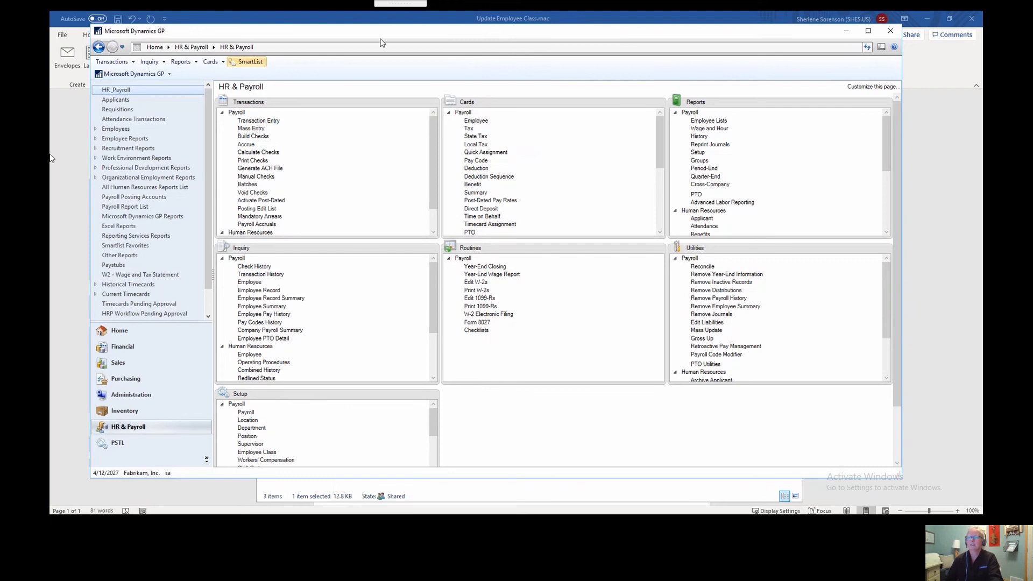
# - Open SmartList and examine the payroll lists 1.2 PR Trx Detail, 1.1 PR Trx Batch Summary and 1.22 PR Trx Sum Hours by Employee
pyautogui.click(247, 63)
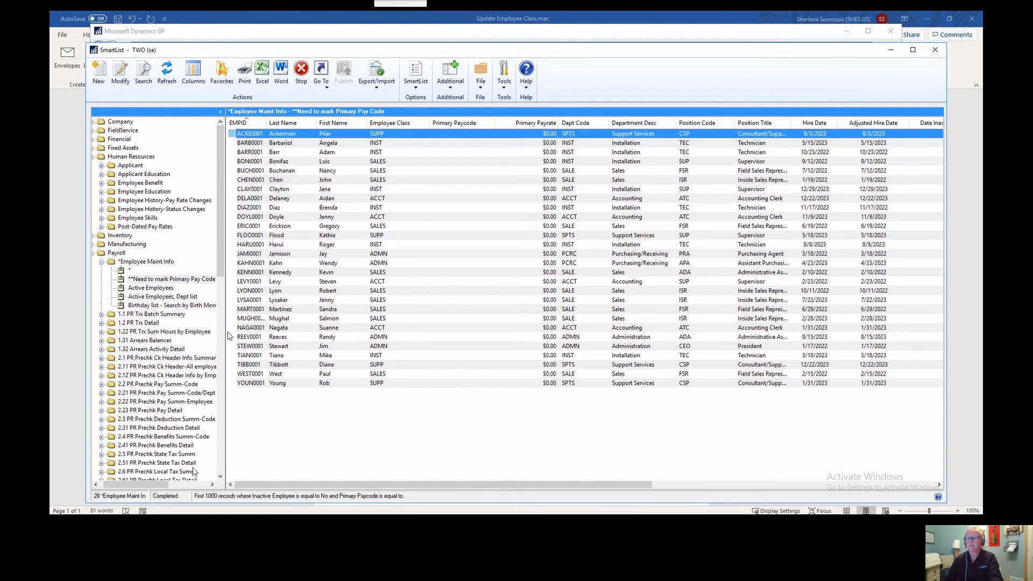
pyautogui.moveTo(146, 485); pyautogui.dragTo(105, 489)
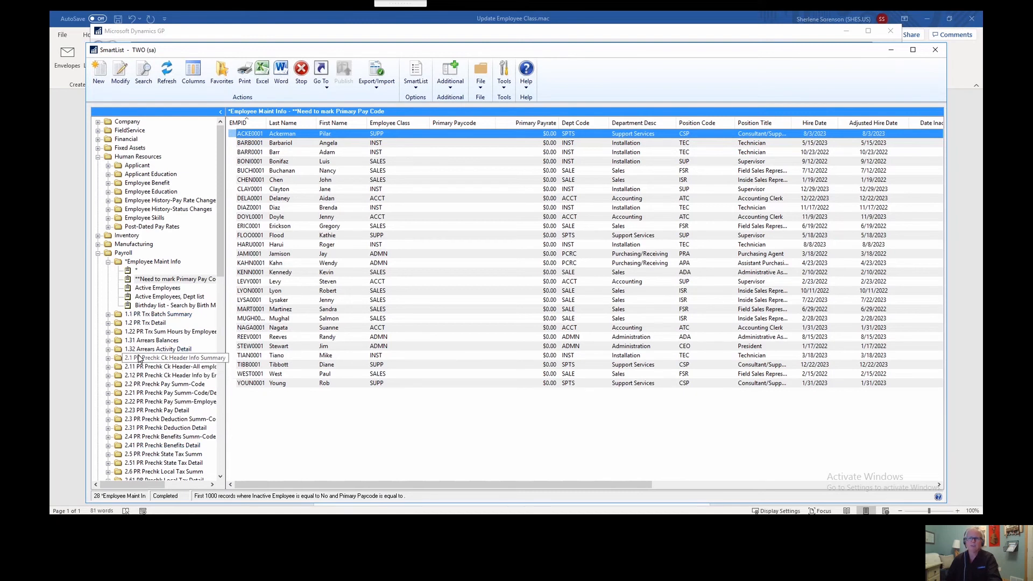
pyautogui.click(149, 323)
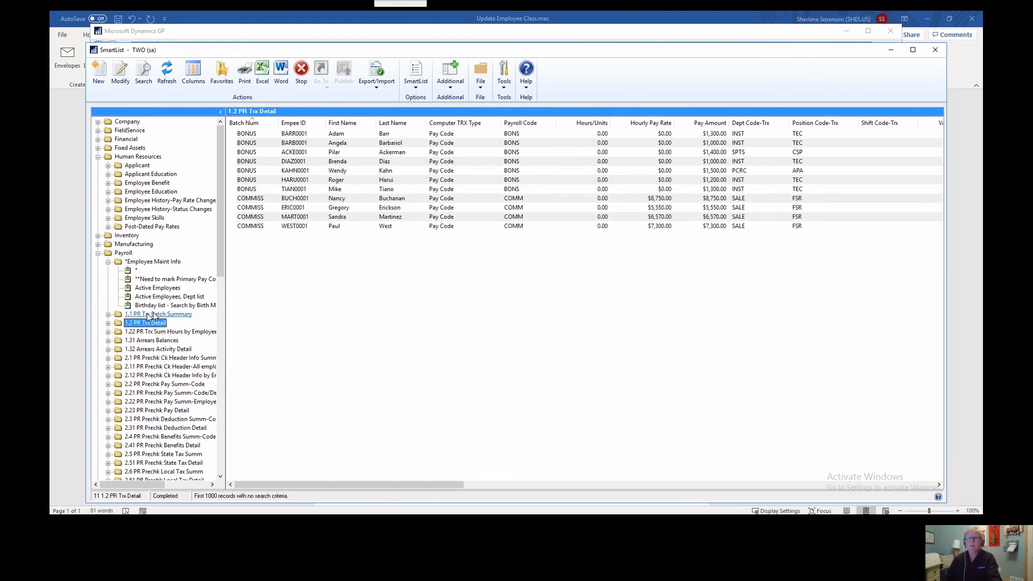
pyautogui.click(155, 315)
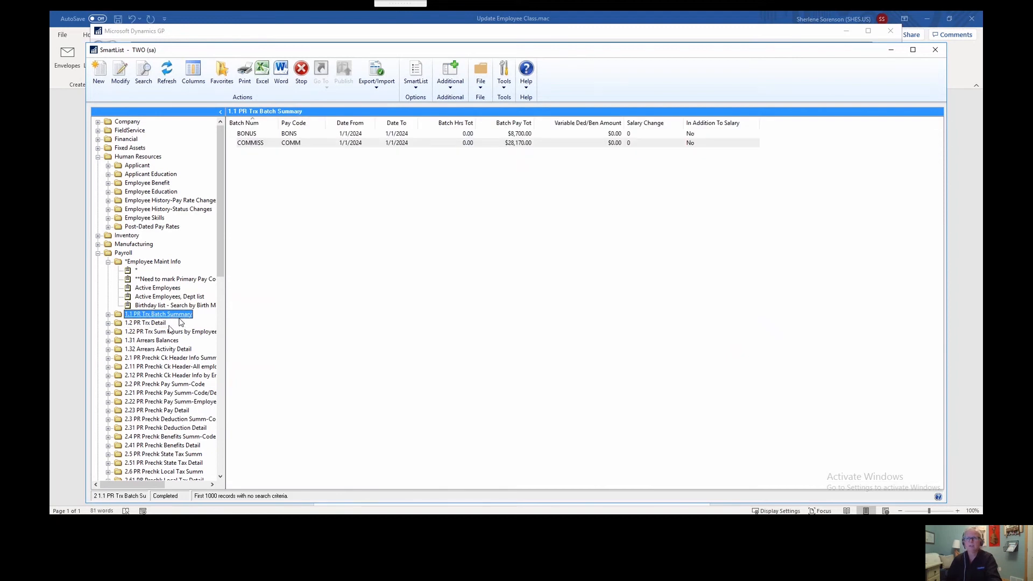
pyautogui.click(165, 333)
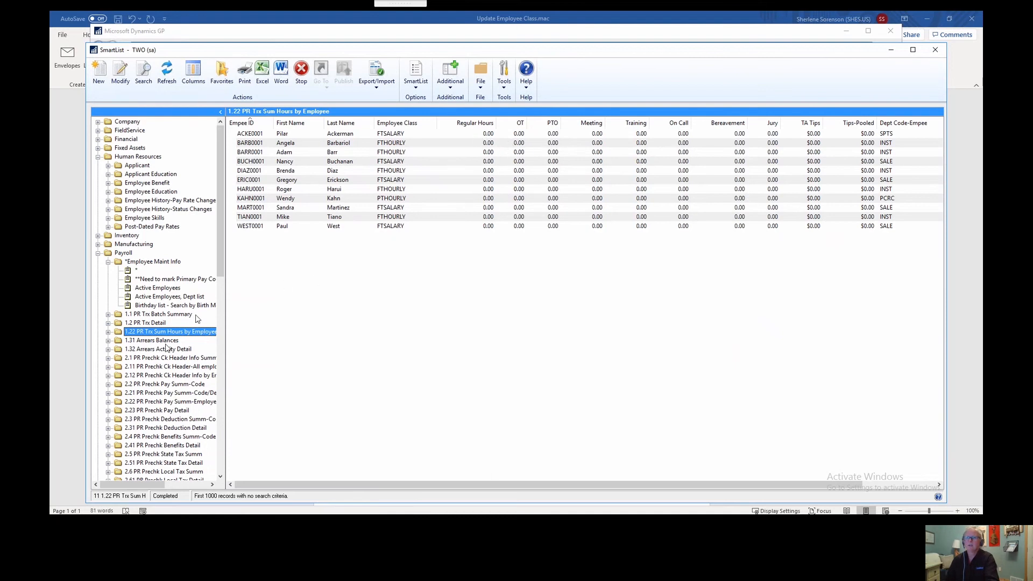
# - Modify the 1.22 list's Regular Hours calculated field to match payroll code 'HOUR', and save the SmartList
pyautogui.click(118, 81)
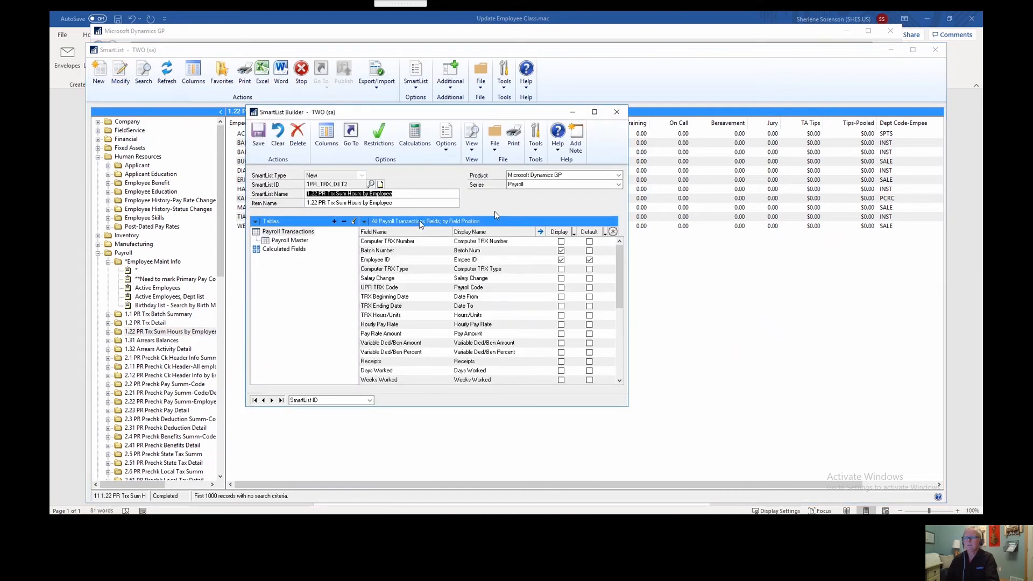
pyautogui.click(416, 136)
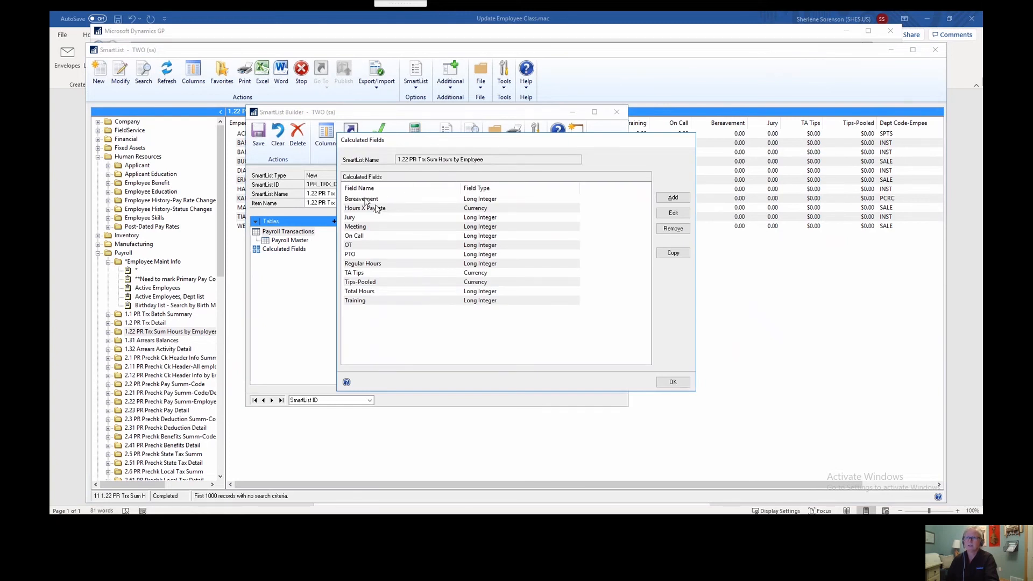
pyautogui.doubleClick(371, 265)
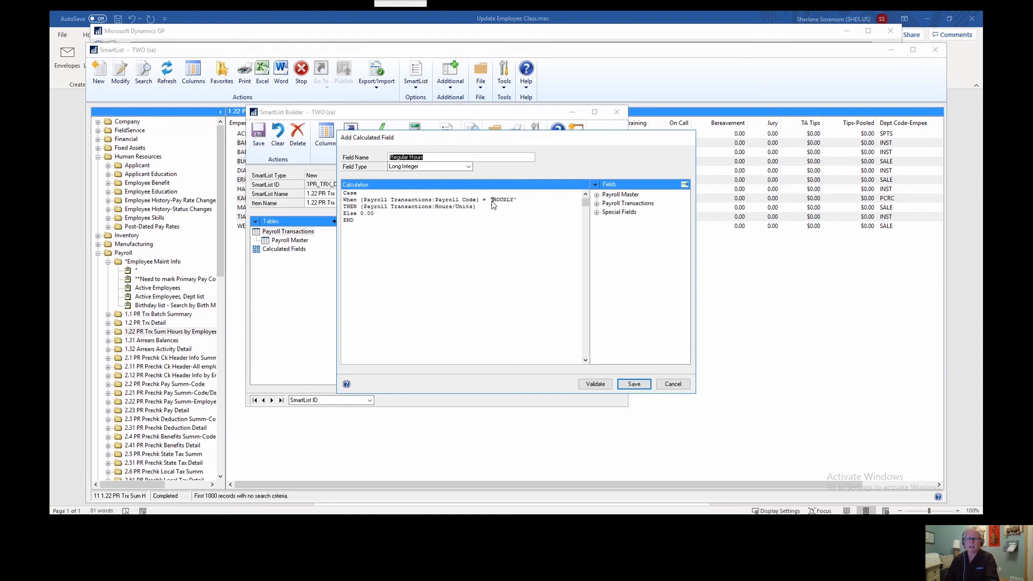
pyautogui.click(508, 201)
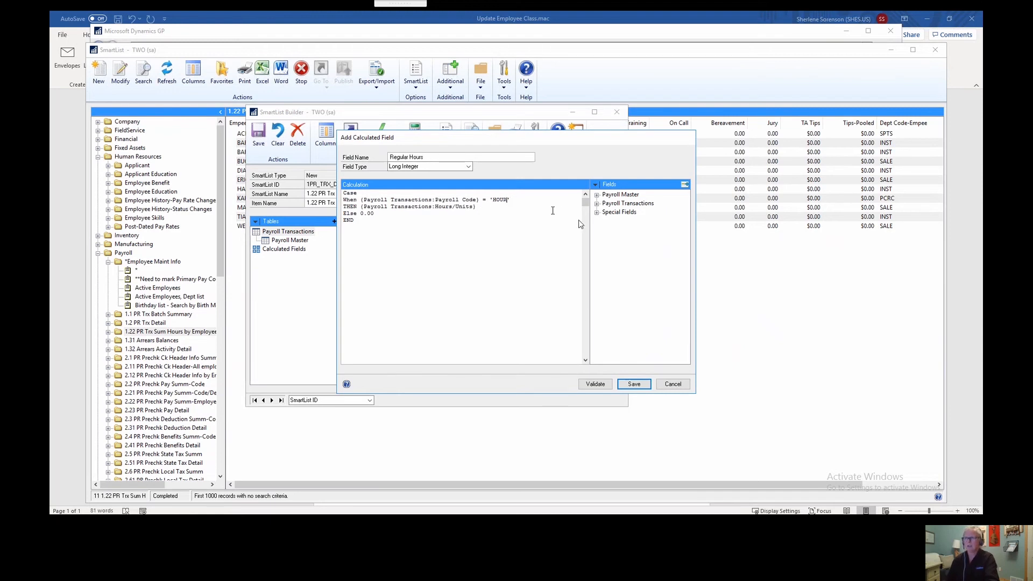
pyautogui.click(634, 384)
pyautogui.click(670, 383)
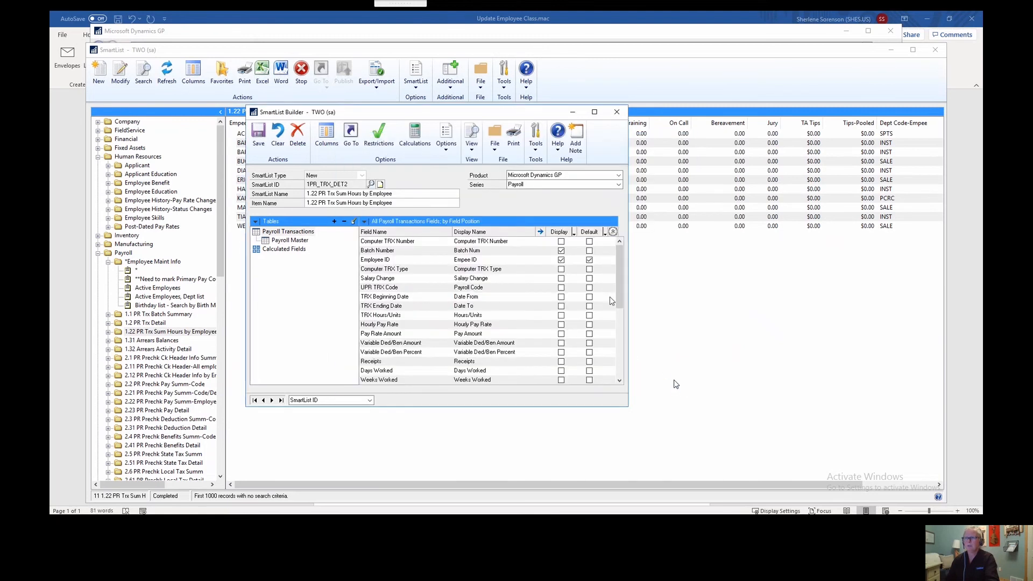
pyautogui.click(259, 138)
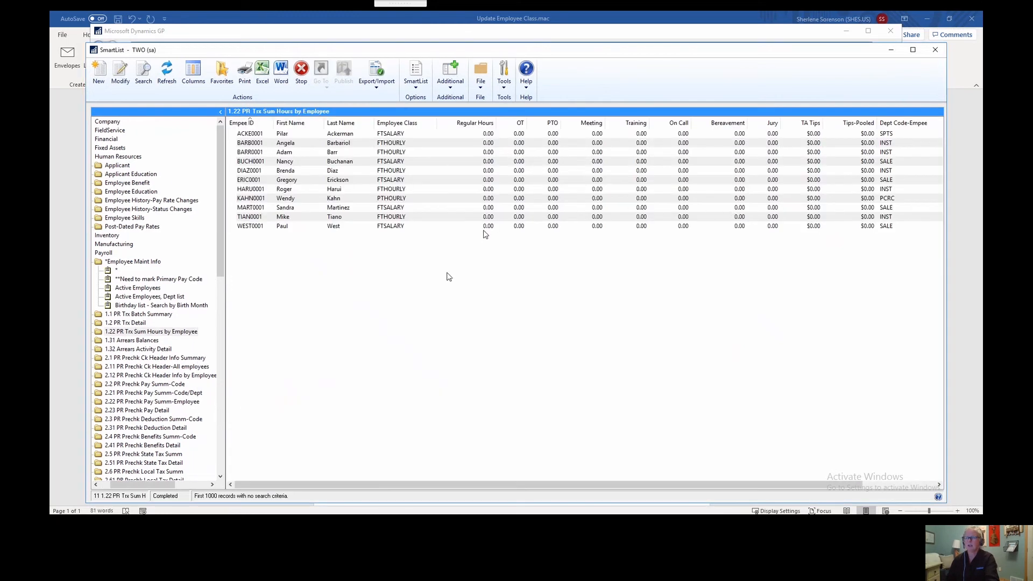
# - Examine the pay codes in the Setup Paycodes list and the entries in the Payroll Transactions list
pyautogui.click(220, 456)
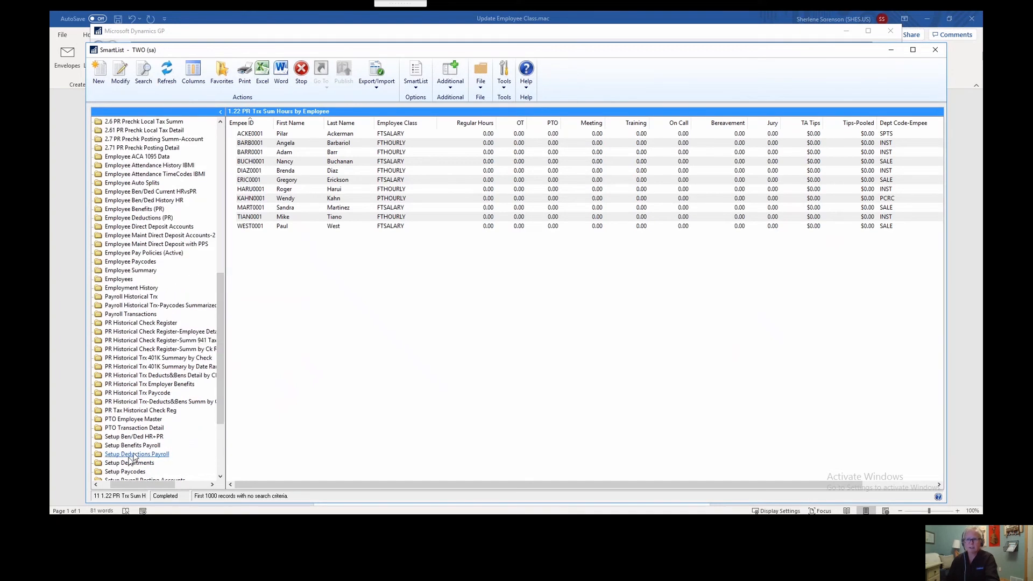
pyautogui.click(130, 472)
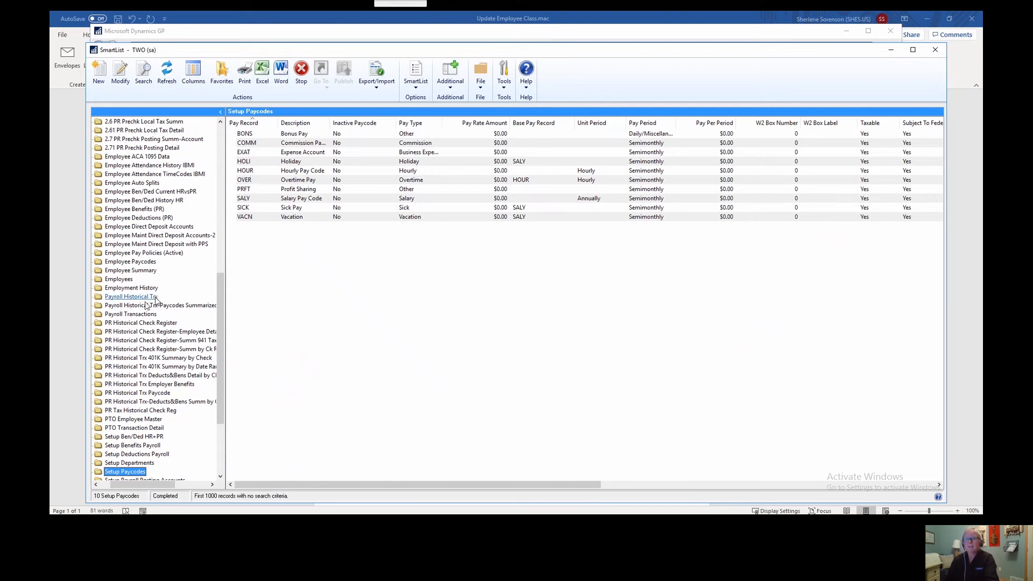
pyautogui.click(119, 317)
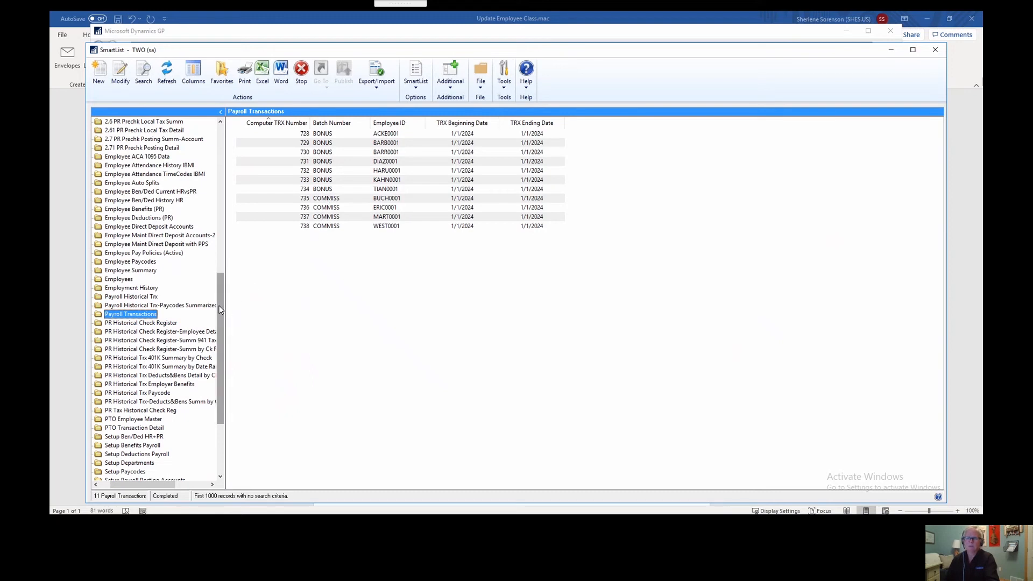
# - Go back to 1.22 PR Trx Sum Hours by Employee and examine the 1.31 Arrears Balances list
pyautogui.moveTo(218, 305); pyautogui.dragTo(226, 183)
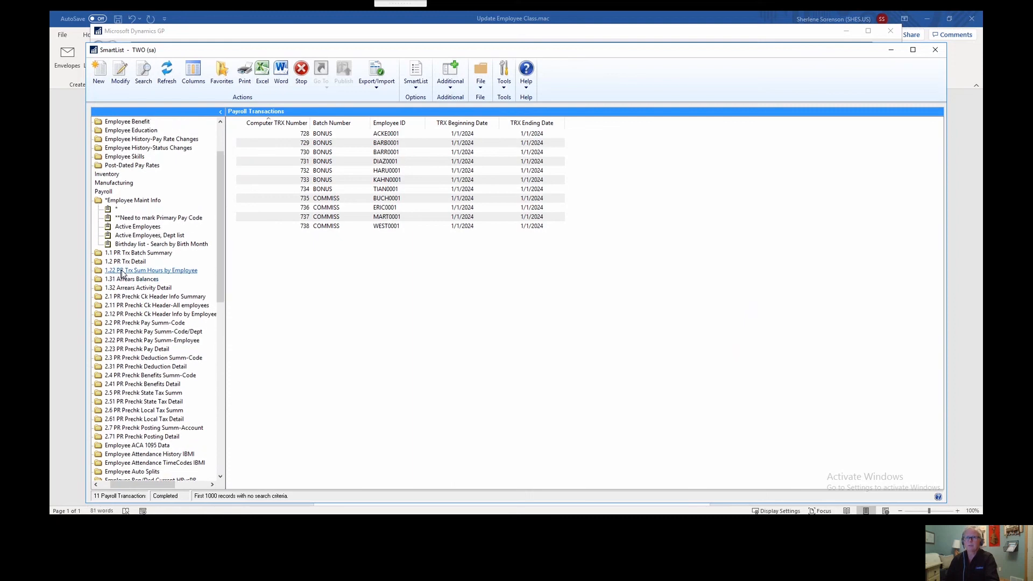
pyautogui.click(121, 271)
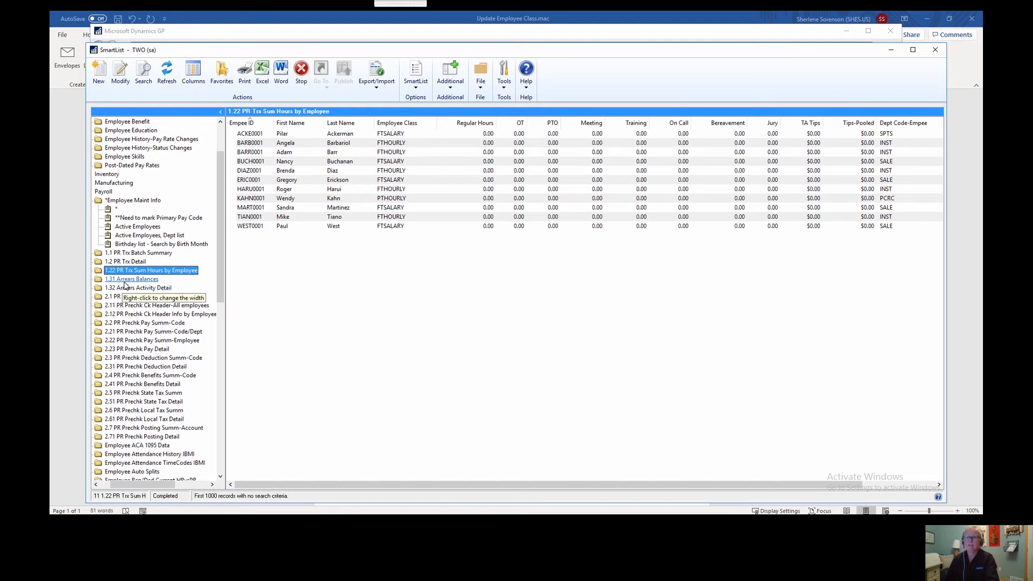
pyautogui.click(124, 281)
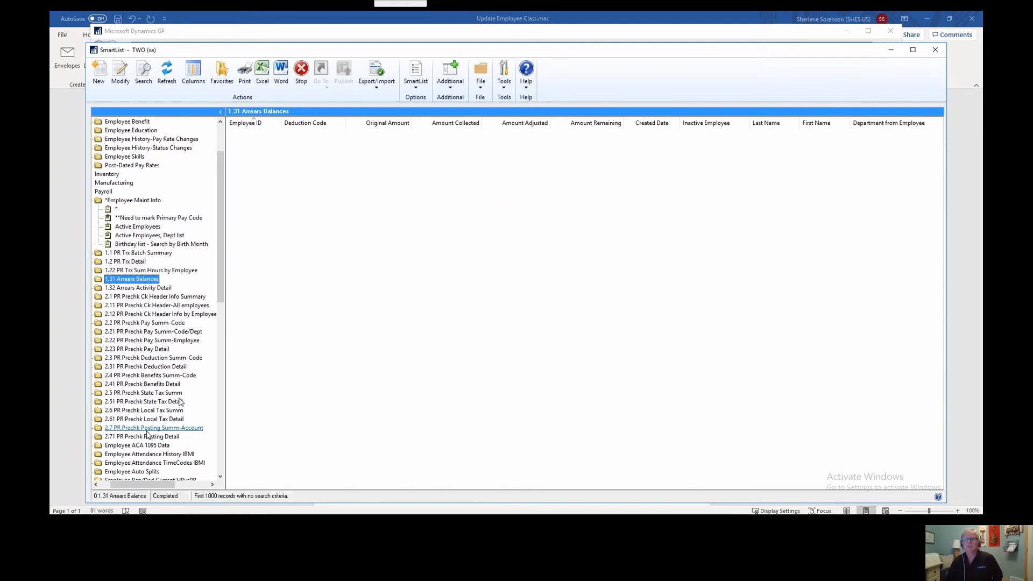
# - Examine the Employee Ben/Ded Current HRvsPR and History HR lists and the prenote record in Employee Direct Deposit Accounts
pyautogui.moveTo(221, 275); pyautogui.dragTo(220, 358)
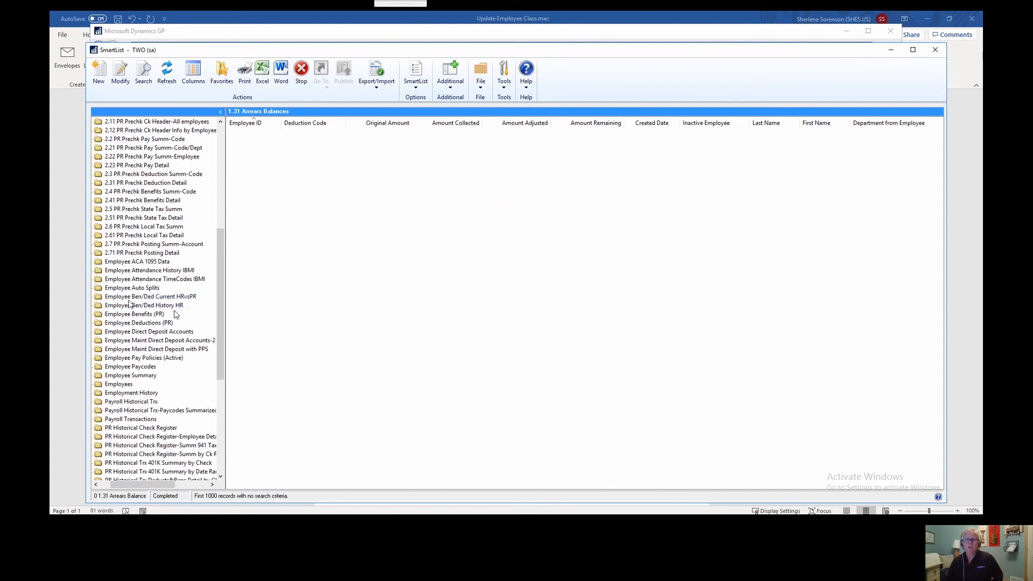
pyautogui.click(122, 299)
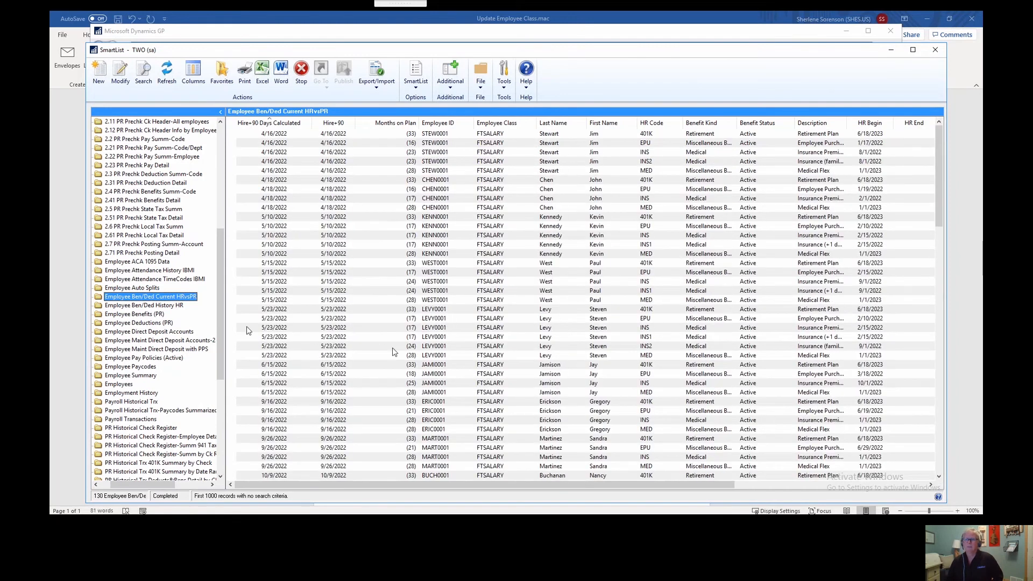
pyautogui.click(127, 307)
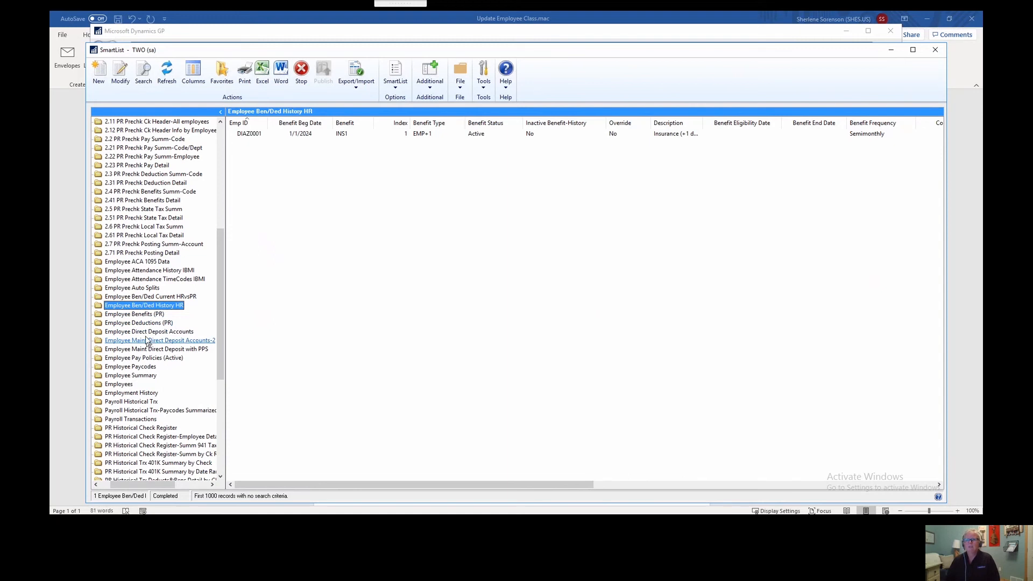
pyautogui.click(148, 334)
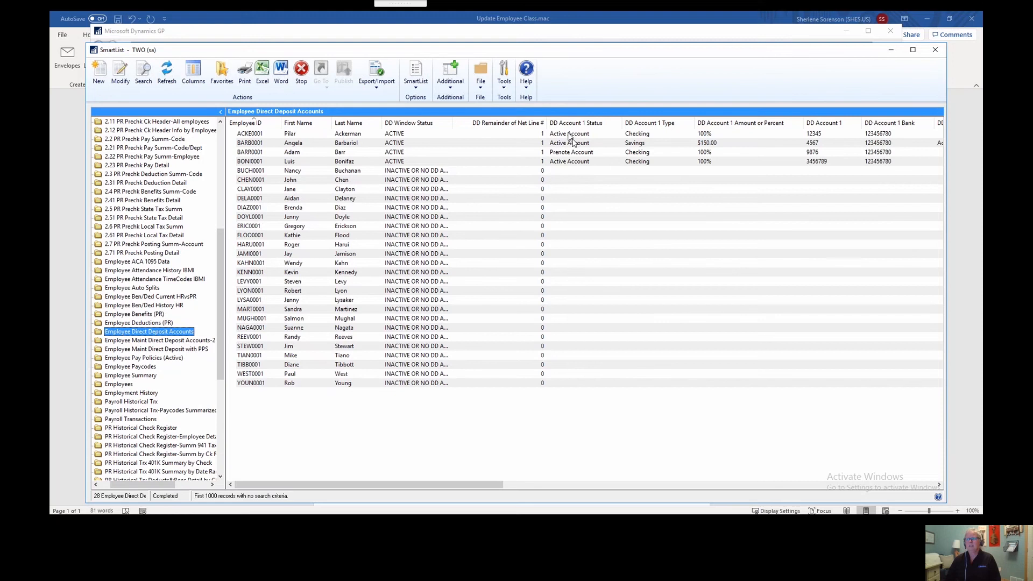
pyautogui.click(566, 153)
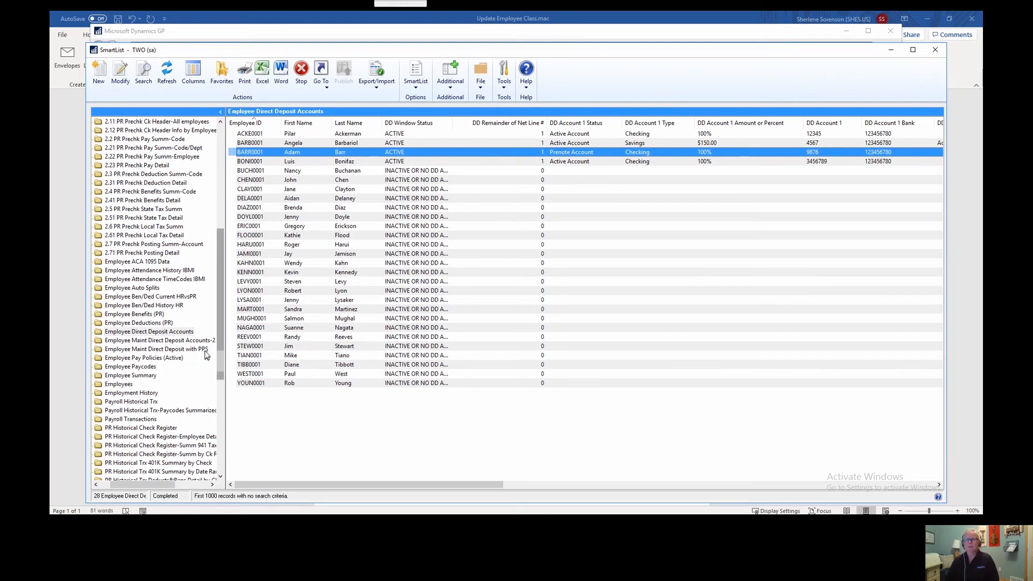
# - Display the Payroll Historical Trx-Paycodes Summarized list
pyautogui.moveTo(218, 324); pyautogui.dragTo(214, 392)
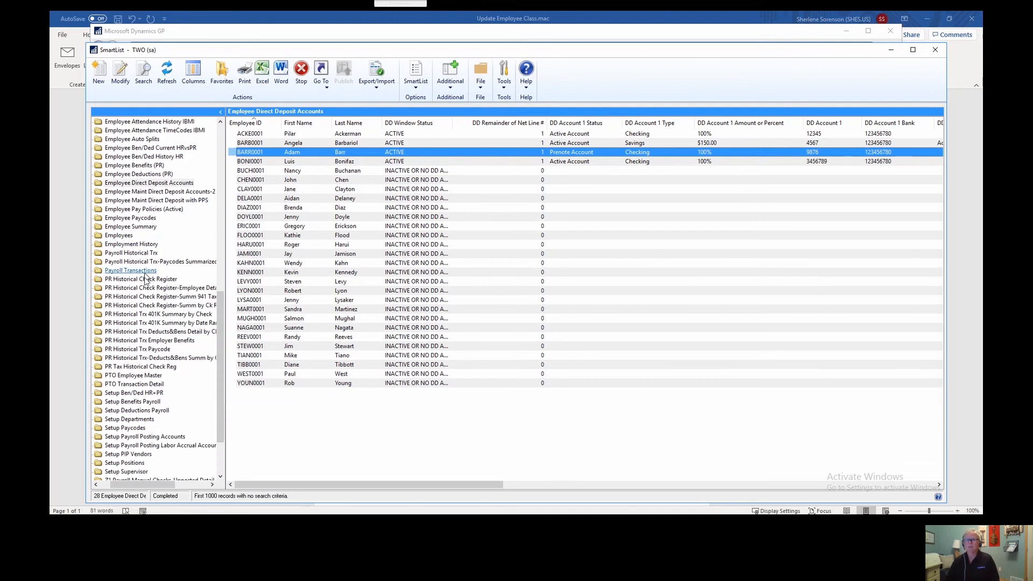
pyautogui.click(142, 264)
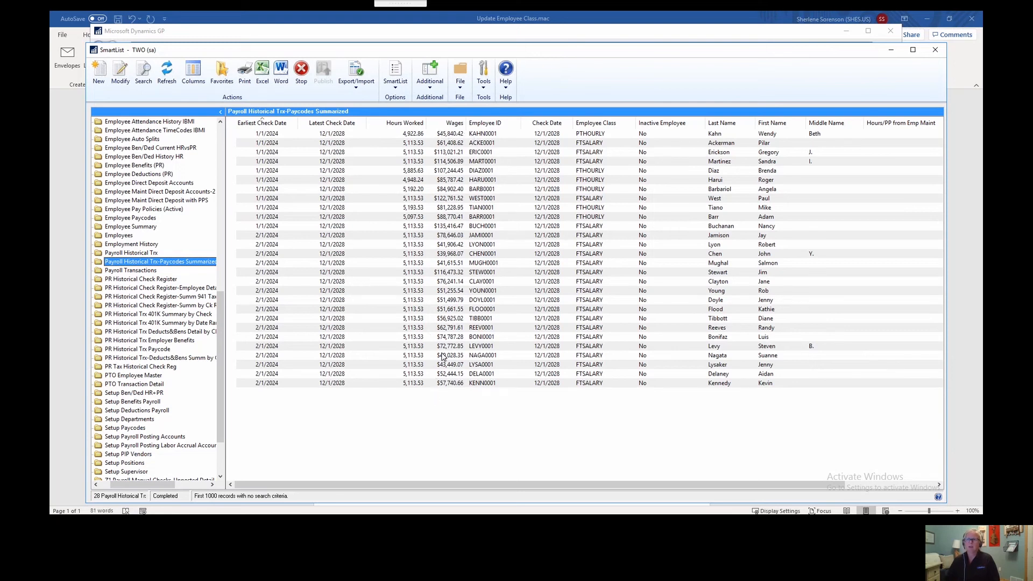
# - Start a search of the list on Check Date with the "is between" filter, and close it without running it
pyautogui.click(144, 76)
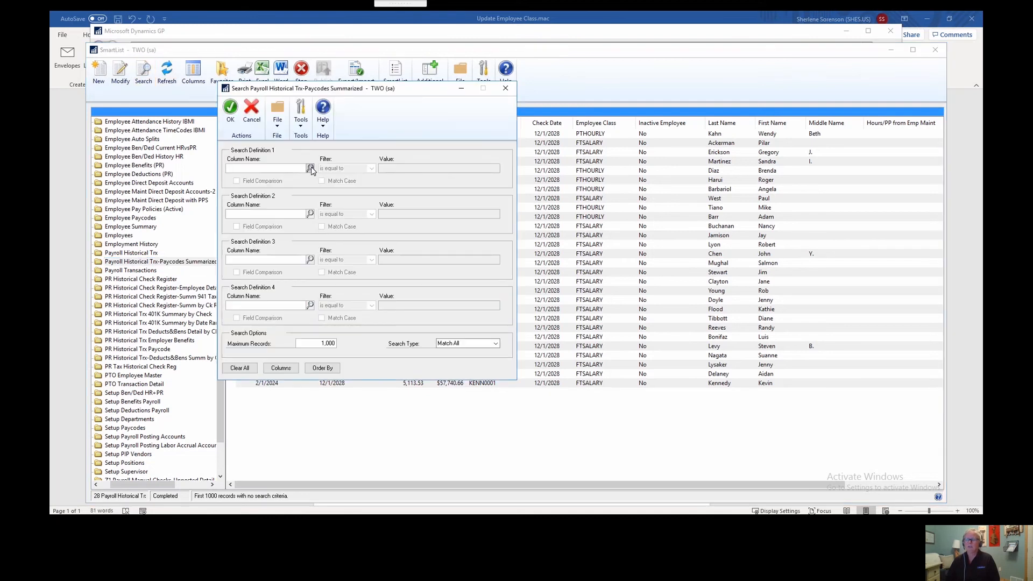
pyautogui.click(310, 168)
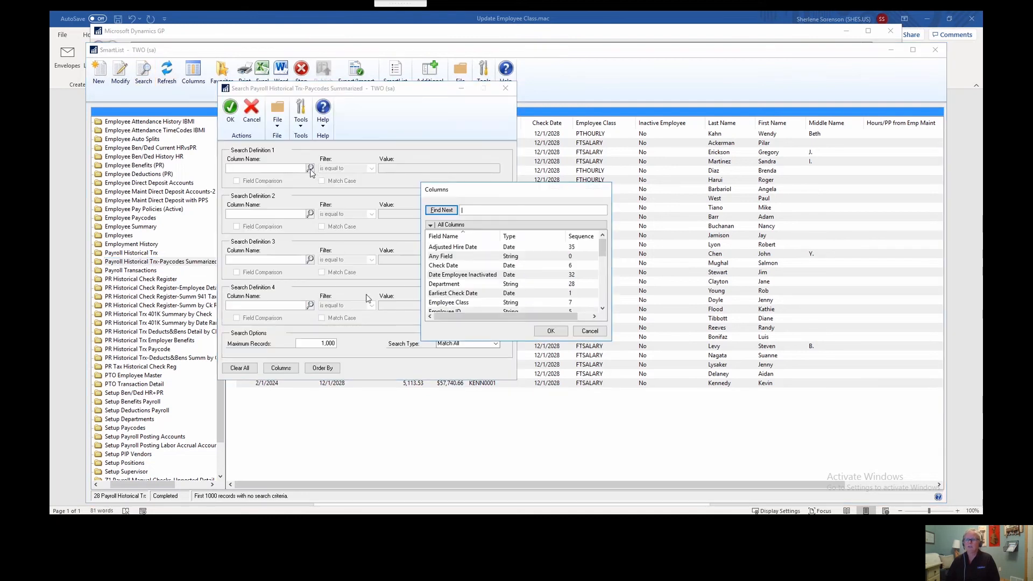
pyautogui.click(454, 265)
pyautogui.click(550, 332)
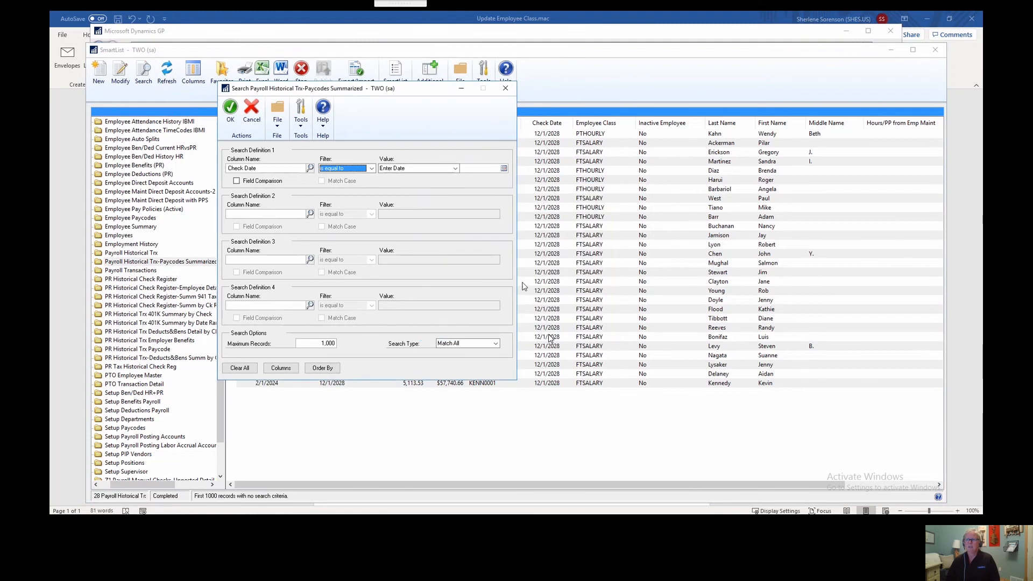
pyautogui.click(369, 168)
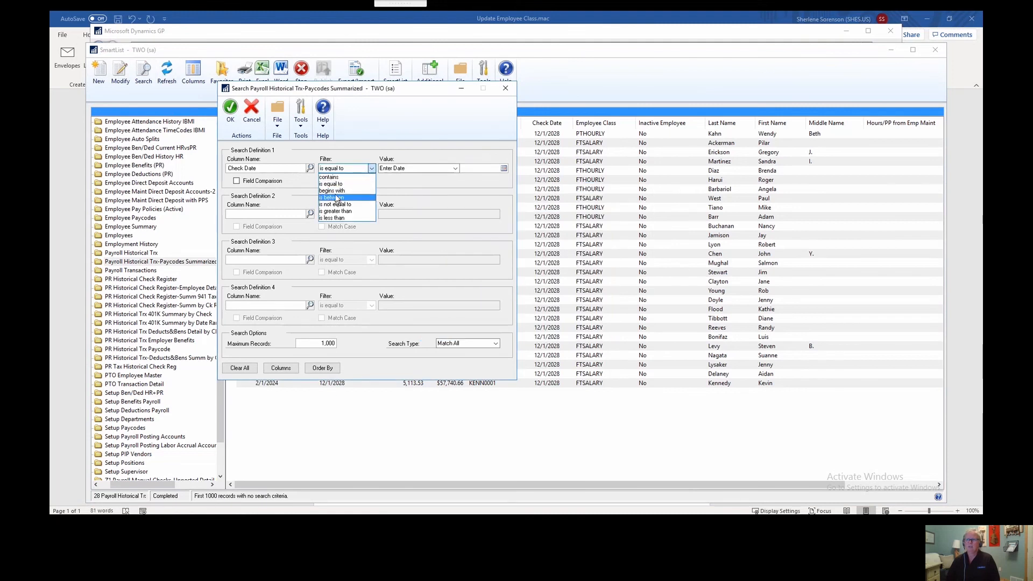
pyautogui.click(335, 198)
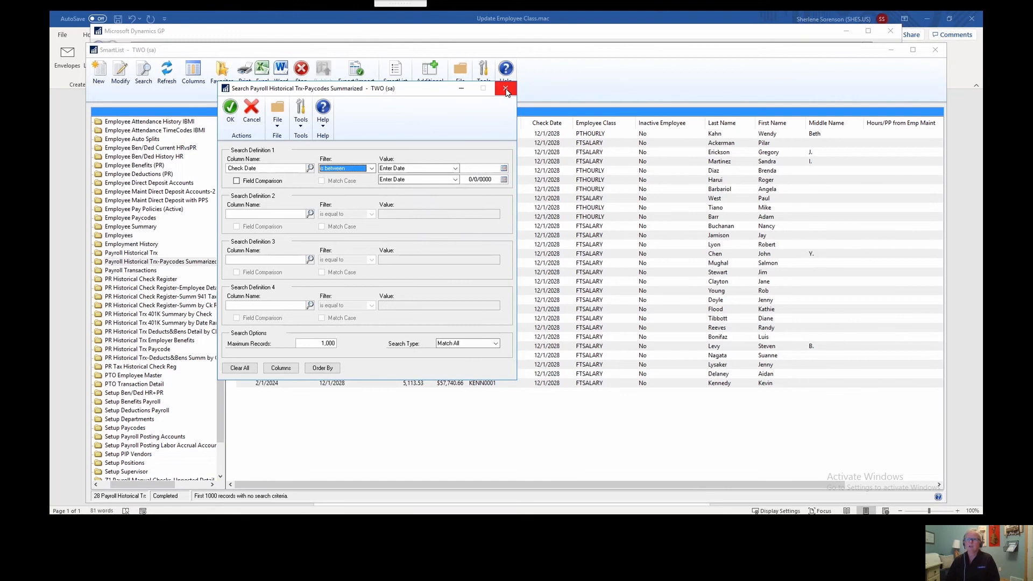
pyautogui.click(506, 90)
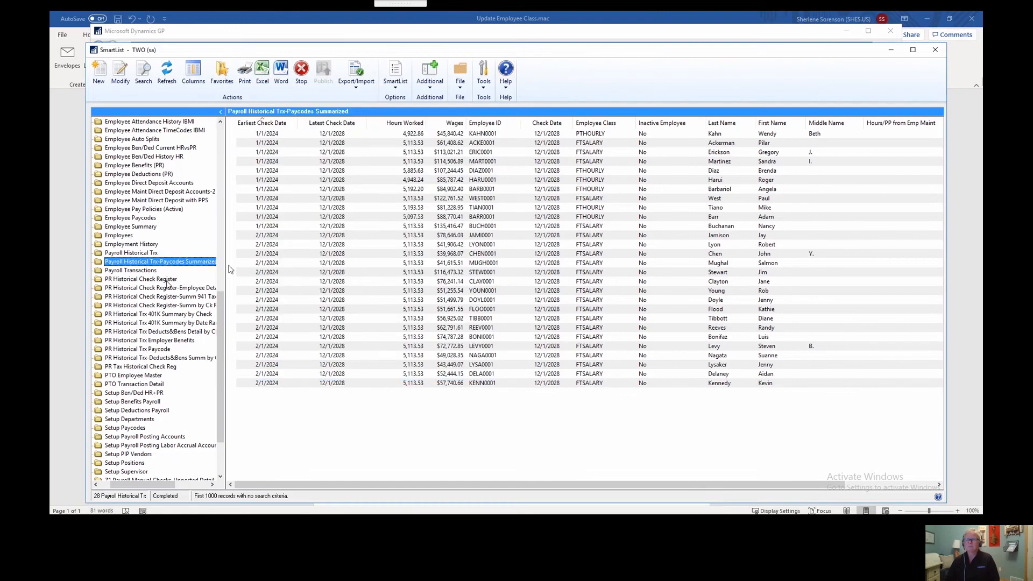
# - Open the Payroll Historical Trx-Paycodes Summarized list for modification in SmartList Builder and examine its restrictions
pyautogui.click(121, 77)
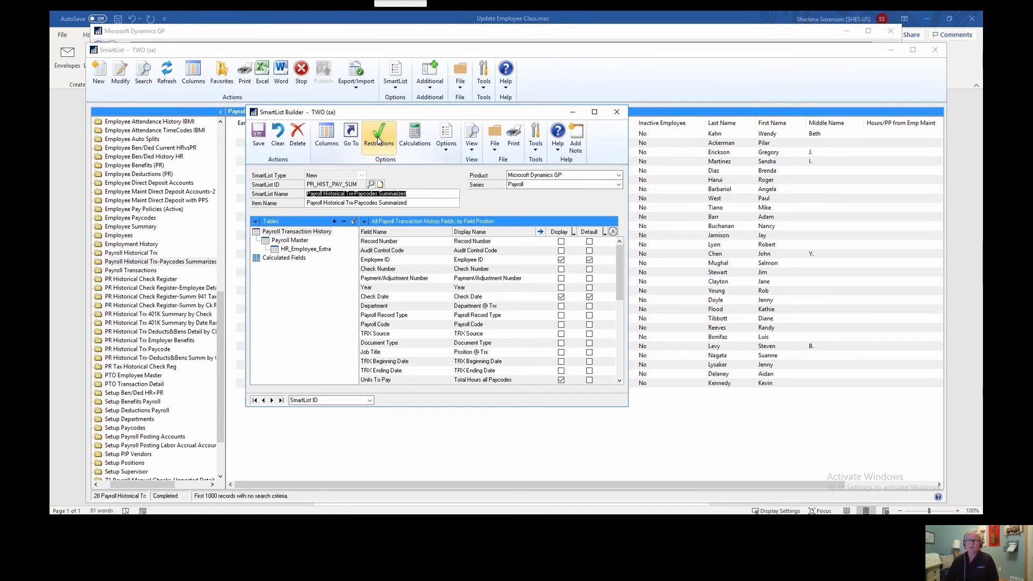
pyautogui.click(379, 141)
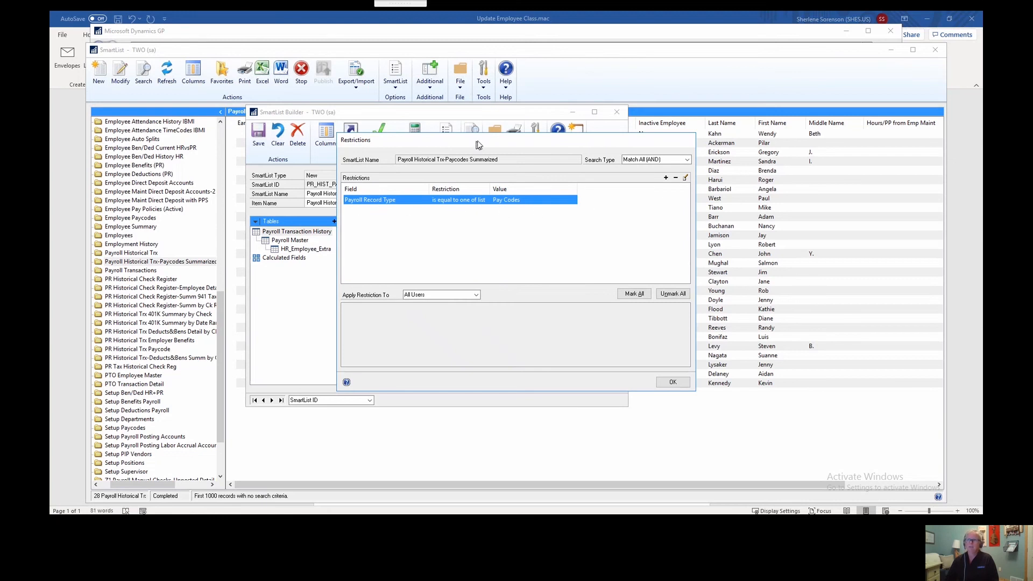
pyautogui.moveTo(479, 144); pyautogui.dragTo(644, 172)
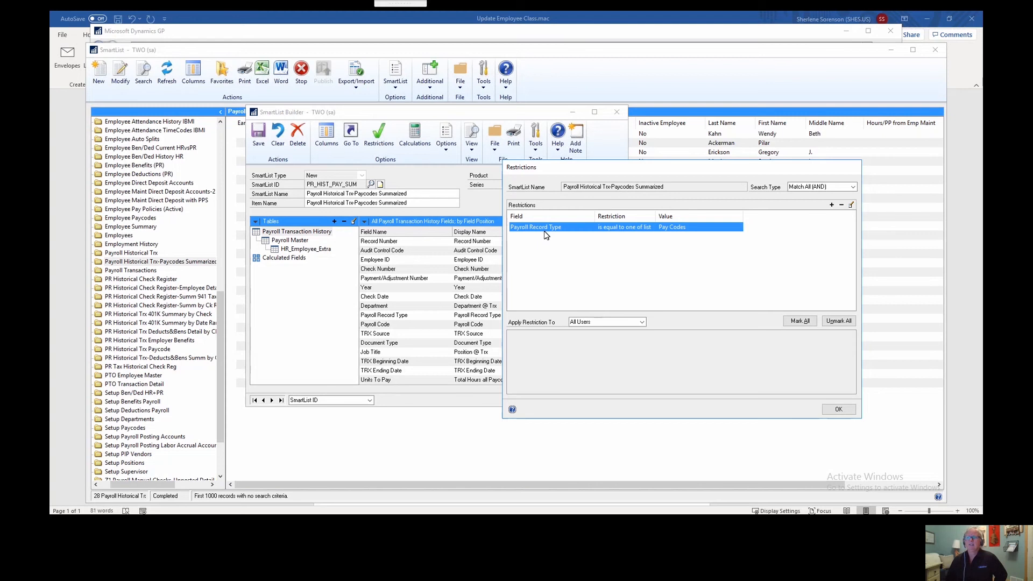
pyautogui.click(837, 409)
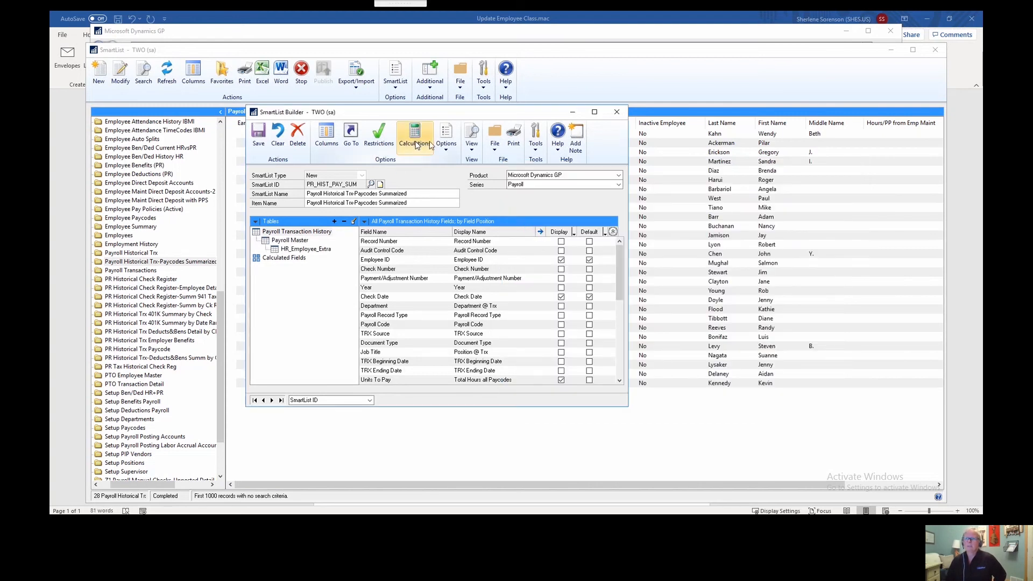
# - Examine the summary type of the fields in each table and the Calculated Fields in the list's Summary options, and close them without saving
pyautogui.click(451, 144)
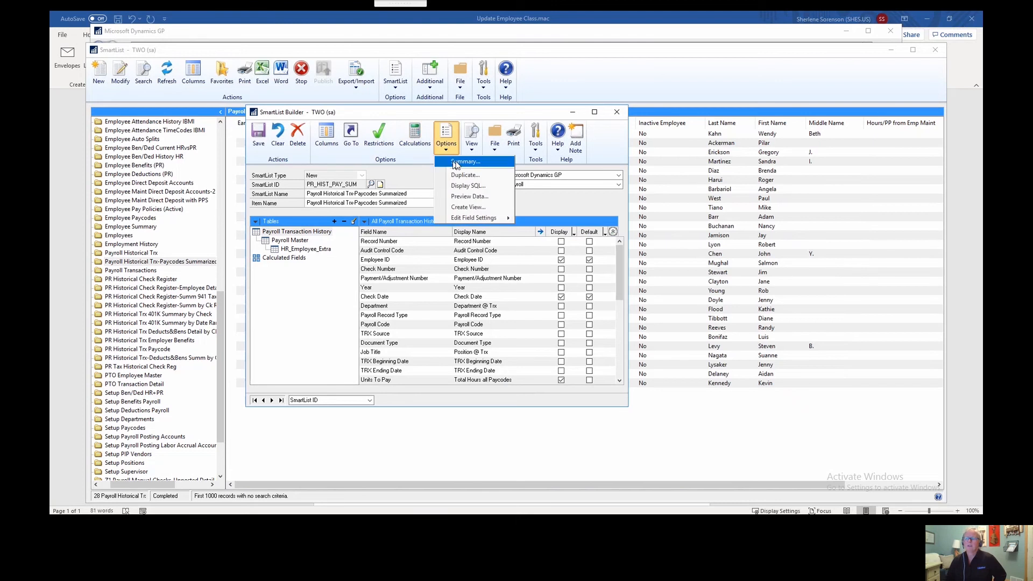
pyautogui.click(456, 163)
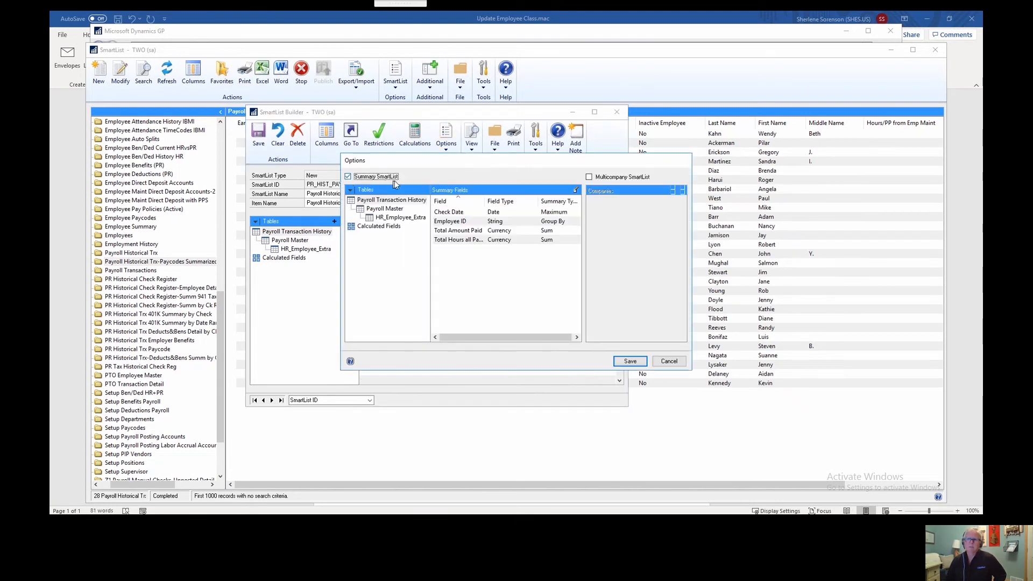
pyautogui.click(387, 201)
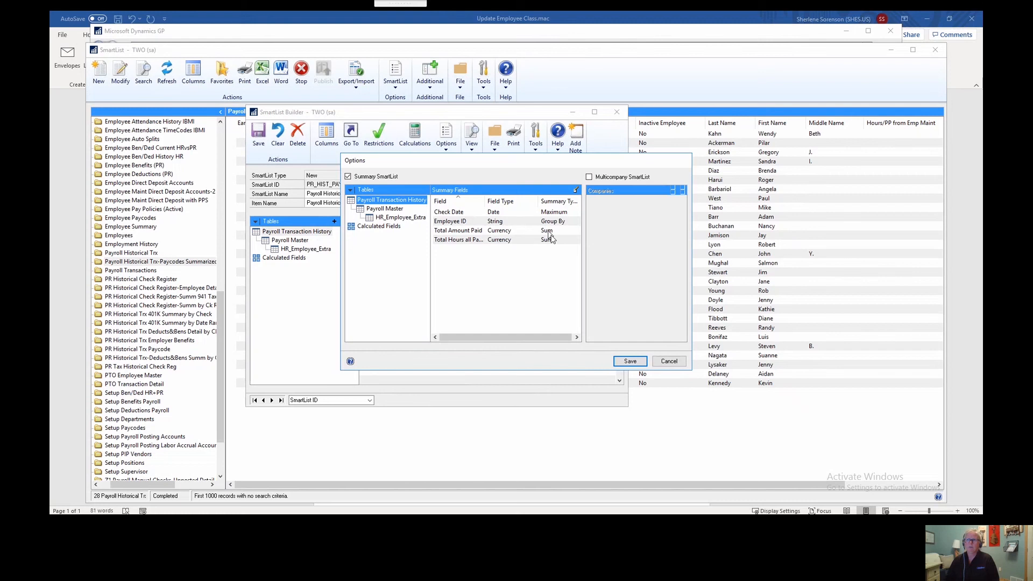
pyautogui.click(387, 209)
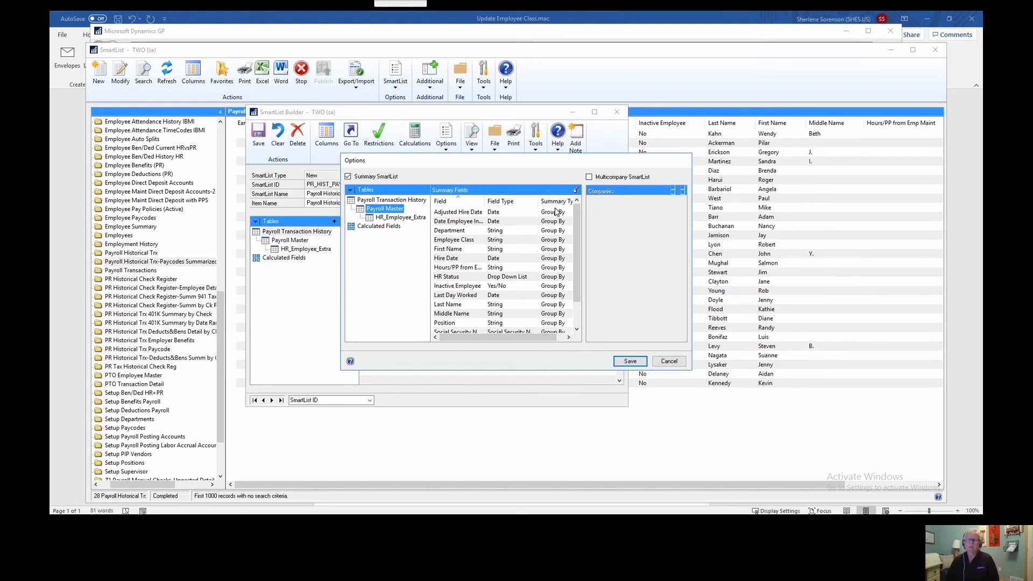
pyautogui.click(418, 218)
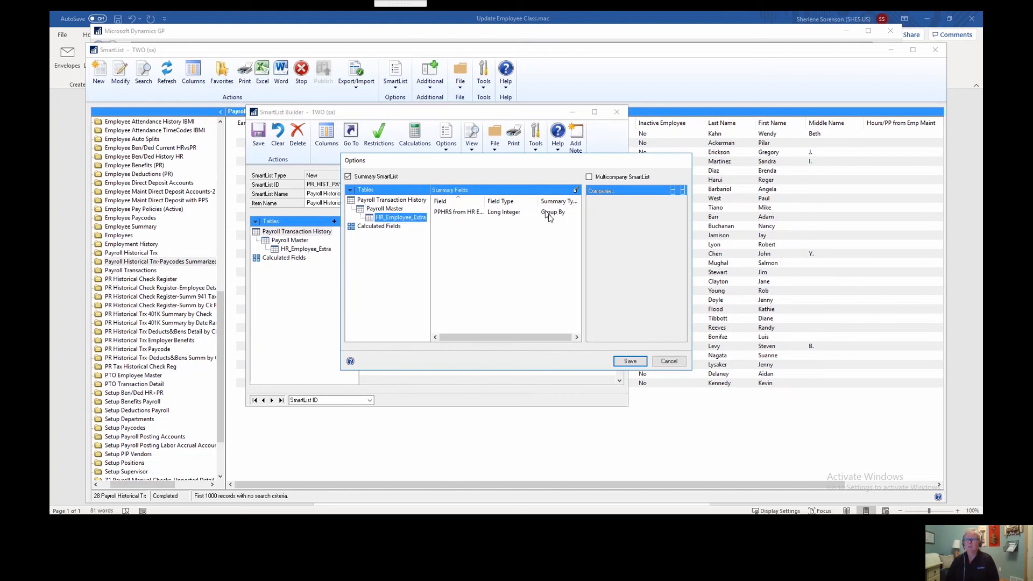
pyautogui.click(379, 226)
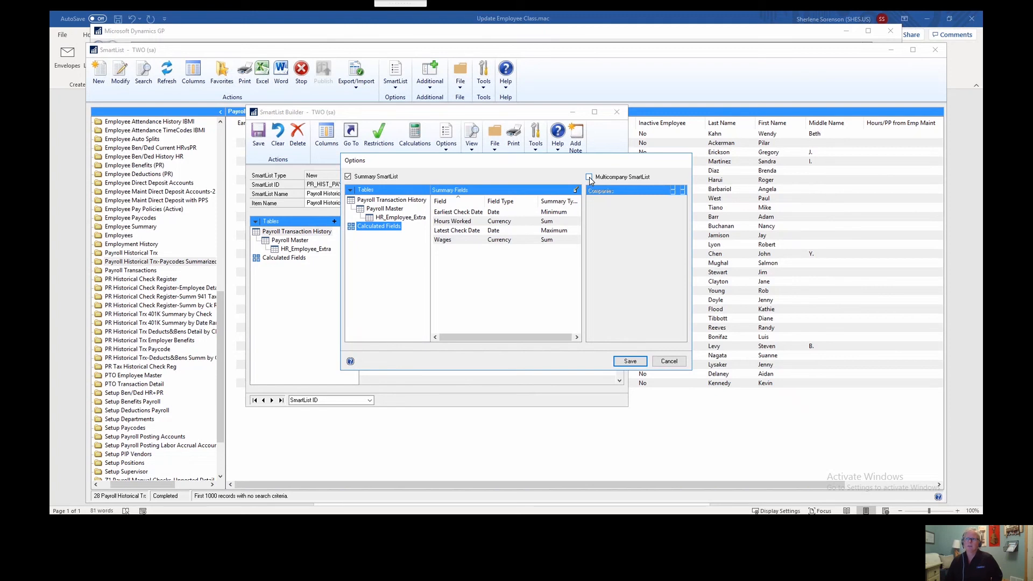
pyautogui.click(673, 360)
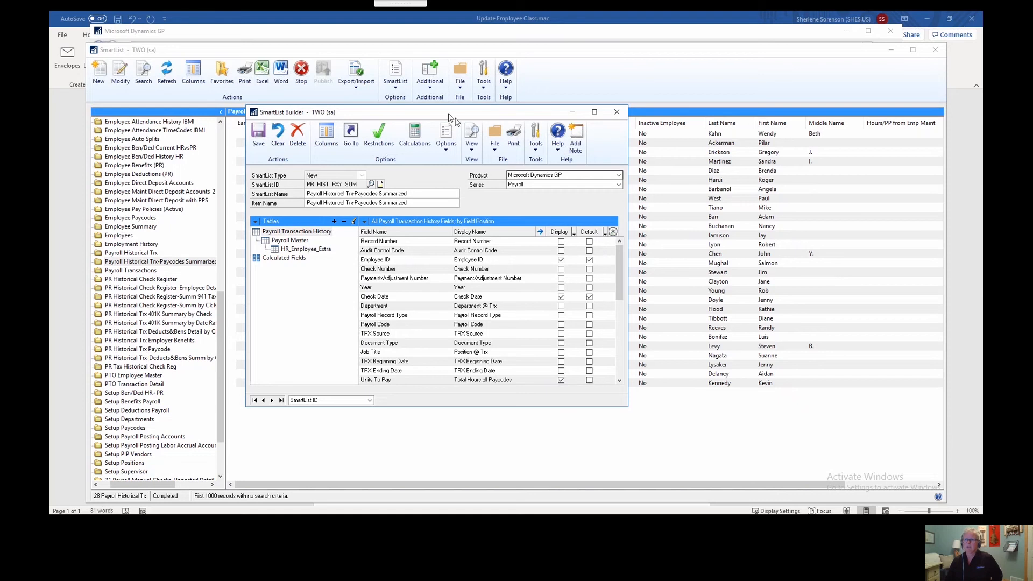
# - View the columns available to add to the Payroll Historical Trx-Paycodes Summarized list, and cancel without changing the column display
pyautogui.moveTo(449, 115); pyautogui.dragTo(523, 210)
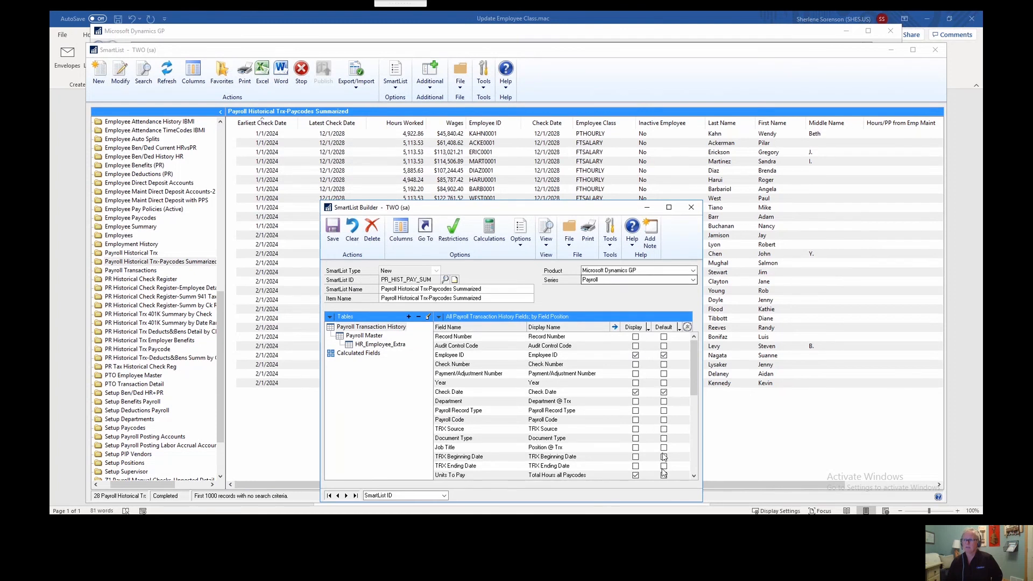
pyautogui.click(193, 76)
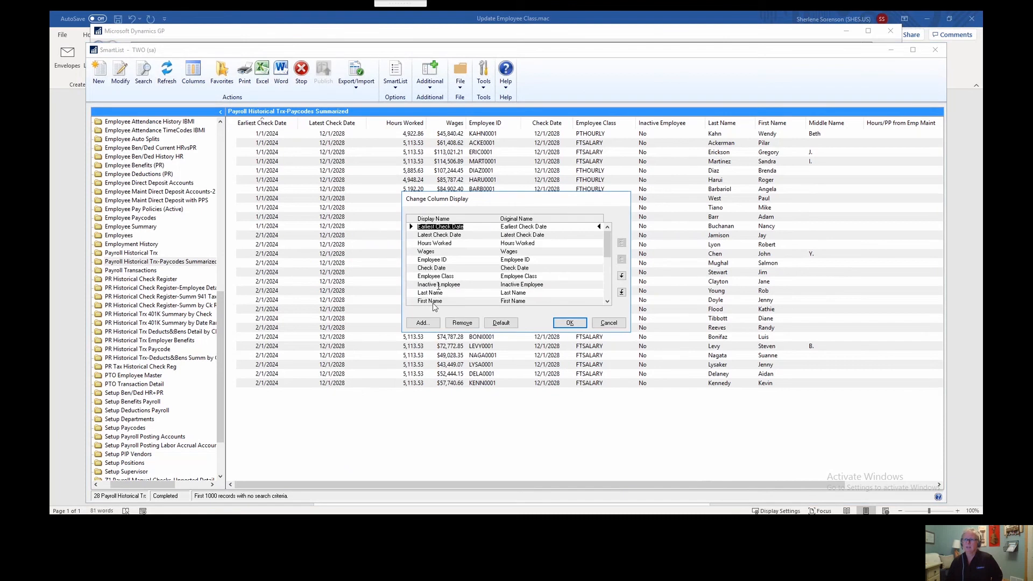
pyautogui.click(423, 324)
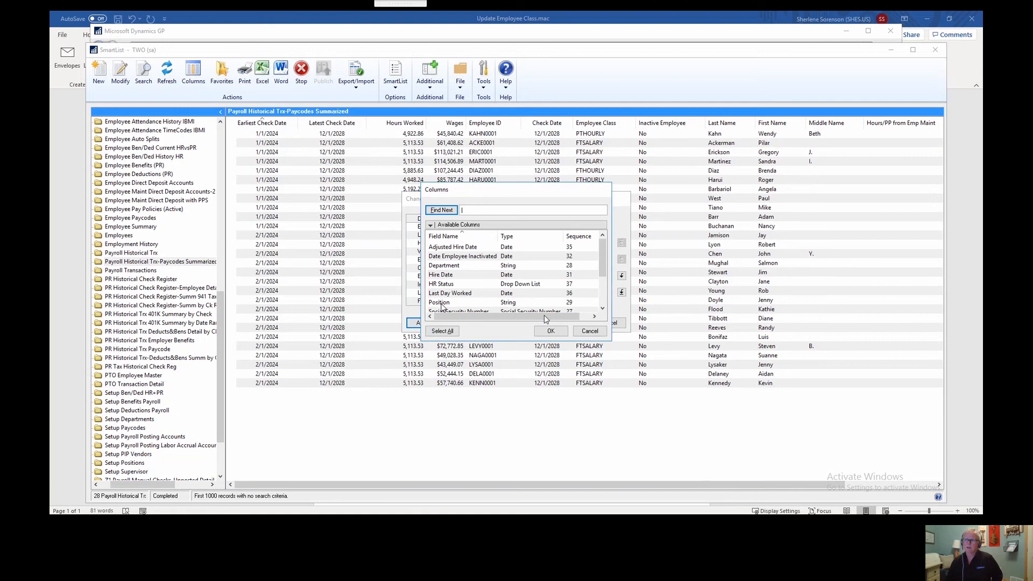
pyautogui.click(590, 332)
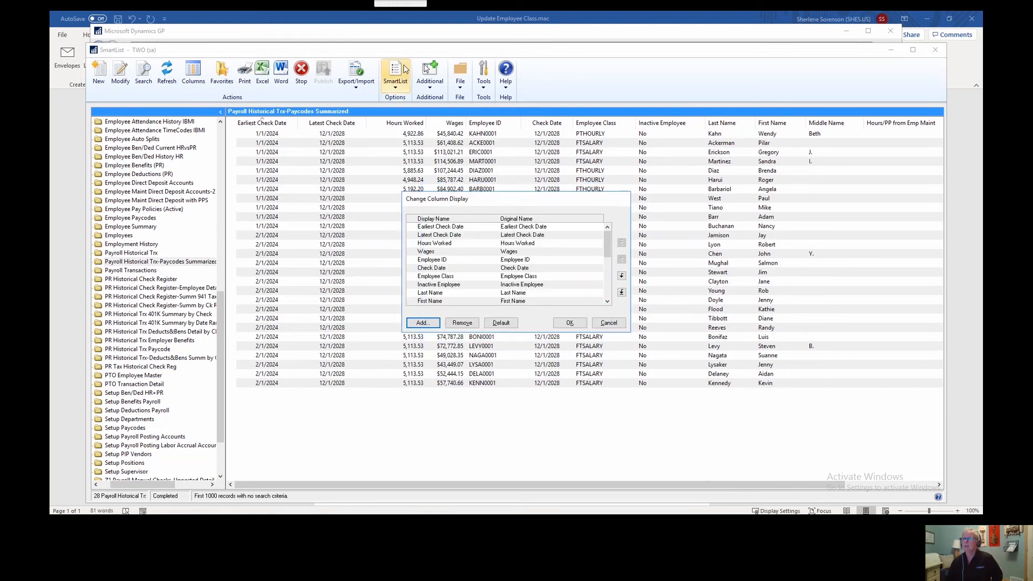
pyautogui.click(609, 322)
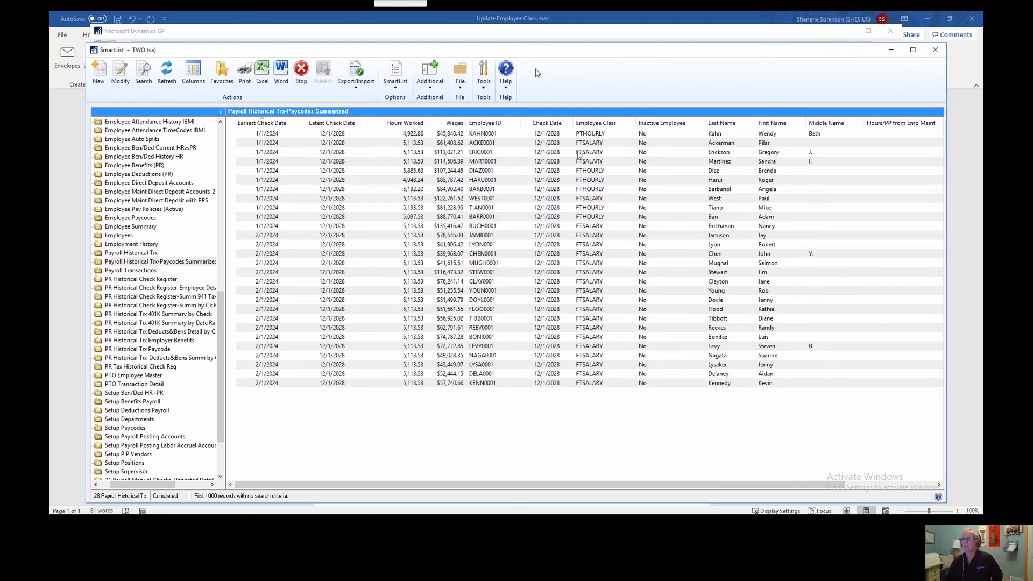
# - Examine the Hours Worked calculated field in SmartList Builder without changing it, and close the builder
pyautogui.moveTo(526, 52); pyautogui.dragTo(524, 24)
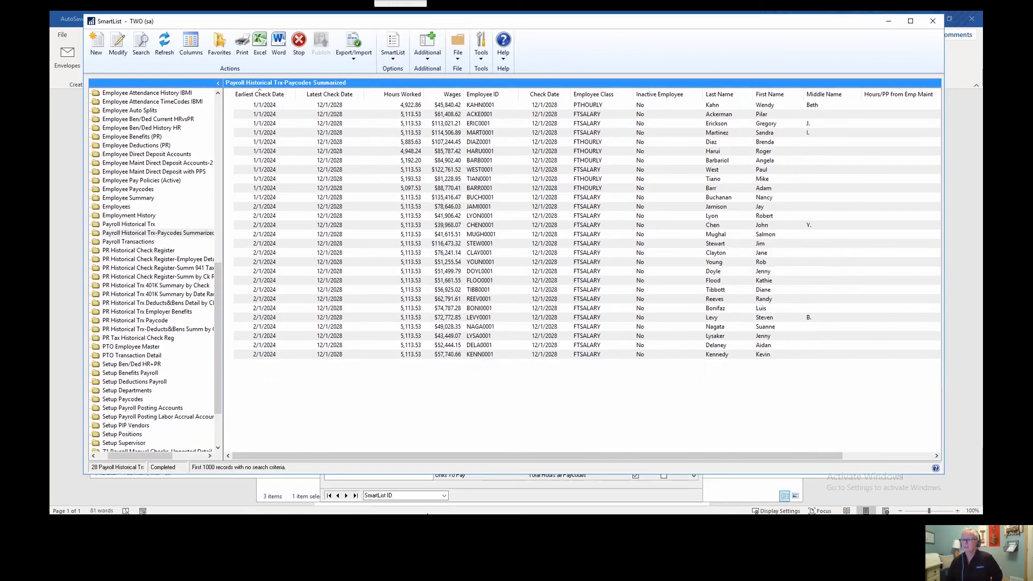
pyautogui.click(486, 496)
pyautogui.moveTo(521, 208); pyautogui.dragTo(507, 148)
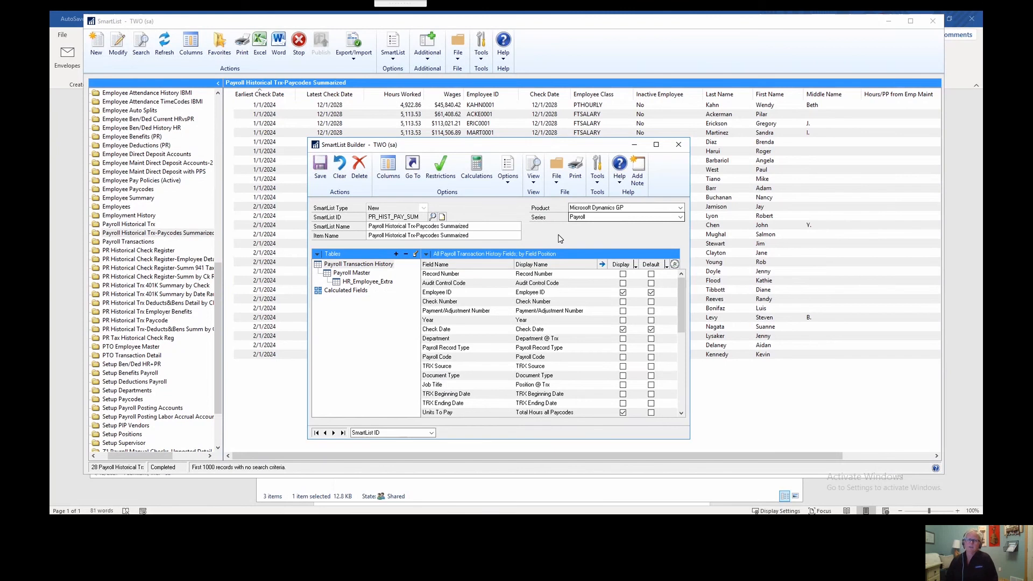
pyautogui.click(476, 172)
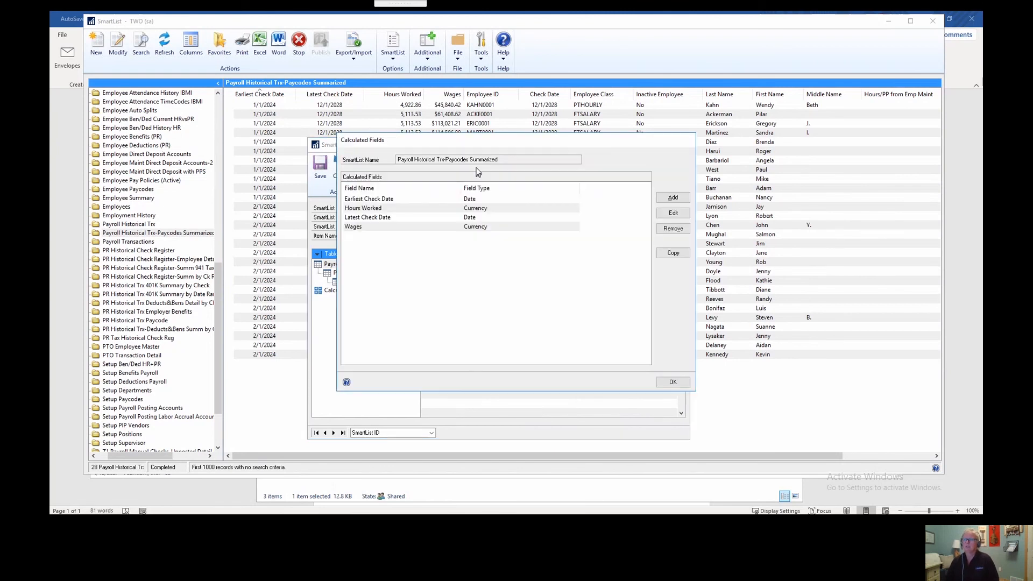
pyautogui.doubleClick(364, 209)
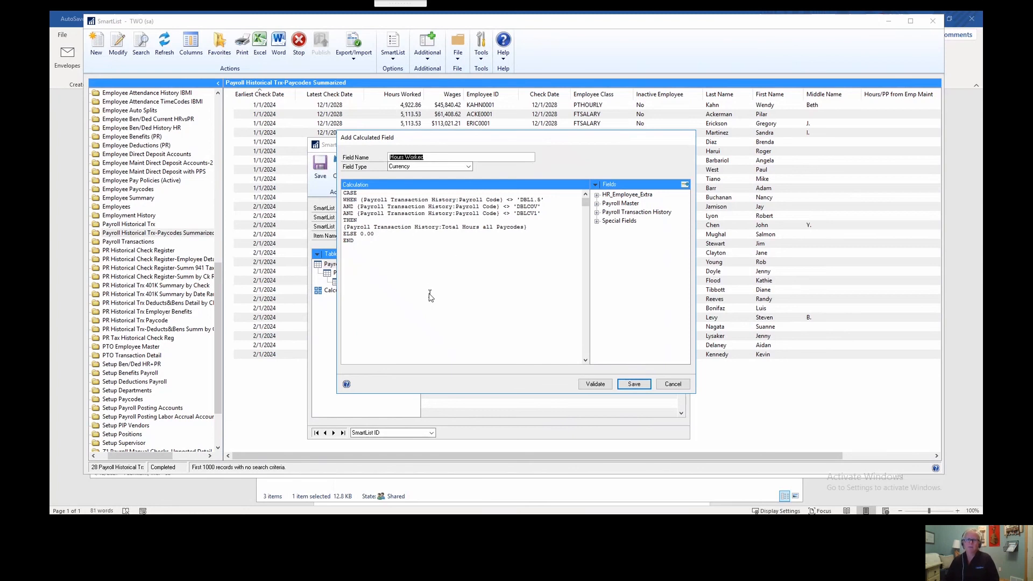
pyautogui.click(673, 385)
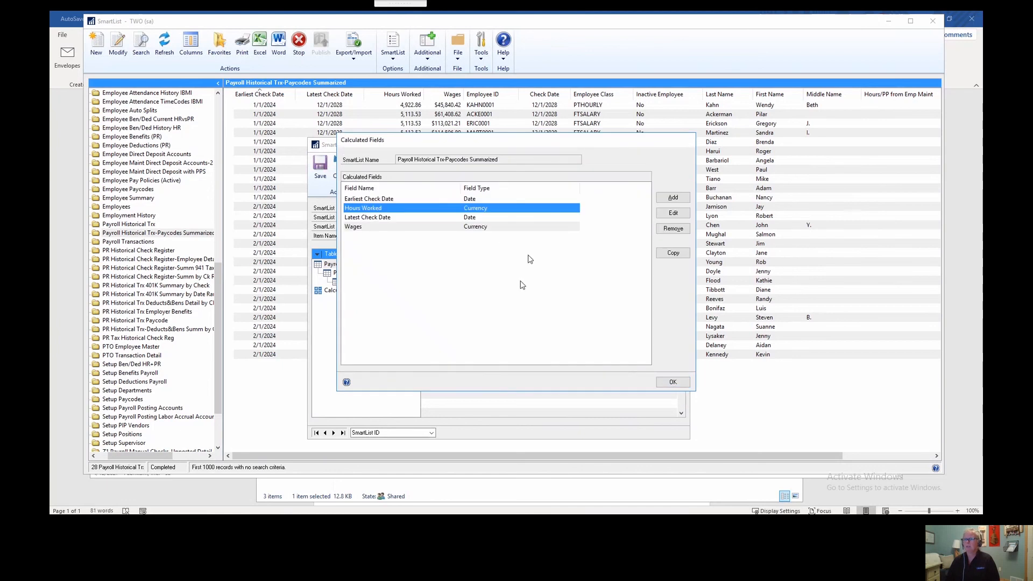
pyautogui.click(673, 382)
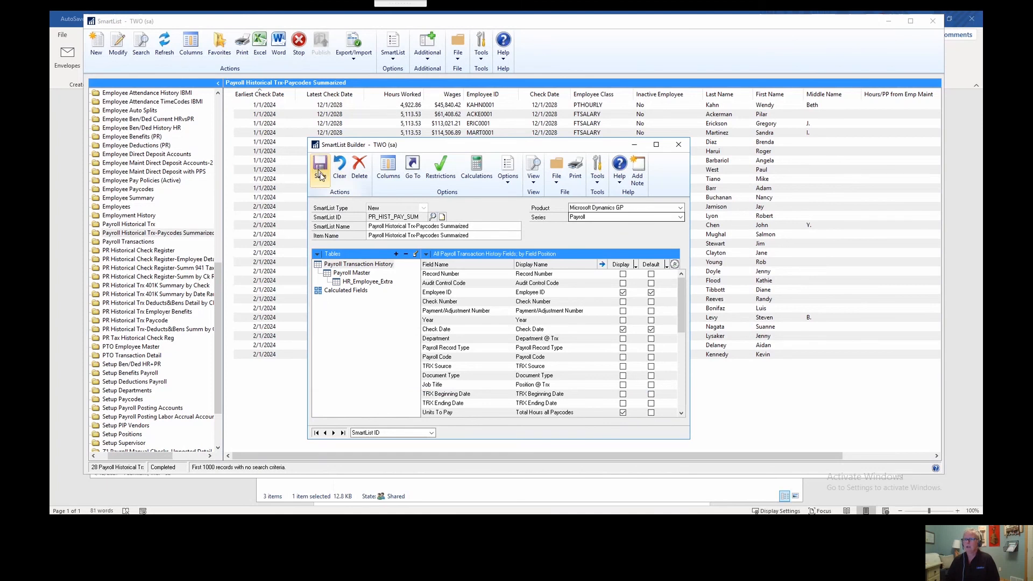
pyautogui.click(680, 147)
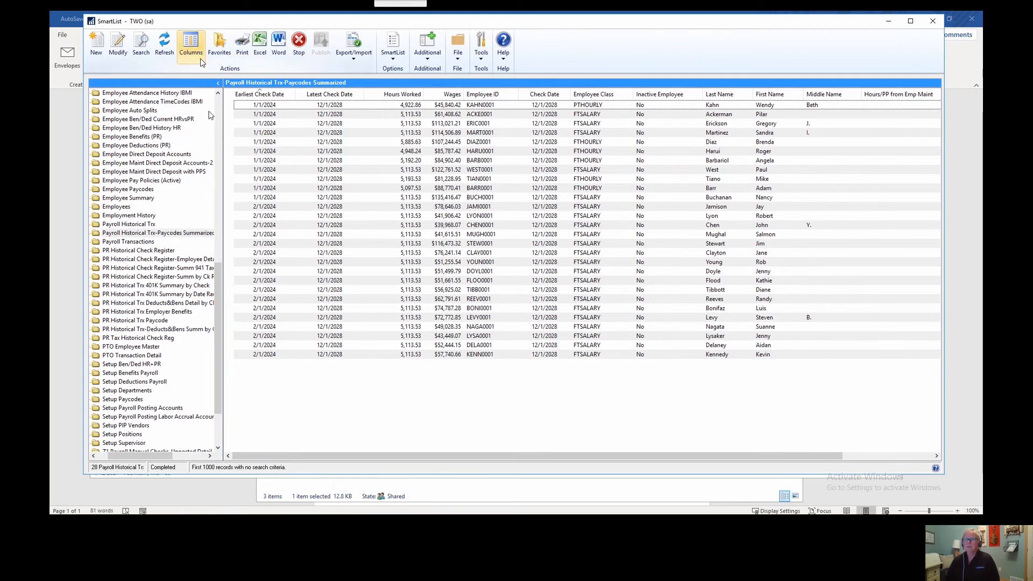
# - Display the **Need to mark Primary Pay Code favorite under *Employee Maint Info and view its column display without changes
pyautogui.click(218, 107)
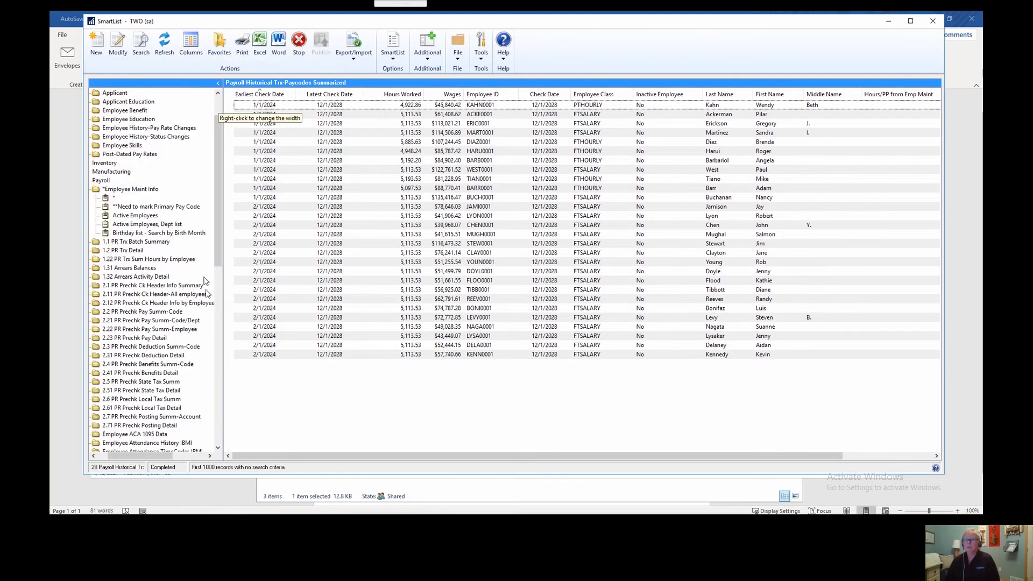
pyautogui.click(218, 337)
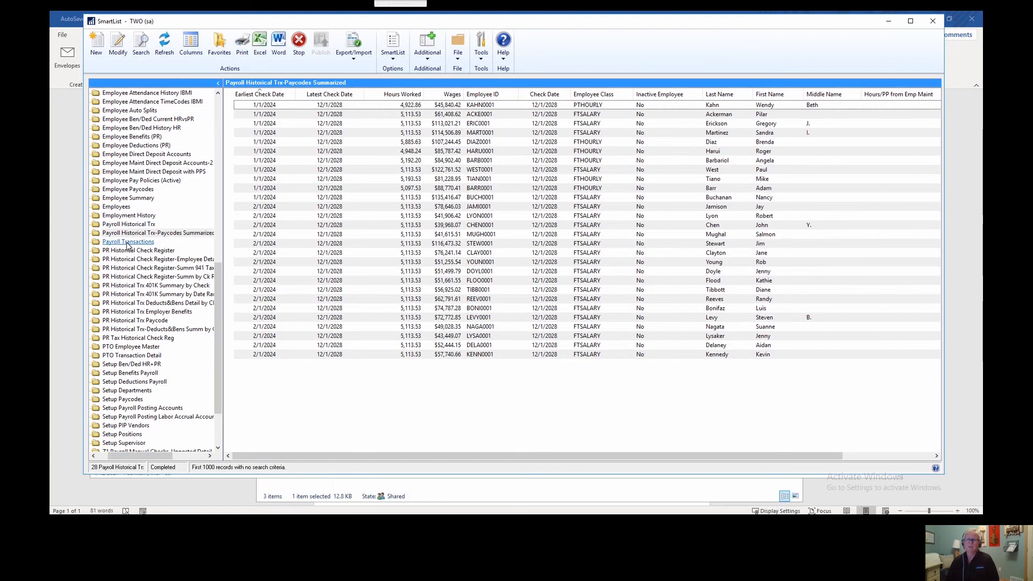
pyautogui.click(219, 104)
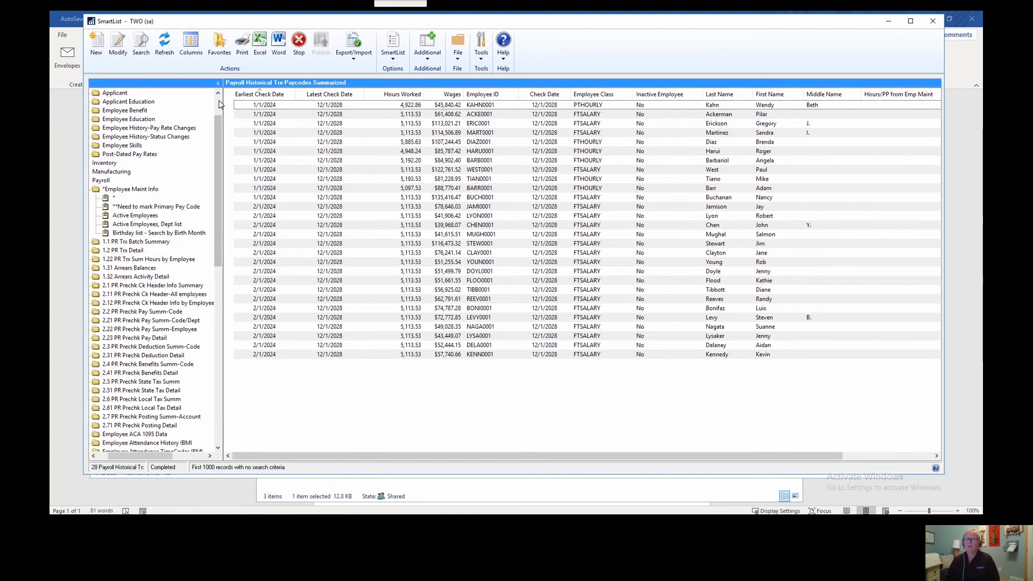
pyautogui.click(145, 208)
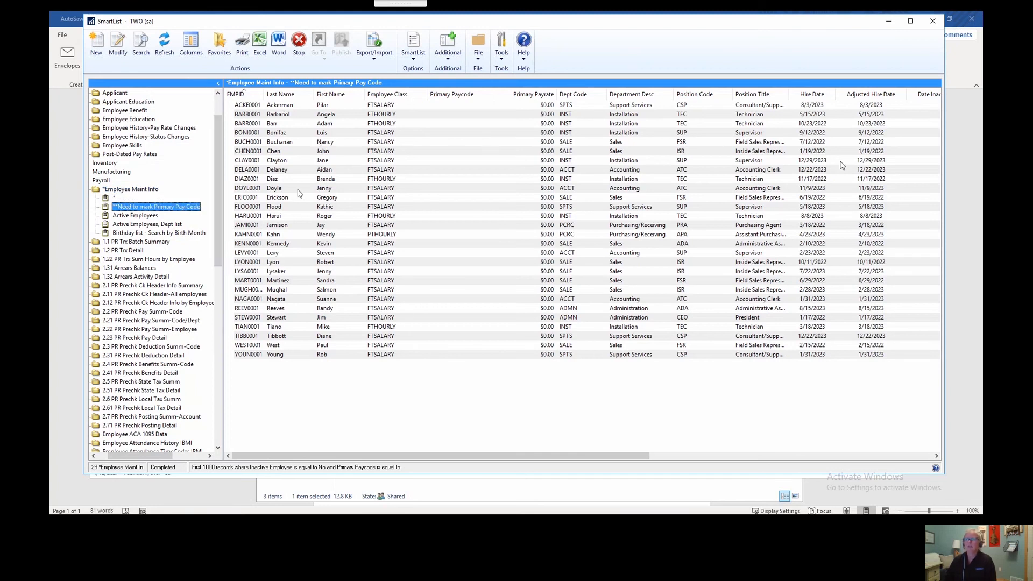
pyautogui.click(192, 45)
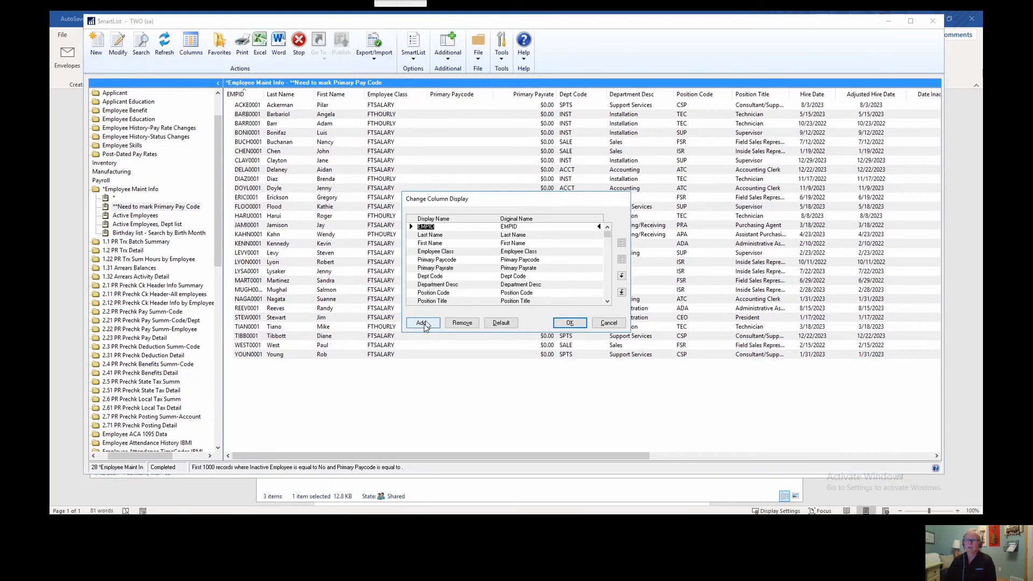
pyautogui.click(609, 324)
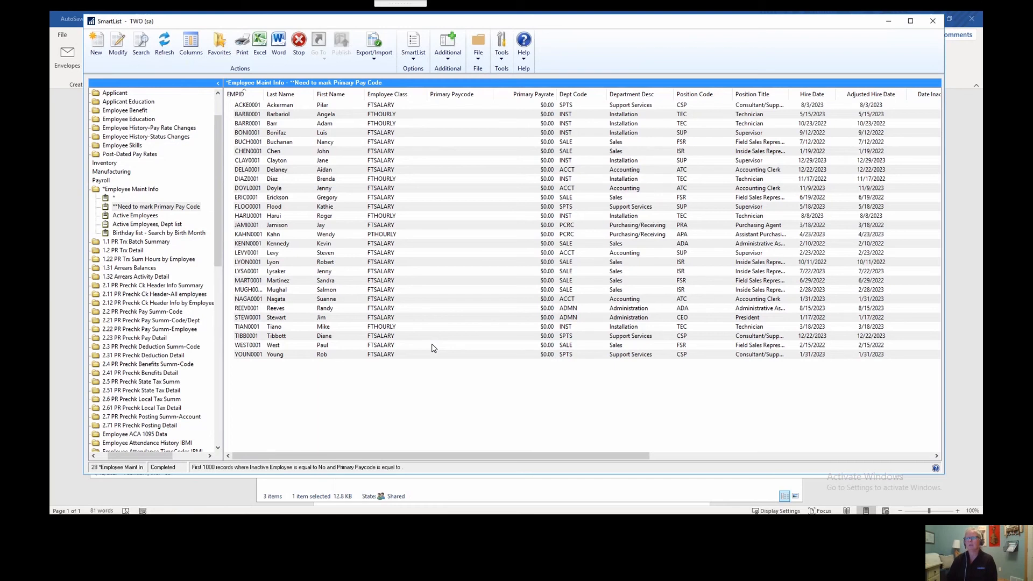
# - View the SALY pay code in the first listed employee's Pay Code Maintenance record, and close both employee windows
pyautogui.click(341, 106)
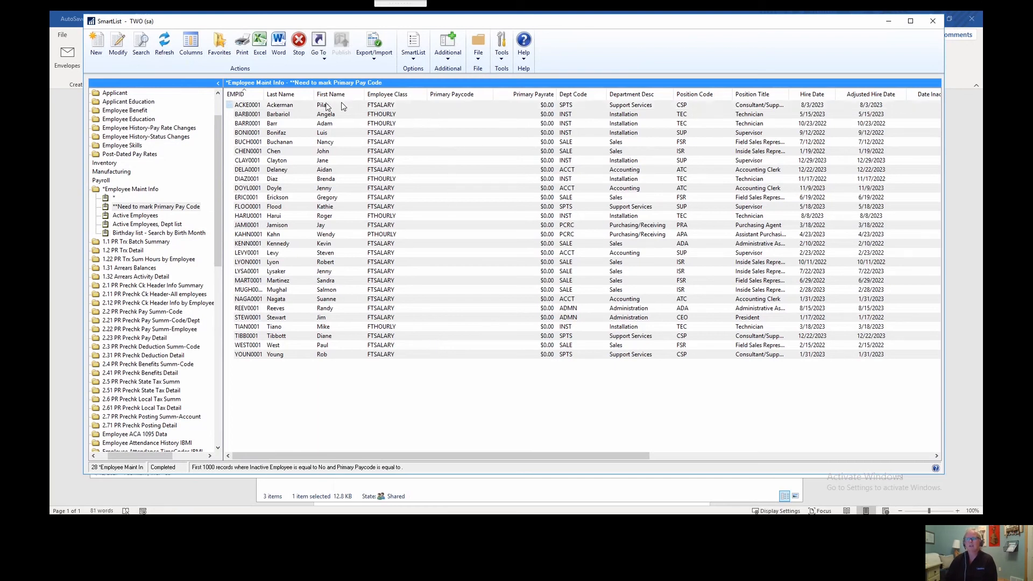
pyautogui.doubleClick(290, 108)
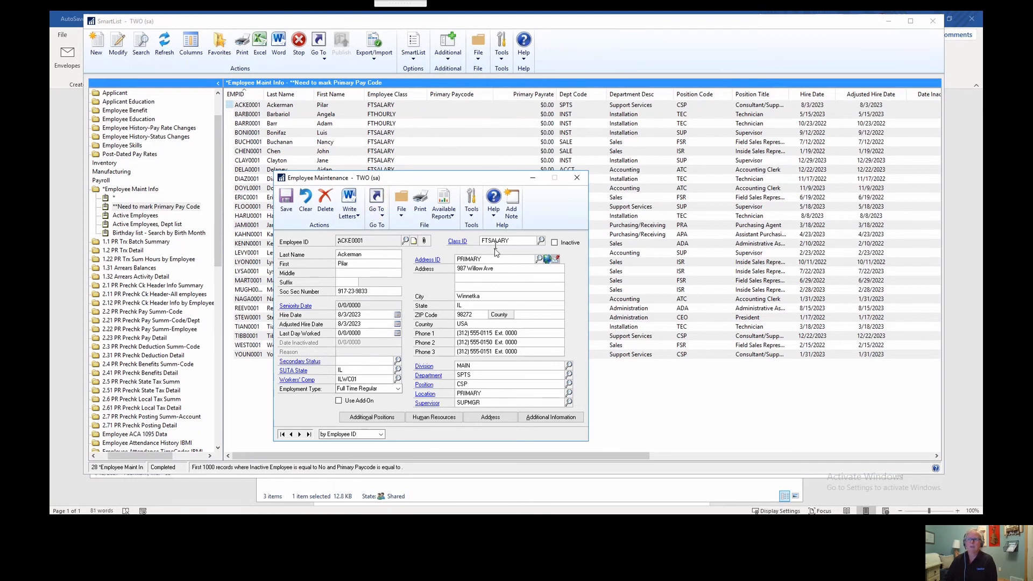
pyautogui.click(379, 211)
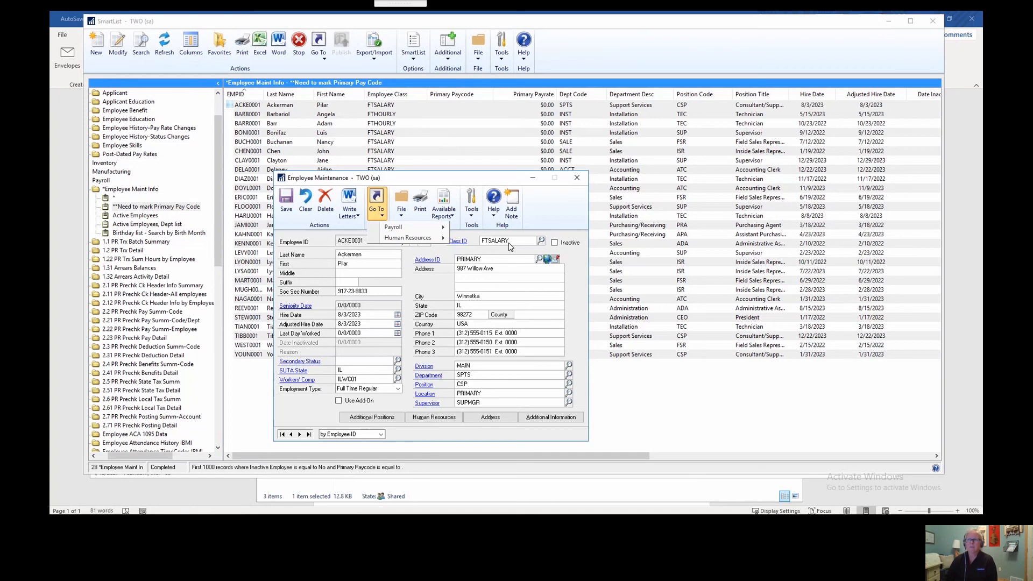
pyautogui.moveTo(394, 230)
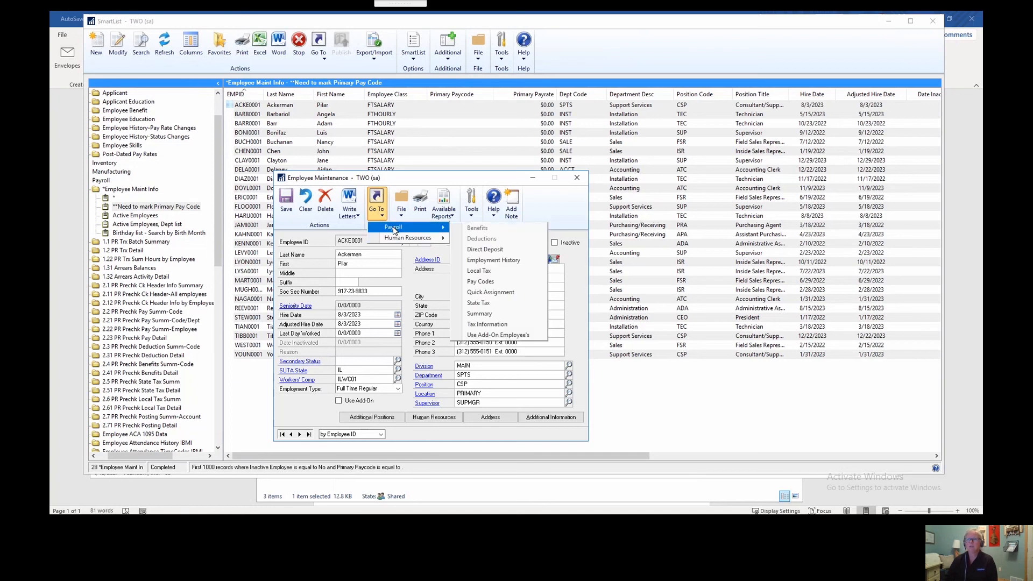
pyautogui.click(481, 283)
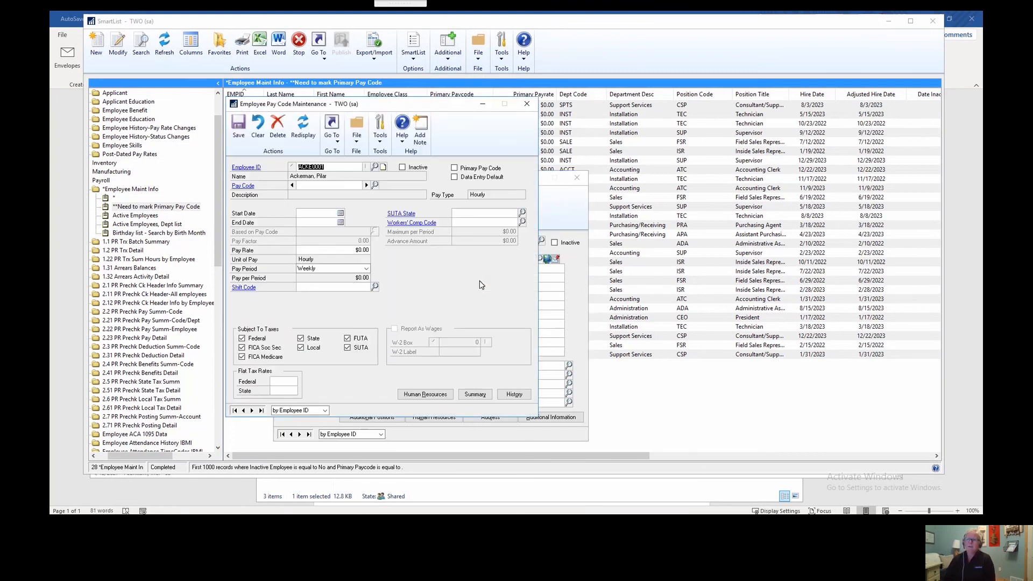
pyautogui.click(367, 185)
pyautogui.click(366, 186)
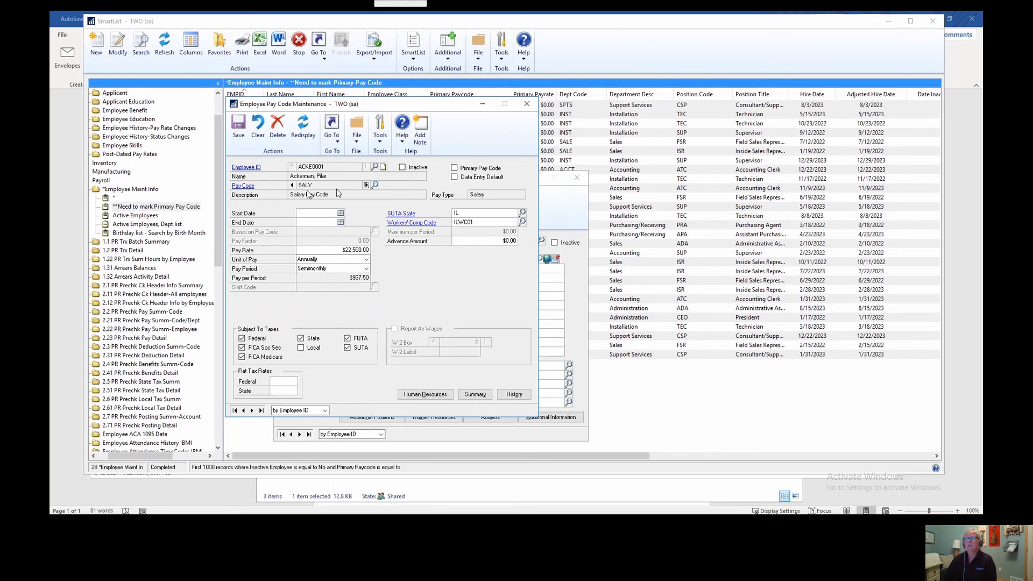
pyautogui.click(527, 104)
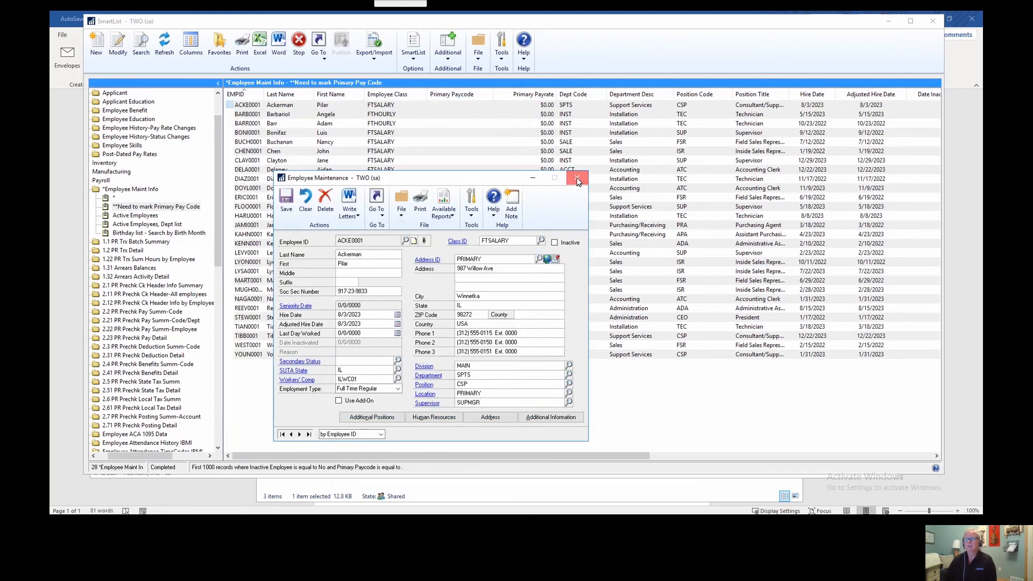
pyautogui.click(577, 178)
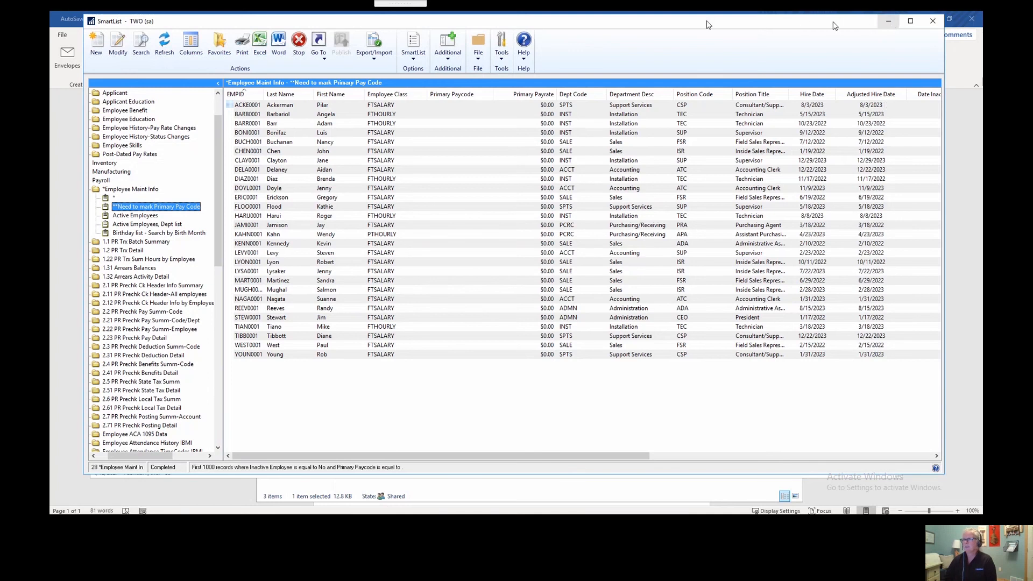
# - Move the SmartList window aside and switch to the Update Employee Class.mac document in Word
pyautogui.moveTo(693, 25); pyautogui.dragTo(795, 63)
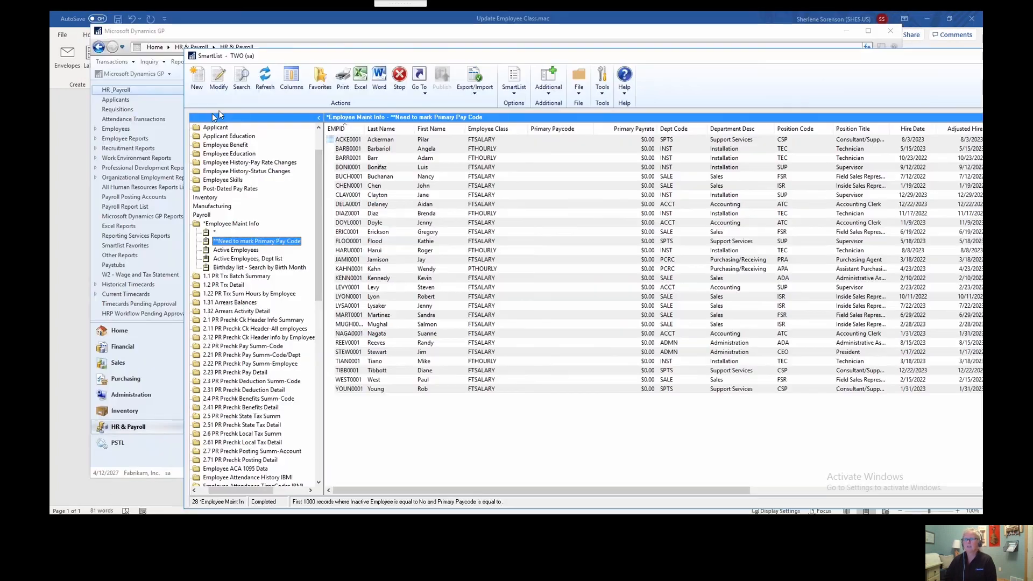
pyautogui.click(79, 128)
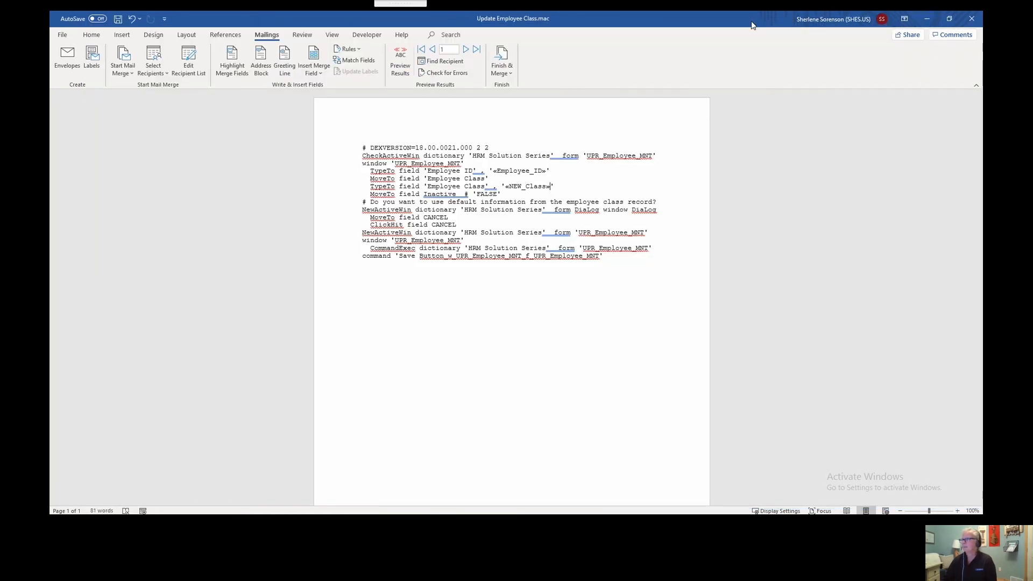
# - Move the Word window aside, switch to the Update Primary Paycode.xlsx workbook in Excel, and examine its Employee ID and Paycode columns
pyautogui.moveTo(752, 21); pyautogui.dragTo(764, 127)
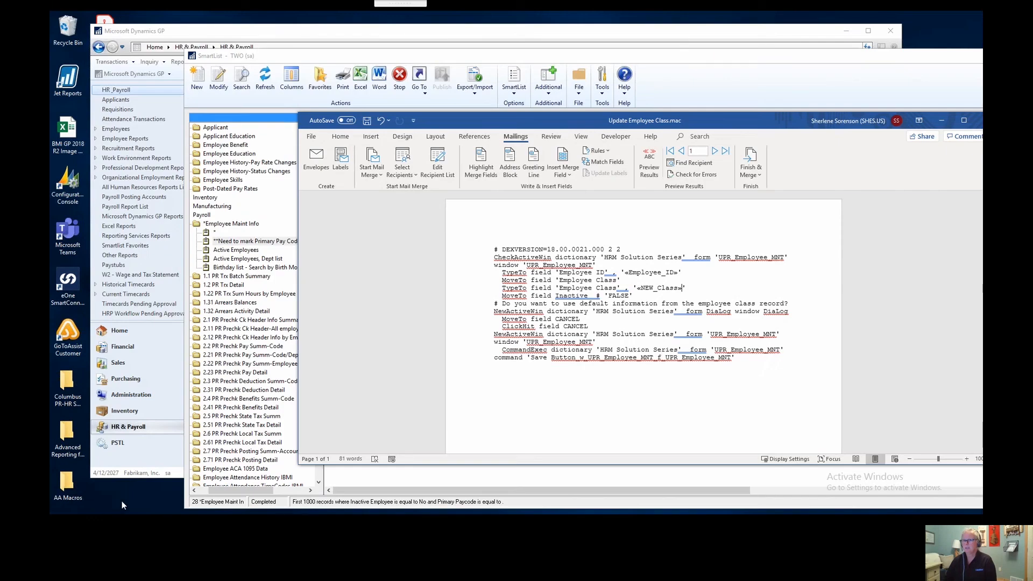
pyautogui.click(143, 517)
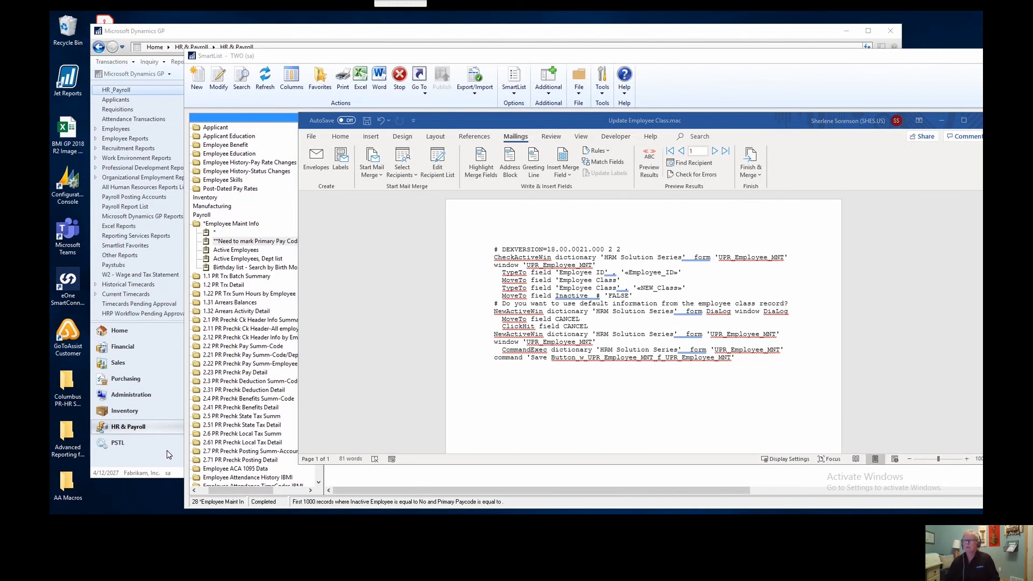
pyautogui.hotkey('alt', 'Tab')
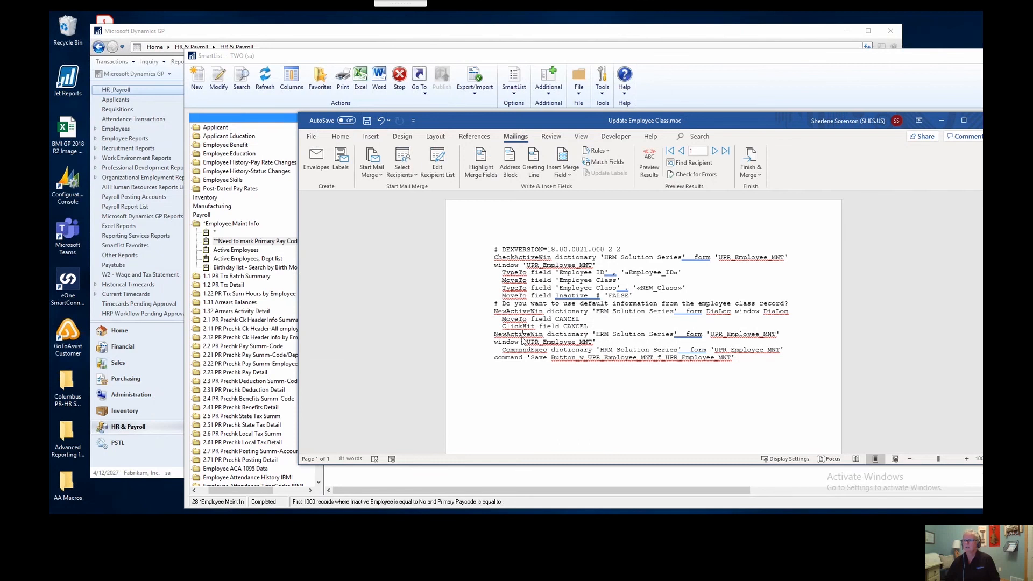
pyautogui.hotkey('alt', 'Tab')
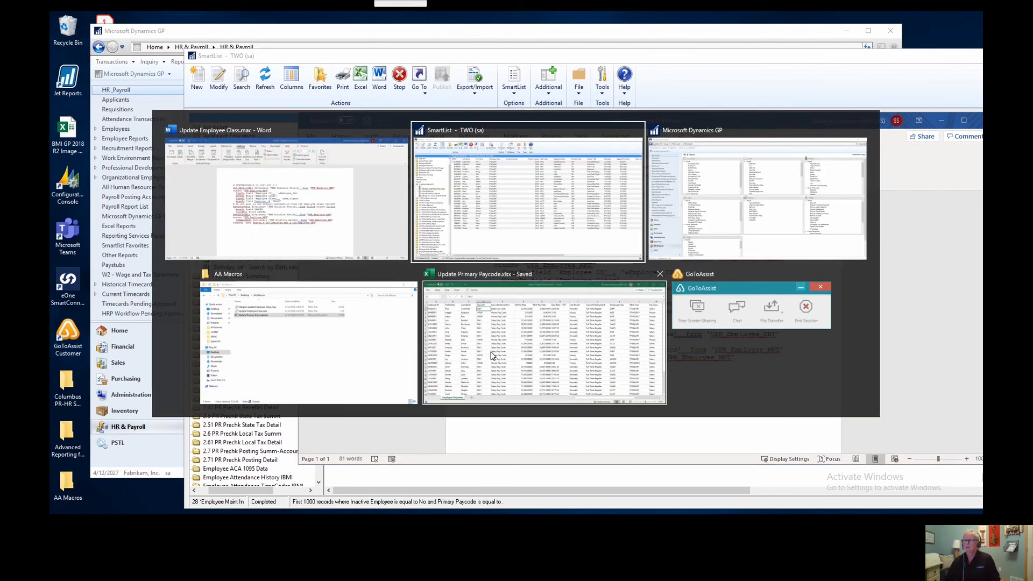
pyautogui.click(491, 355)
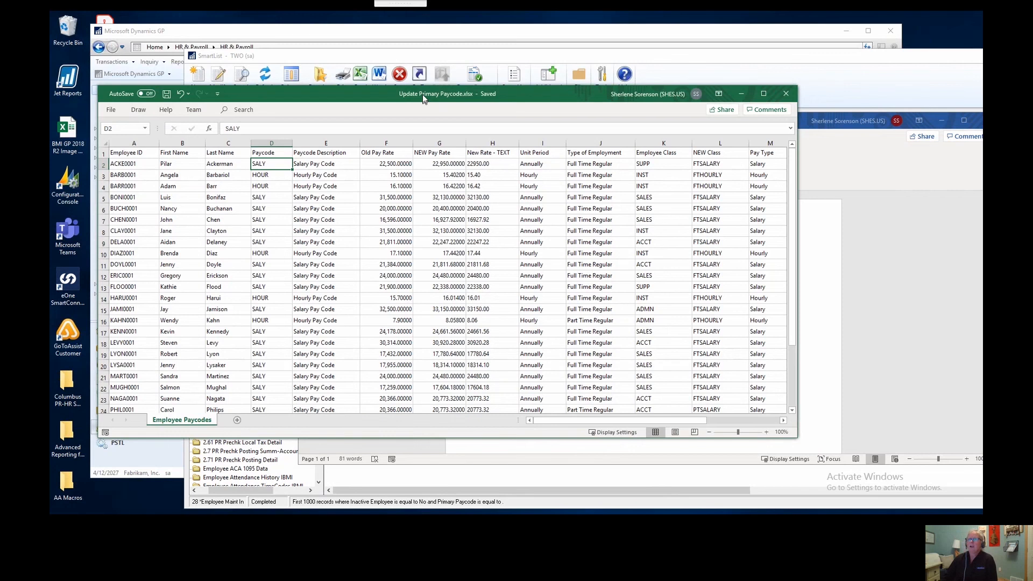
pyautogui.moveTo(430, 91); pyautogui.dragTo(480, 86)
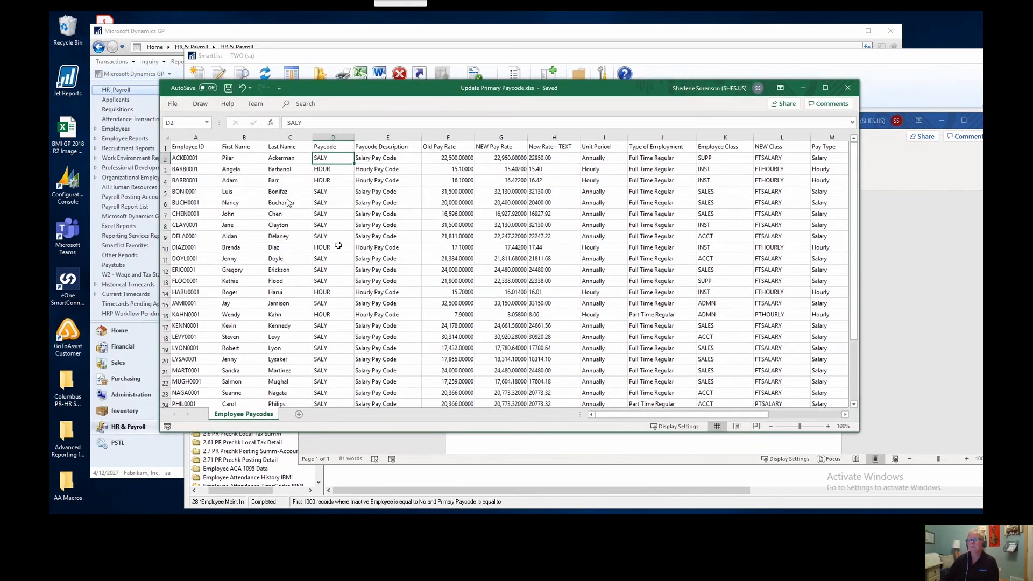
pyautogui.click(200, 159)
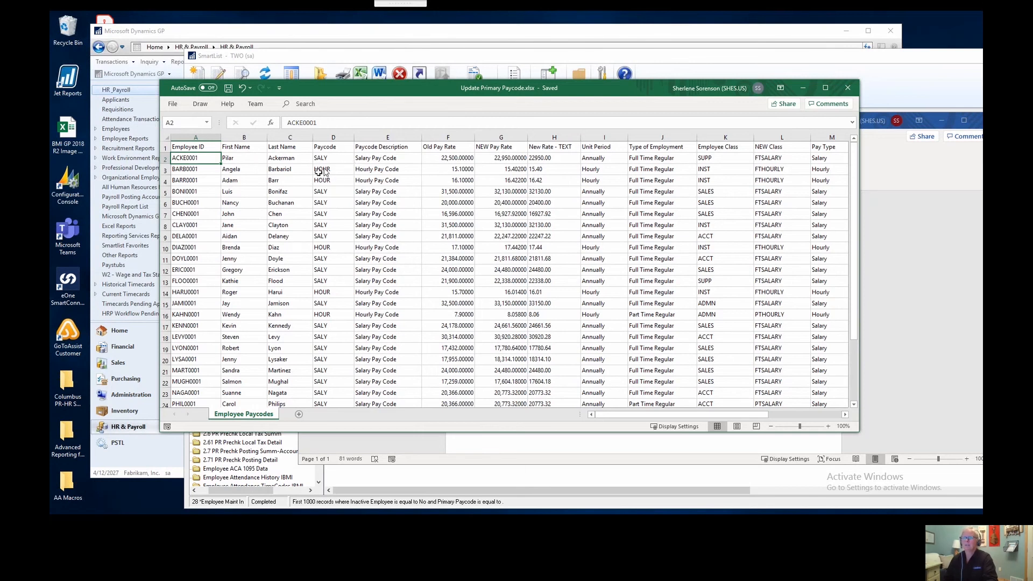
pyautogui.click(323, 158)
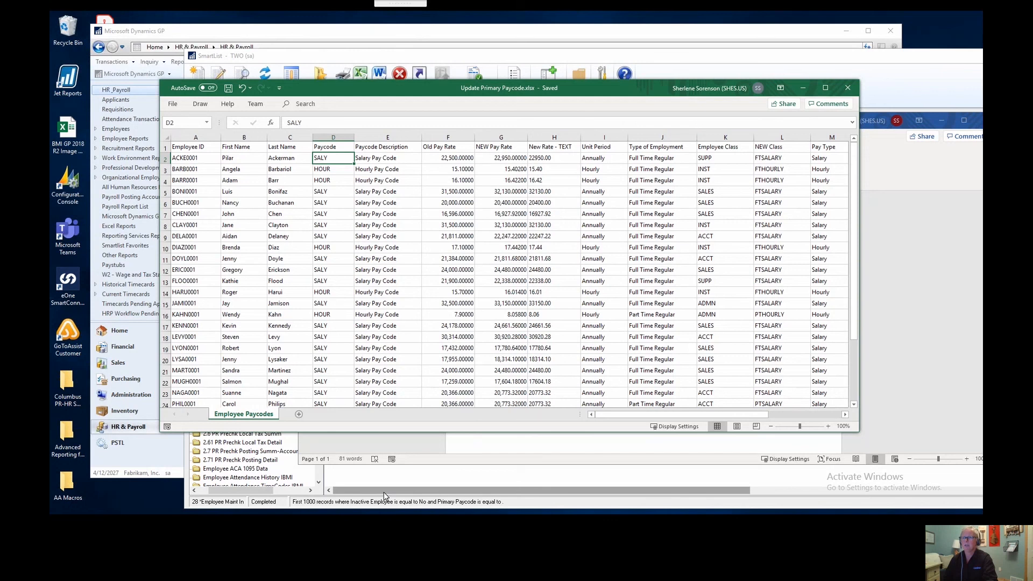
# - Return to SmartList, open Pay Code Maintenance from the first listed employee's record, clear the form, and minimize Employee Maintenance
pyautogui.click(384, 492)
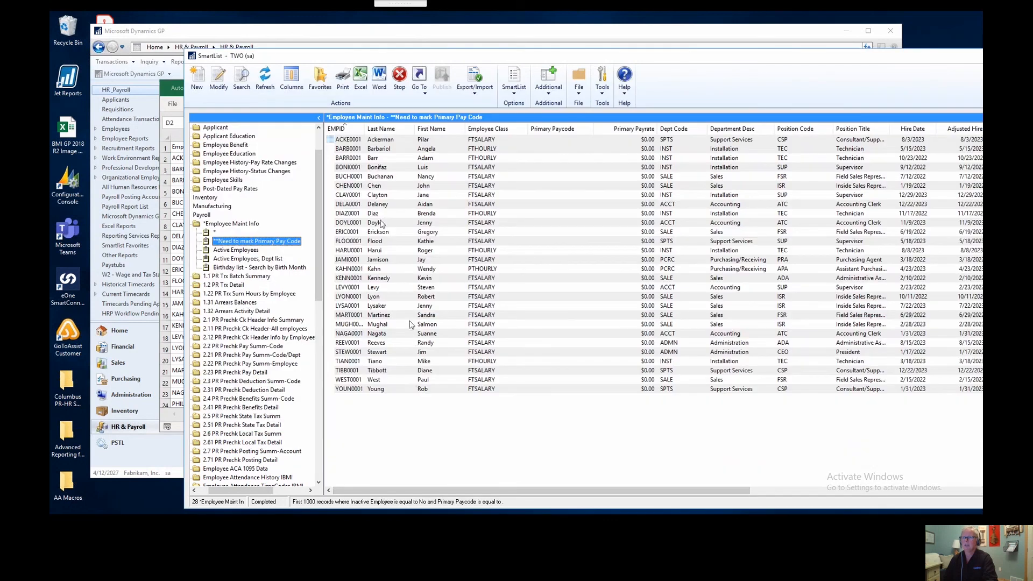
pyautogui.click(368, 141)
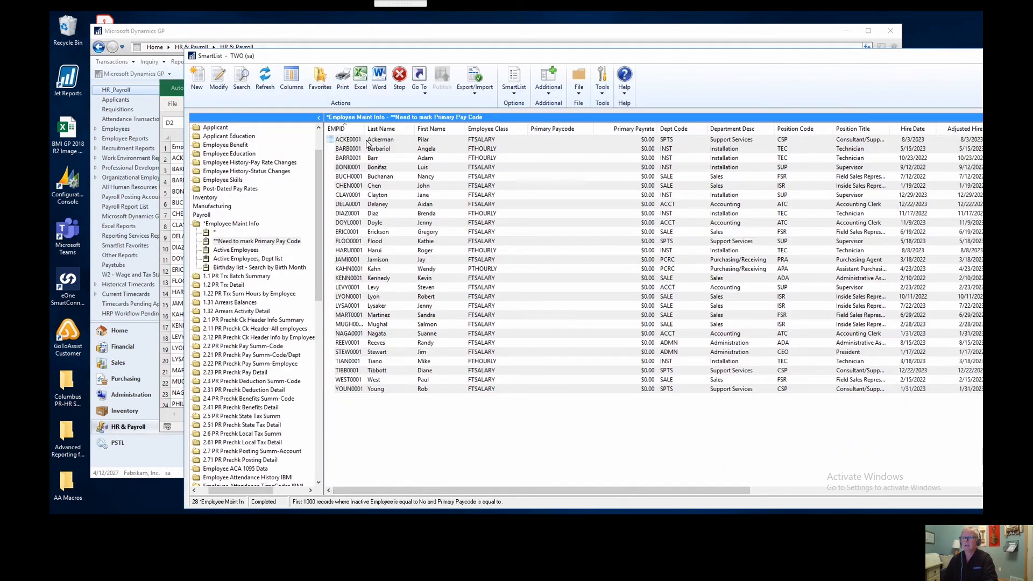
pyautogui.doubleClick(368, 142)
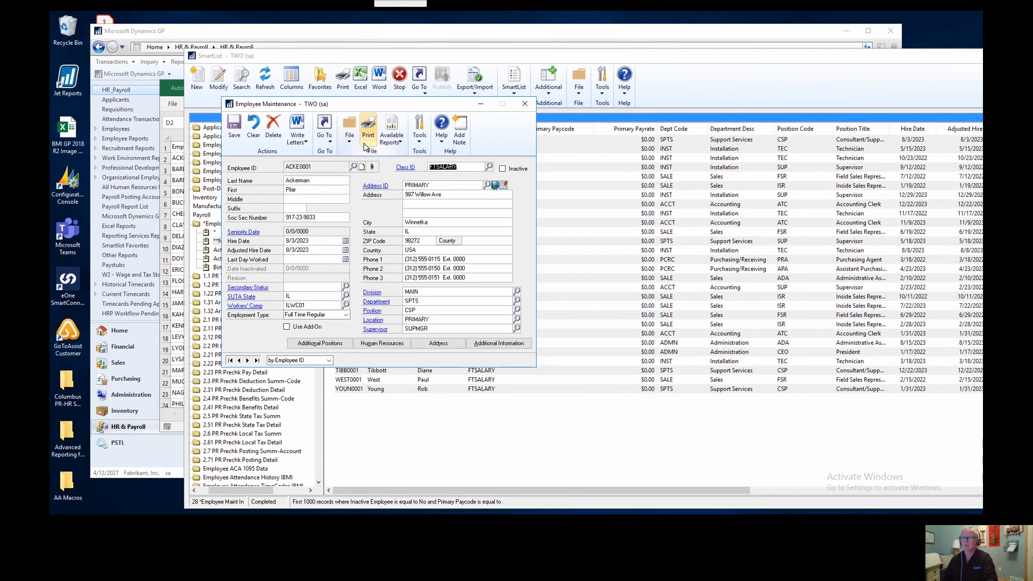
pyautogui.click(326, 137)
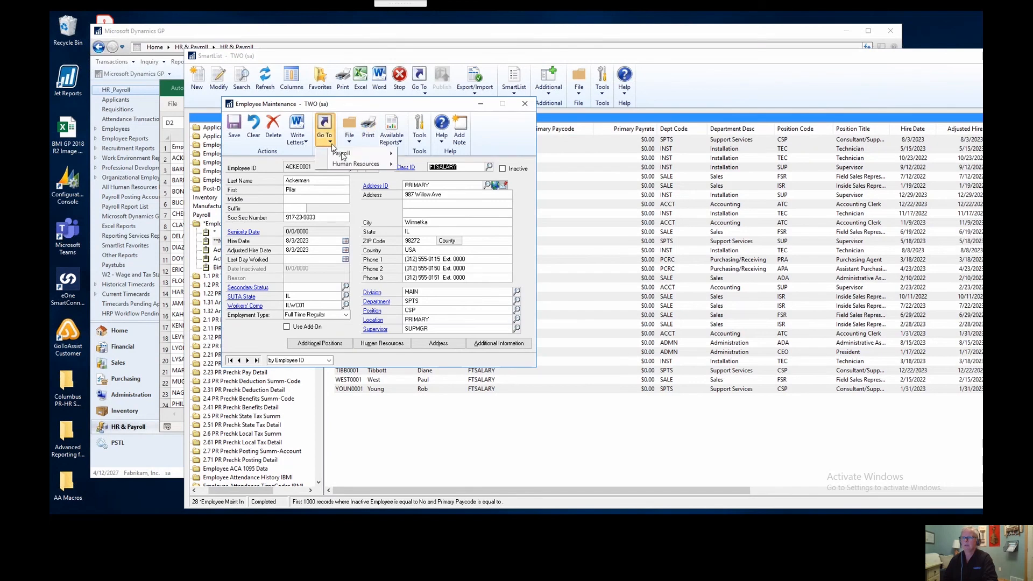
pyautogui.moveTo(352, 156)
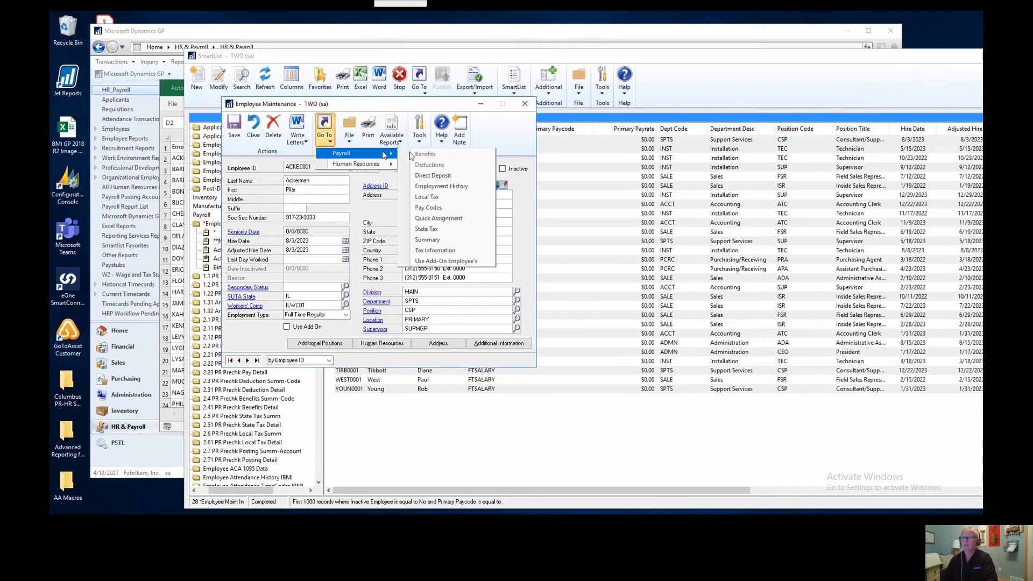
pyautogui.click(430, 208)
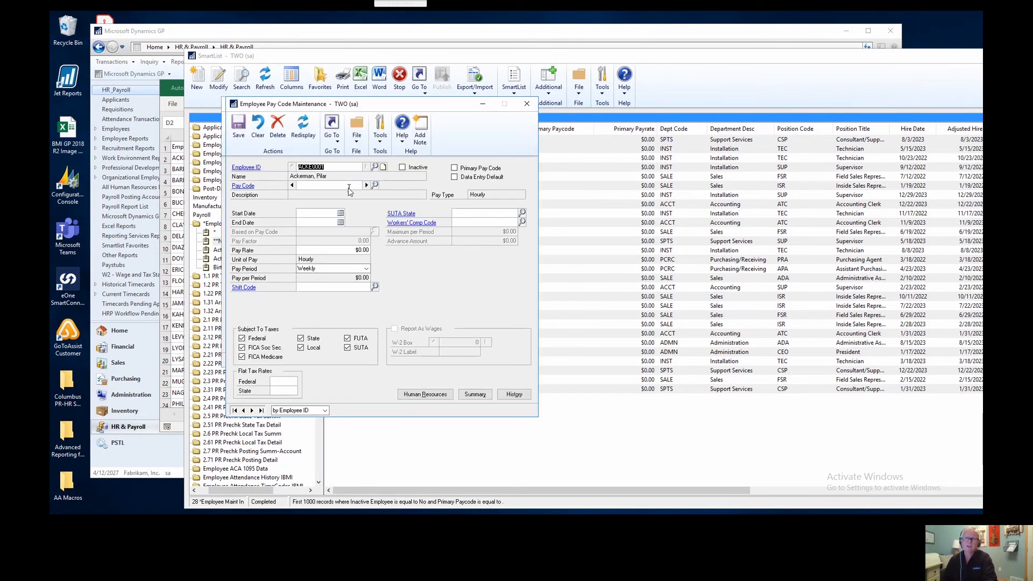
pyautogui.click(258, 134)
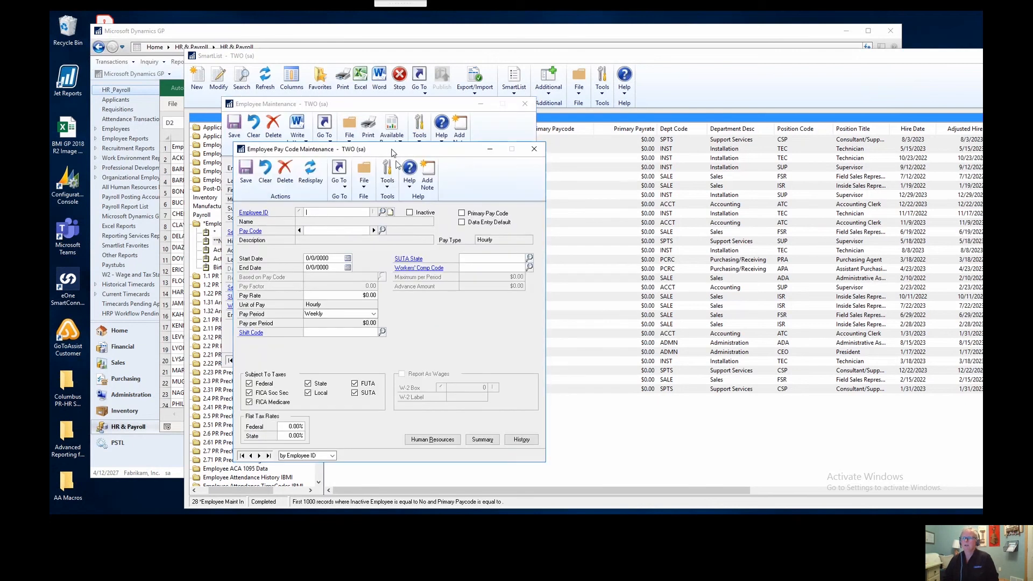
pyautogui.moveTo(393, 152); pyautogui.dragTo(398, 168)
pyautogui.click(481, 106)
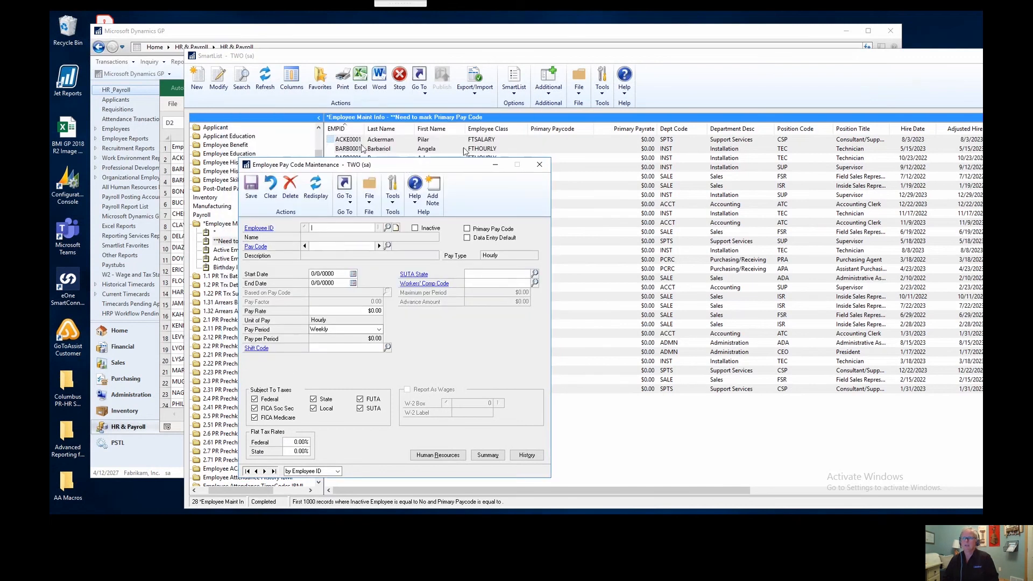
# - Start recording a macro from Employee Pay Code Maintenance, naming it Mark Primary Pay Code.mac in the AA Macros folder
pyautogui.click(393, 199)
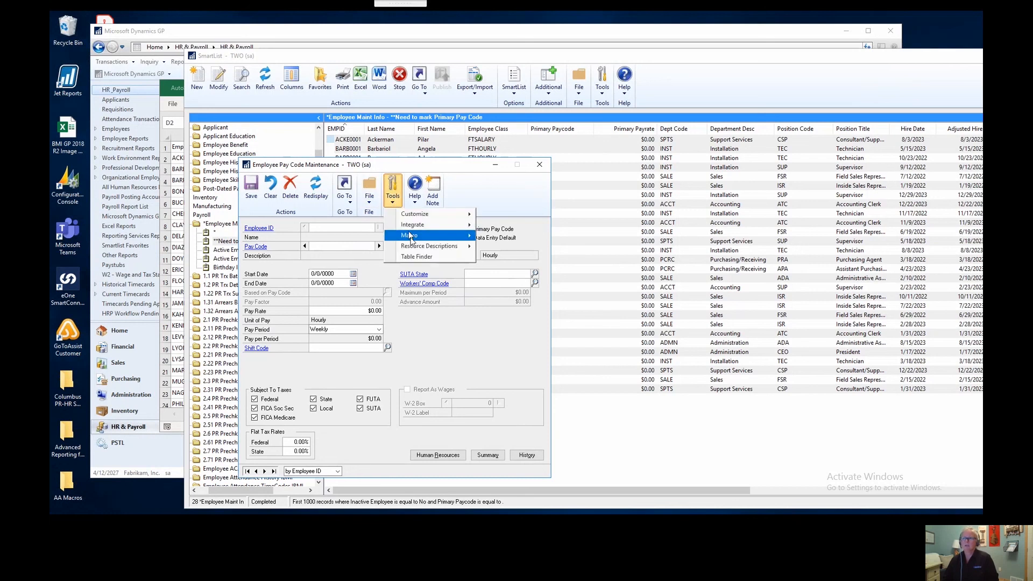
pyautogui.moveTo(415, 238)
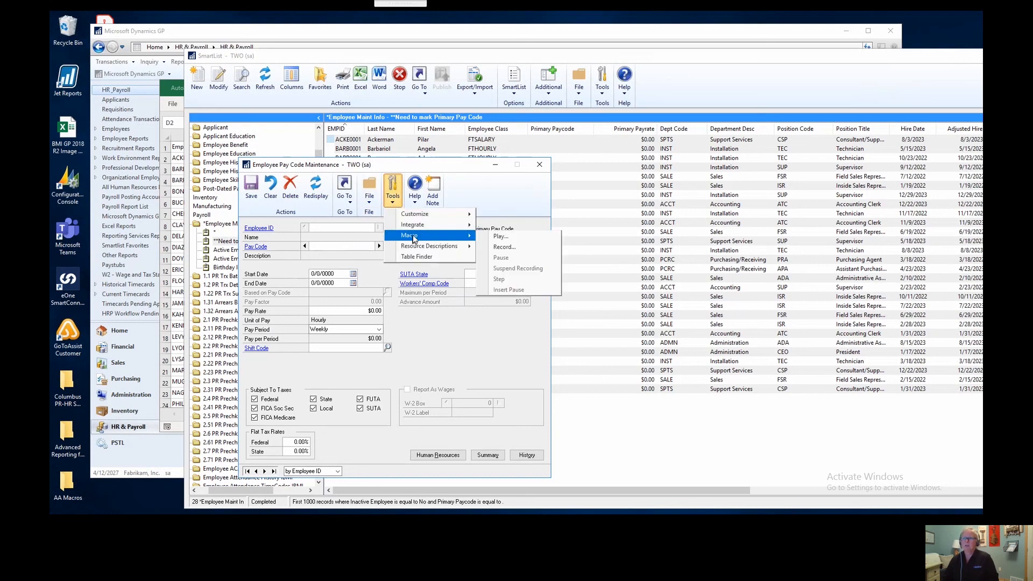
pyautogui.click(508, 248)
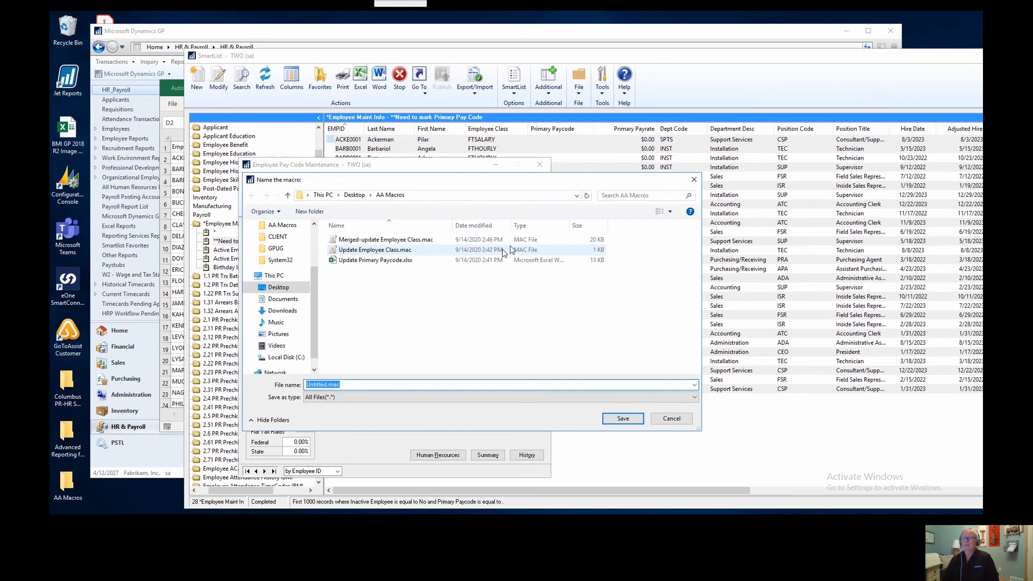
pyautogui.click(327, 386)
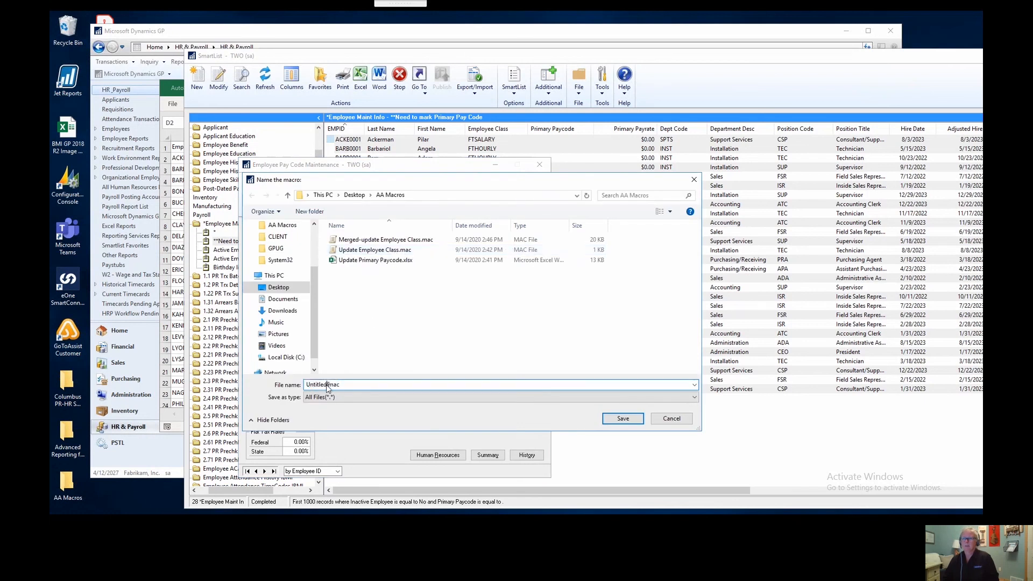
pyautogui.moveTo(327, 385); pyautogui.dragTo(298, 389)
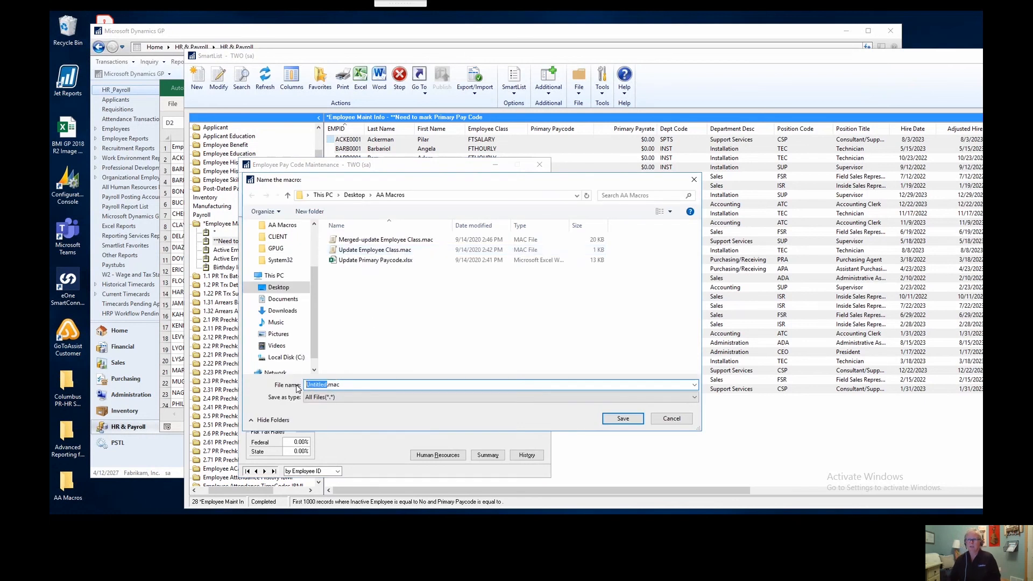
pyautogui.write('Mark Prima')
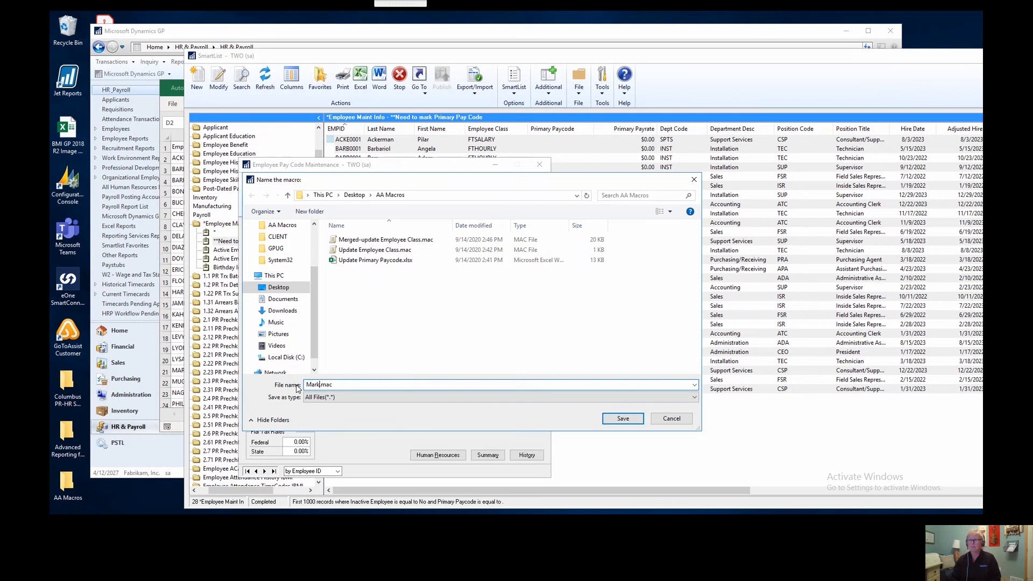
pyautogui.write('ry Pay Code')
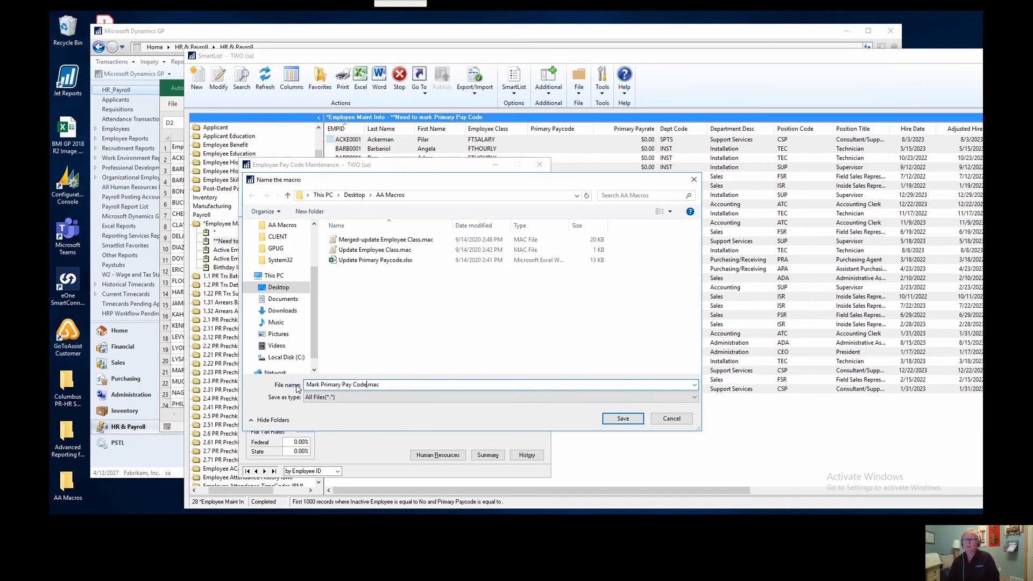
pyautogui.press('Return')
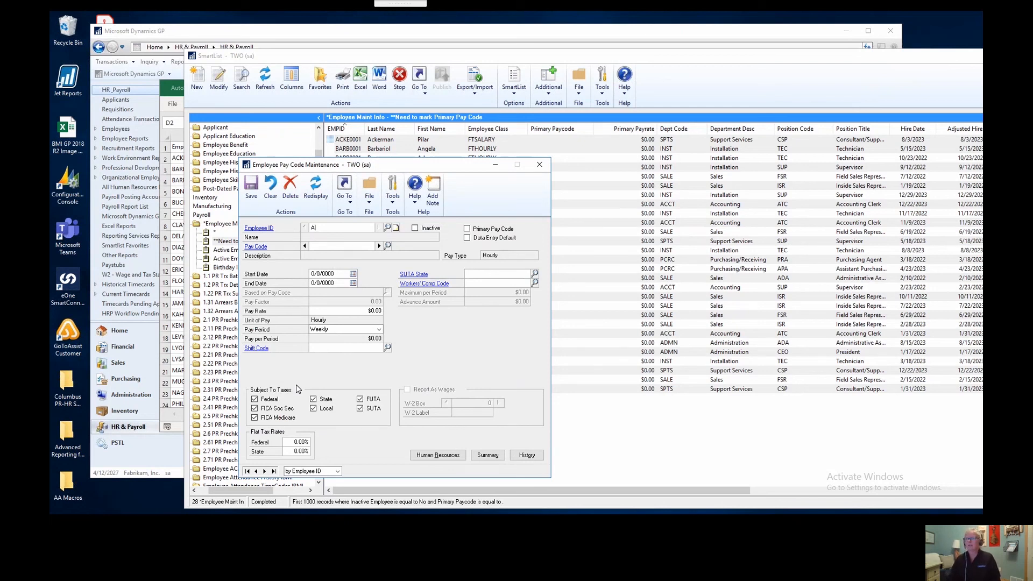
# - Enter the first listed employee's ID with pay code SALY and mark it as the Primary Pay Code
pyautogui.write('CKE')
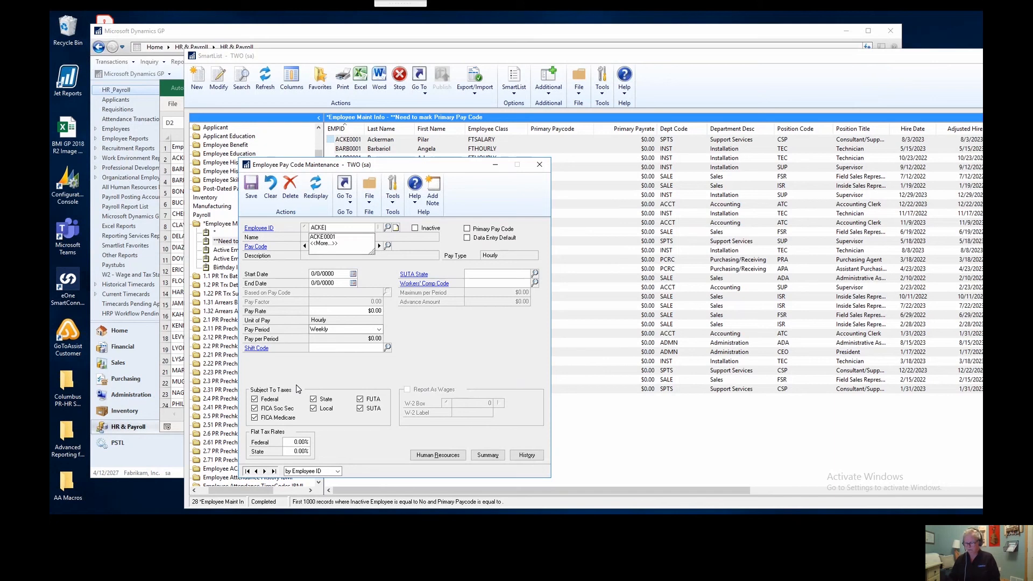
pyautogui.write('0001')
pyautogui.press('Tab')
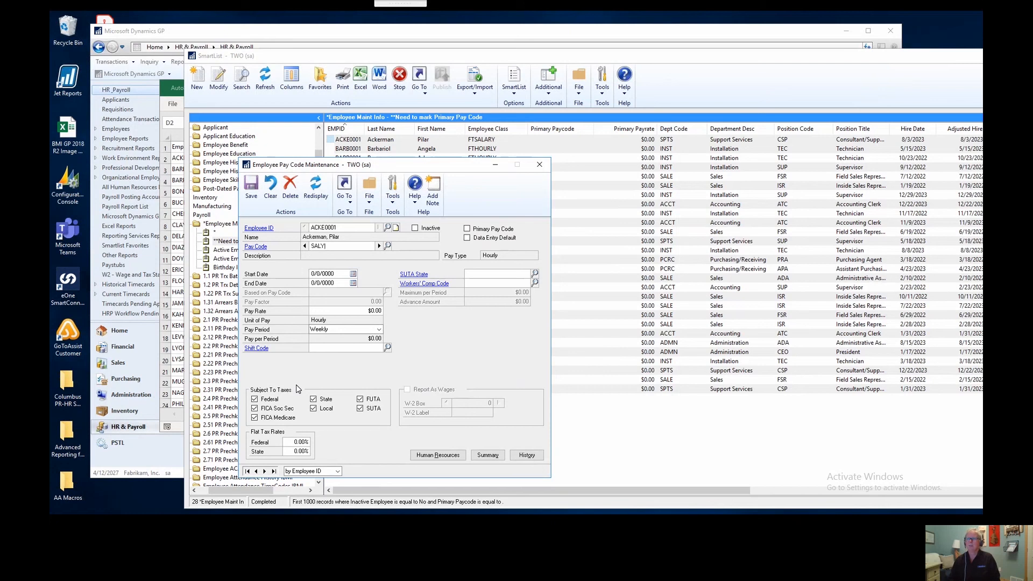
pyautogui.write('SALY')
pyautogui.press('Tab')
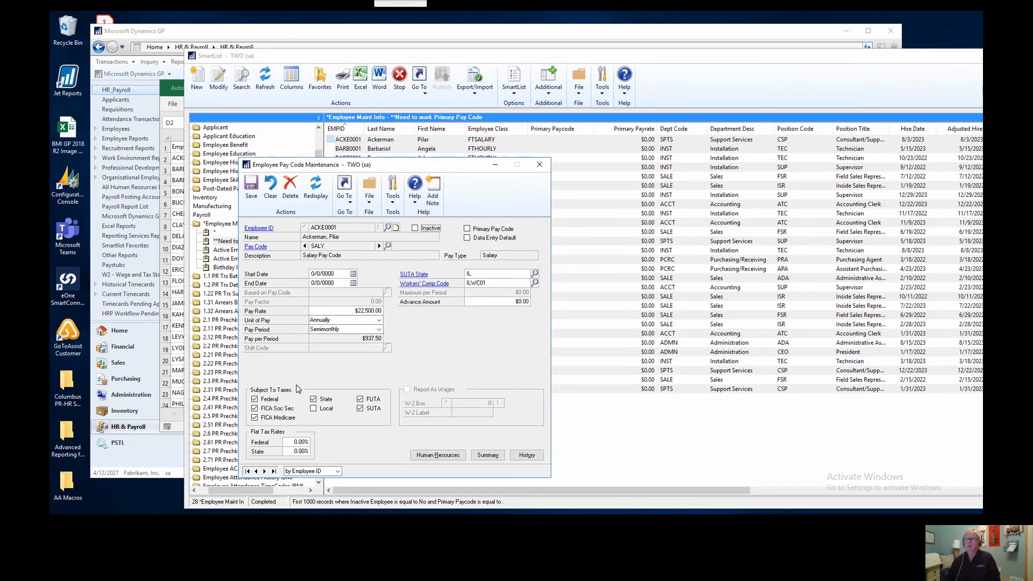
pyautogui.click(467, 229)
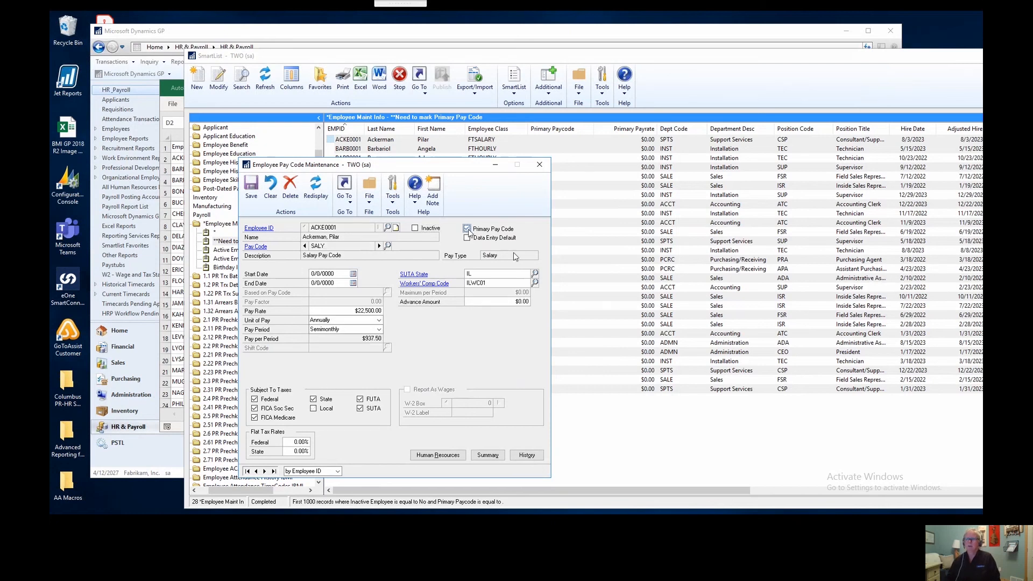
# - Save the pay code change with the new change reason "Mark Primary Pay Code", agree to add that reason, and clear the form
pyautogui.click(251, 196)
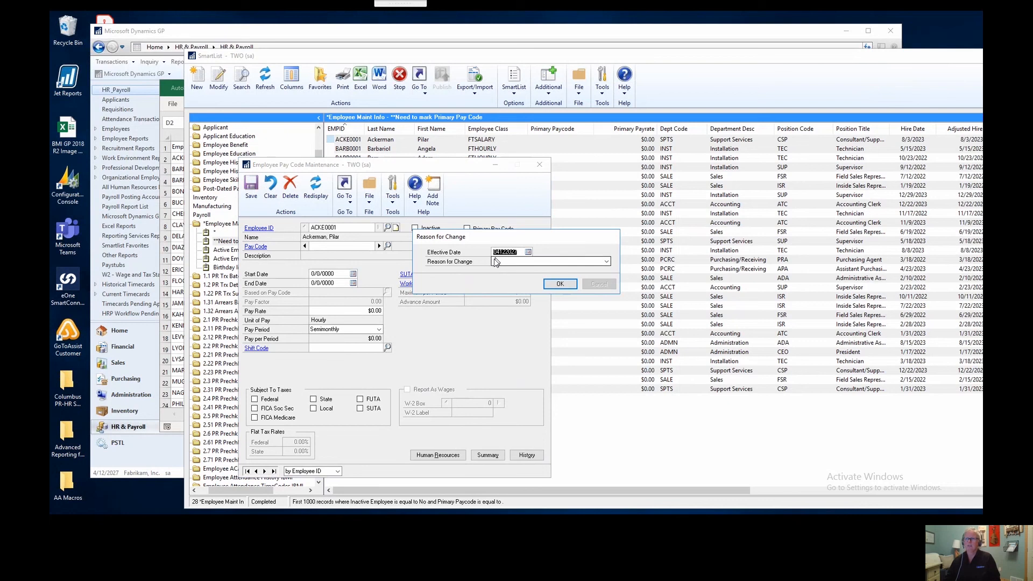
pyautogui.click(606, 262)
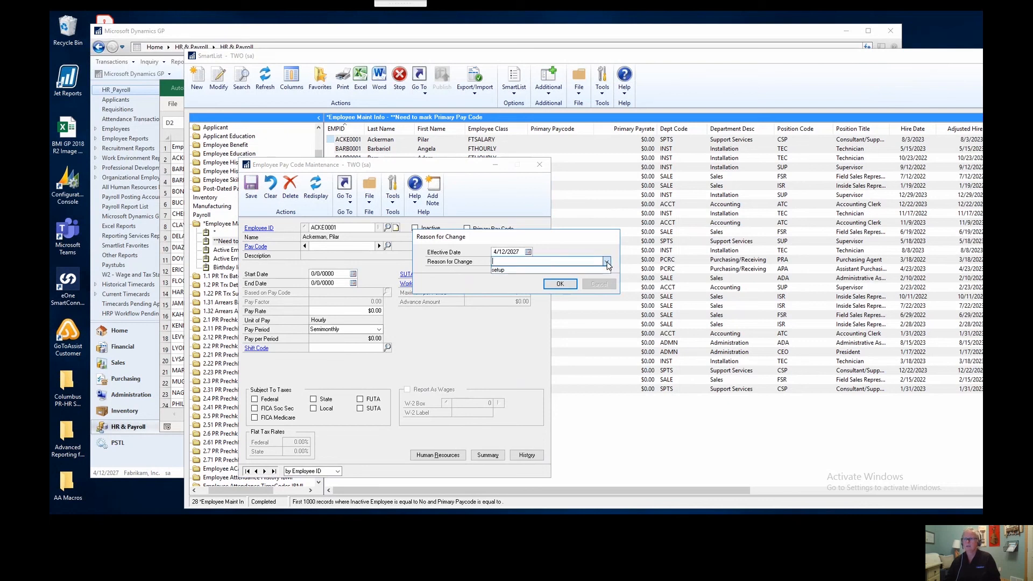
pyautogui.click(499, 262)
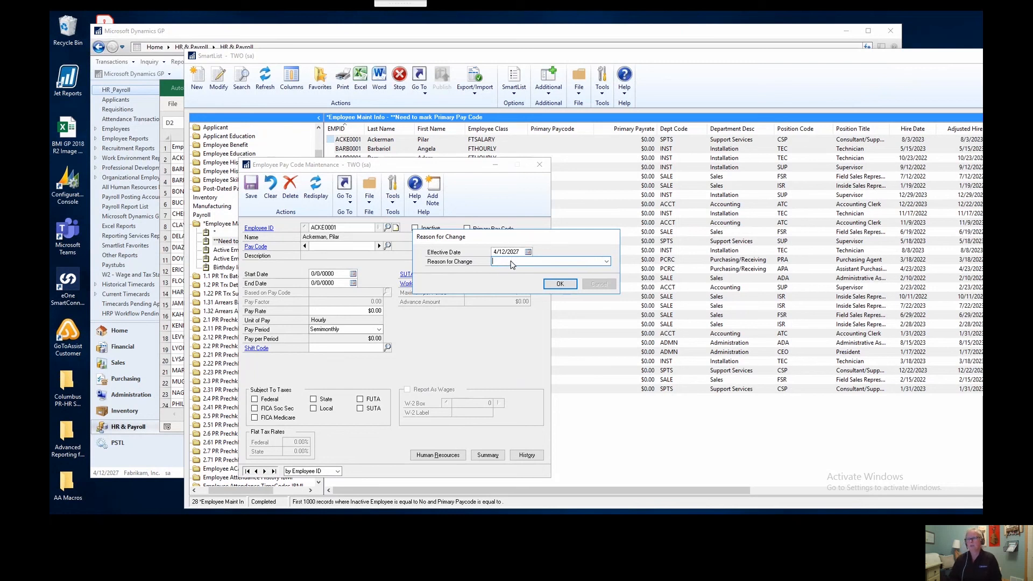
pyautogui.write('Mark Primary Pay Code')
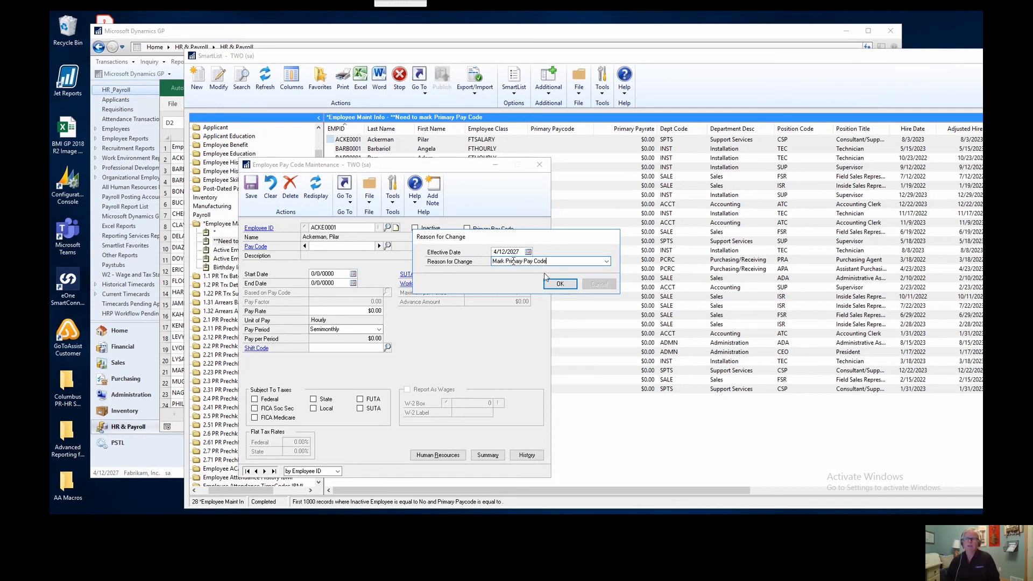
pyautogui.click(558, 285)
pyautogui.click(559, 285)
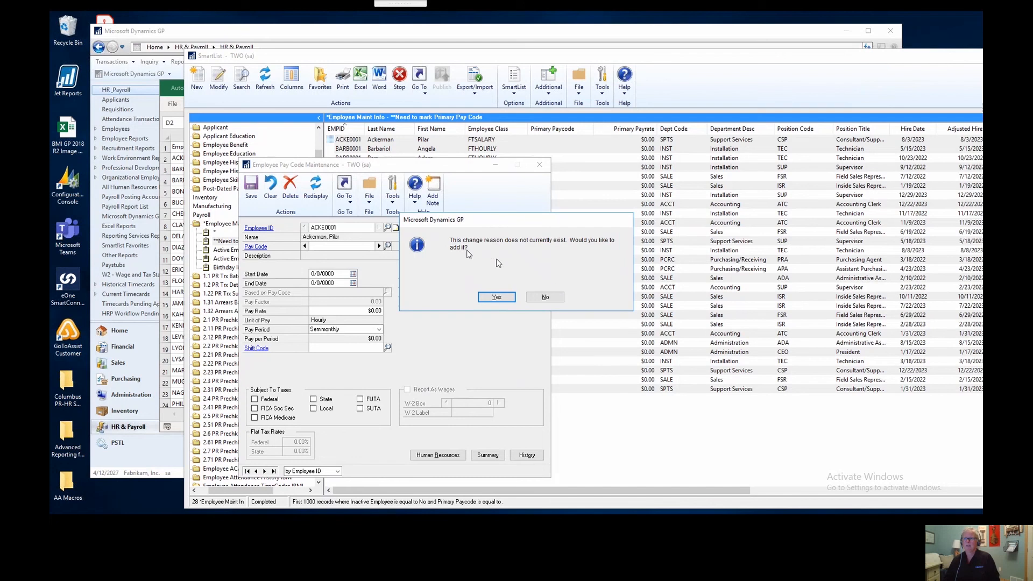
pyautogui.click(496, 297)
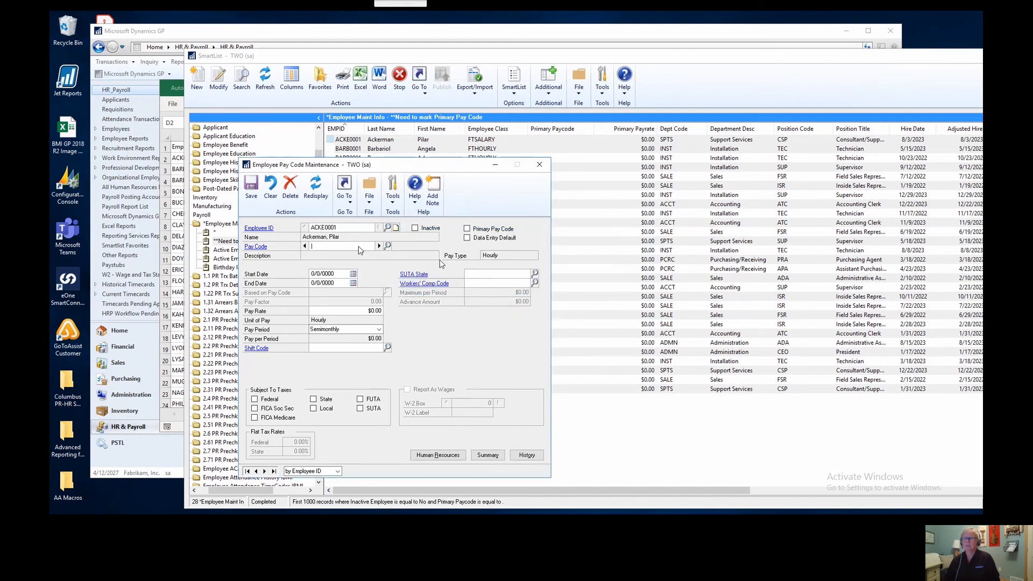
pyautogui.click(270, 195)
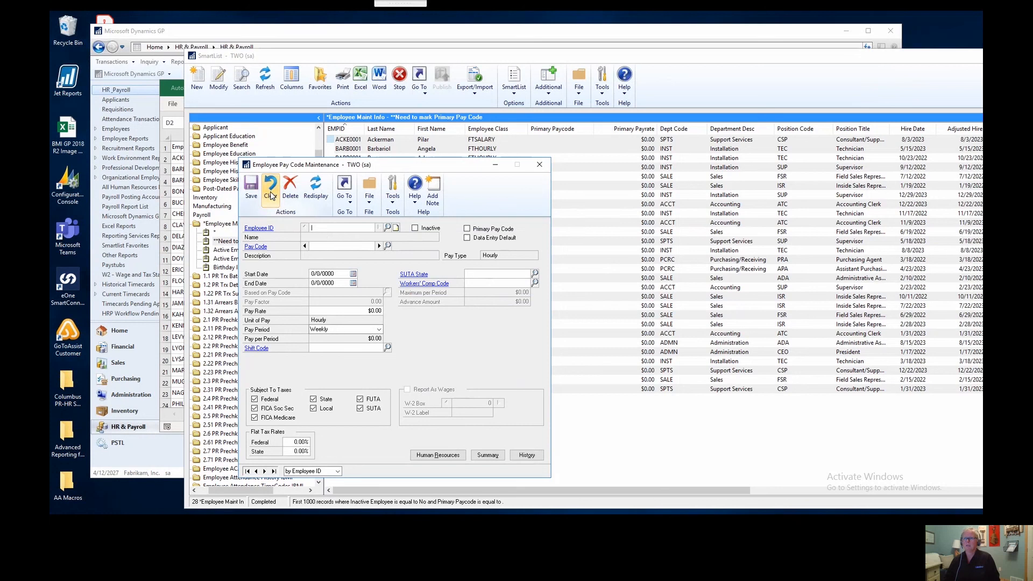
# - Enter the second listed employee's ID with pay code HOUR and mark it as the Primary Pay Code
pyautogui.write('B')
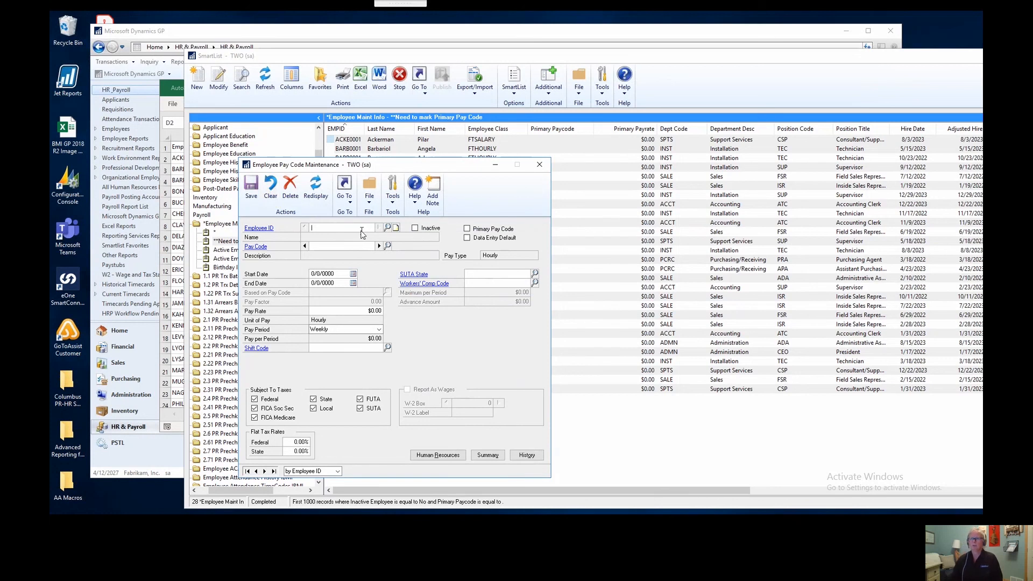
pyautogui.write('ARB0001')
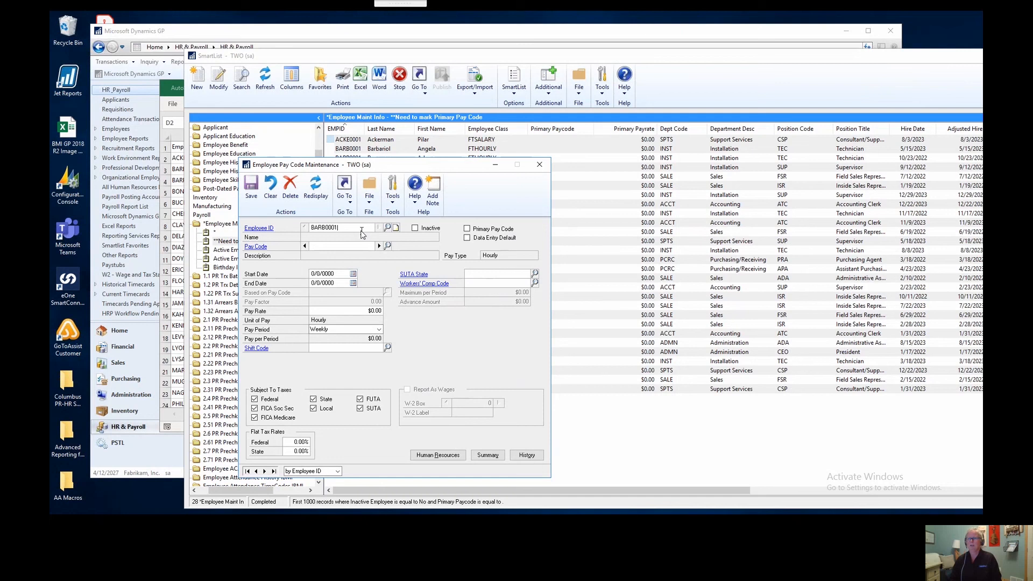
pyautogui.press('Tab')
pyautogui.press('Tab')
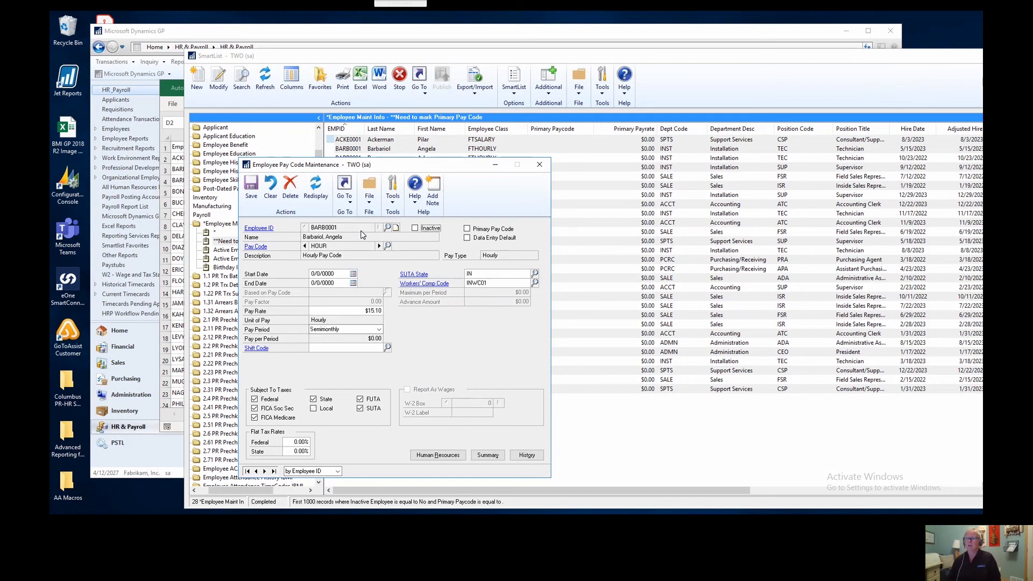
pyautogui.click(466, 229)
# - Save the second employee's pay code change with the existing change reason "Mark Primary Pay Code" and clear the form
pyautogui.click(251, 197)
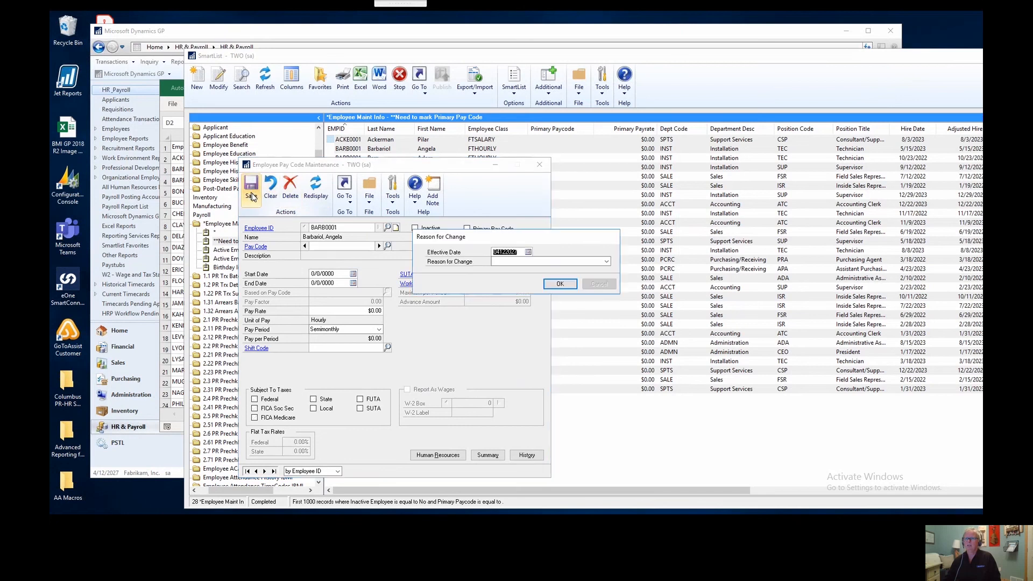
pyautogui.click(506, 262)
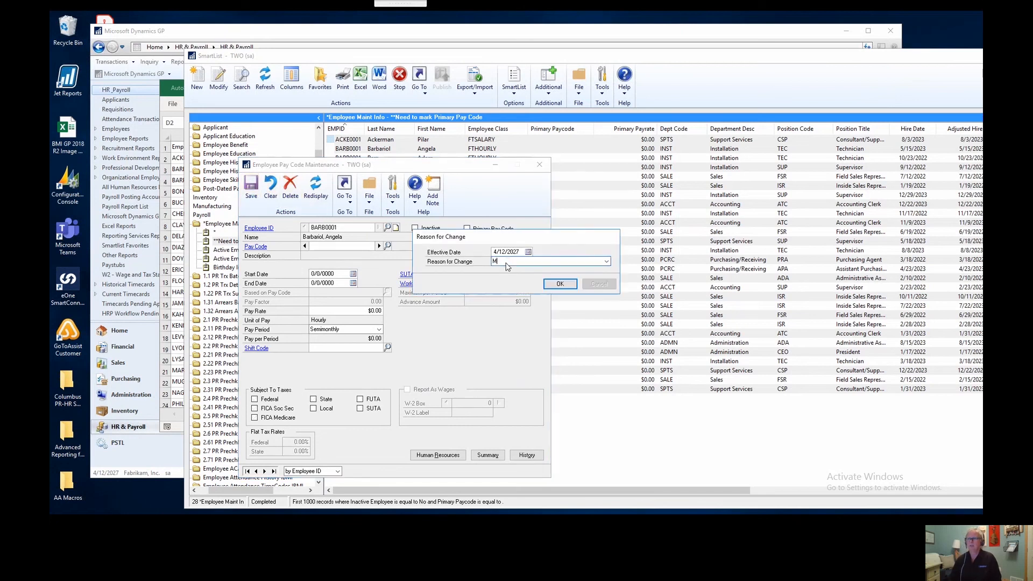
pyautogui.write('M')
pyautogui.press('BackSpace')
pyautogui.click(607, 262)
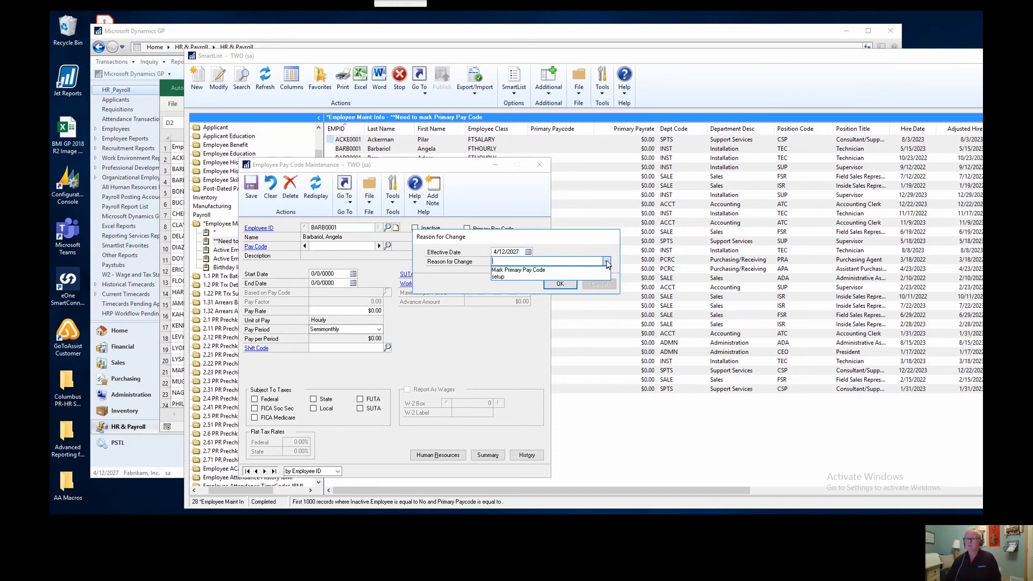
pyautogui.click(522, 270)
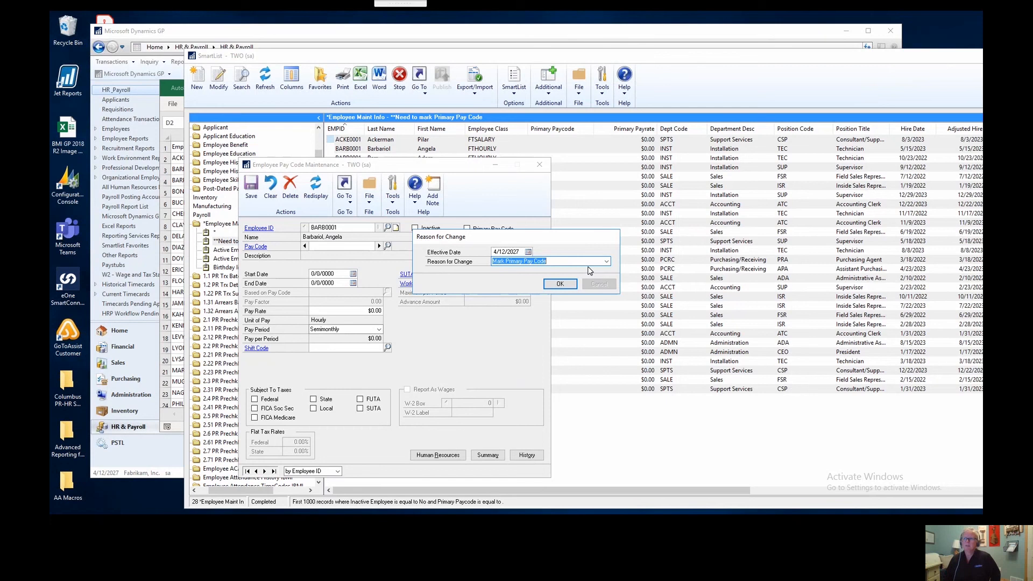
pyautogui.click(560, 283)
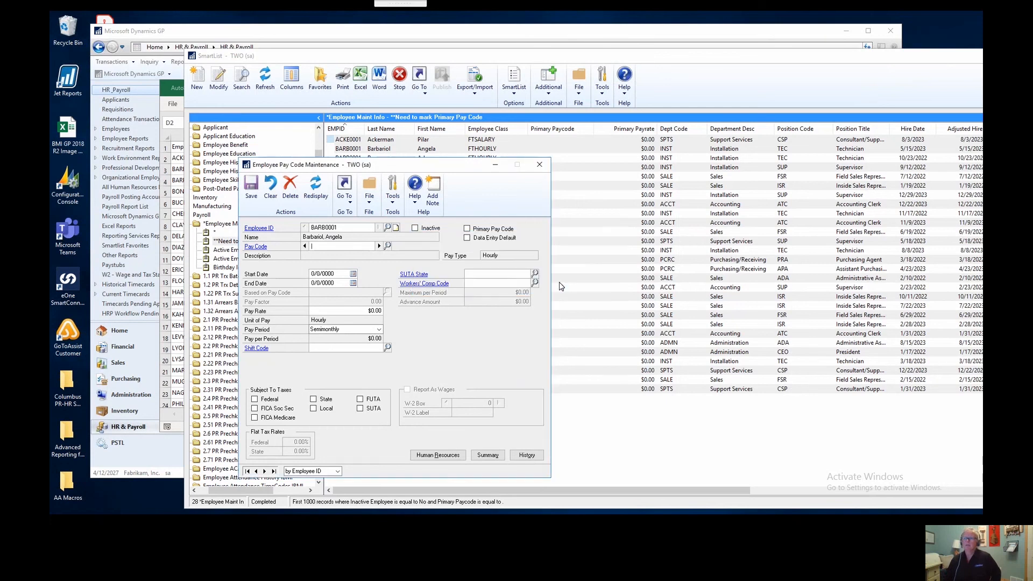
pyautogui.click(270, 195)
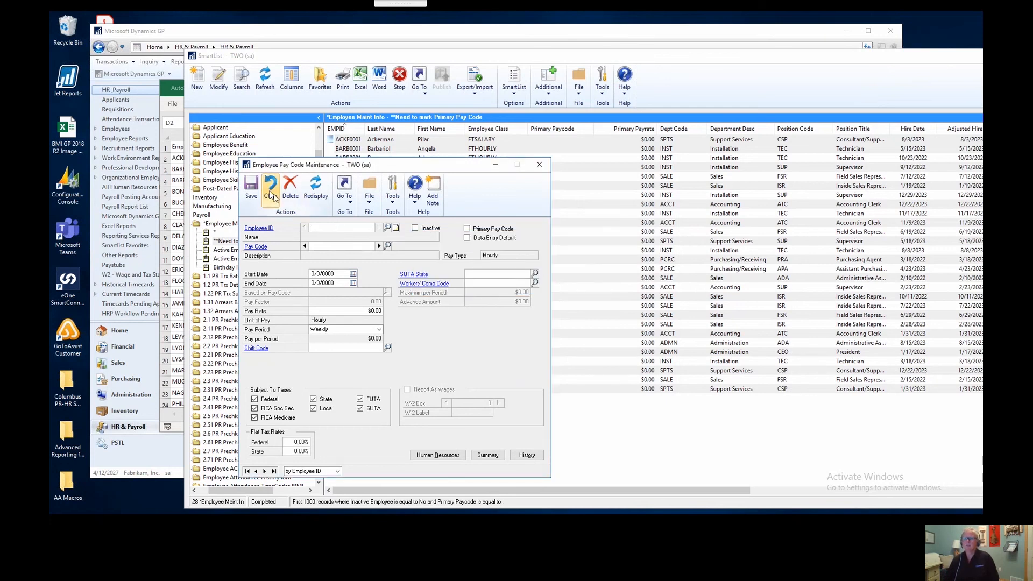
# - Stop recording the macro from Employee Pay Code Maintenance
pyautogui.click(393, 200)
pyautogui.moveTo(407, 237)
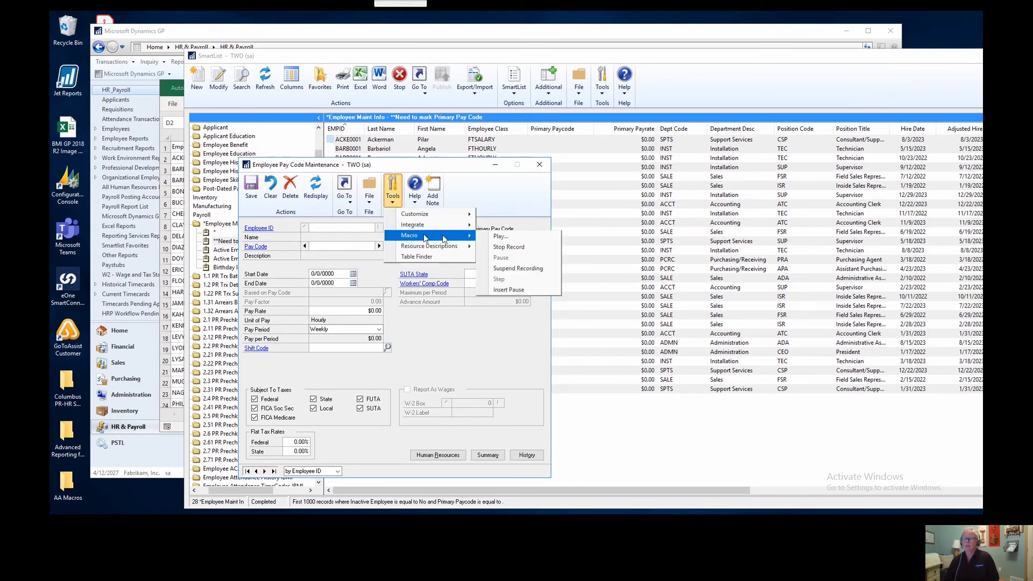
pyautogui.click(508, 249)
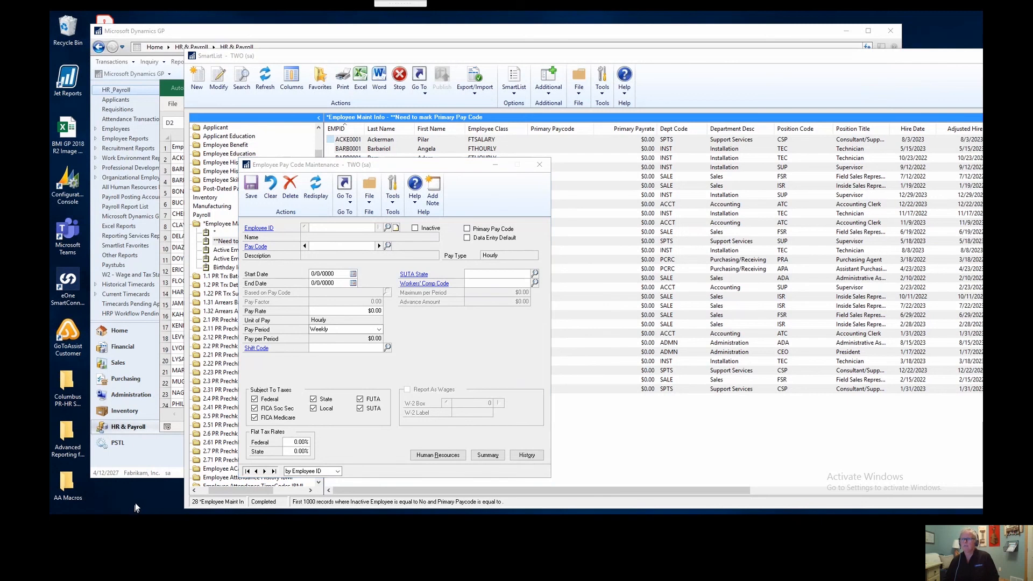
# - Switch to Word with Update Employee Class.mac and move its window fully into view
pyautogui.hotkey('alt', 'Tab')
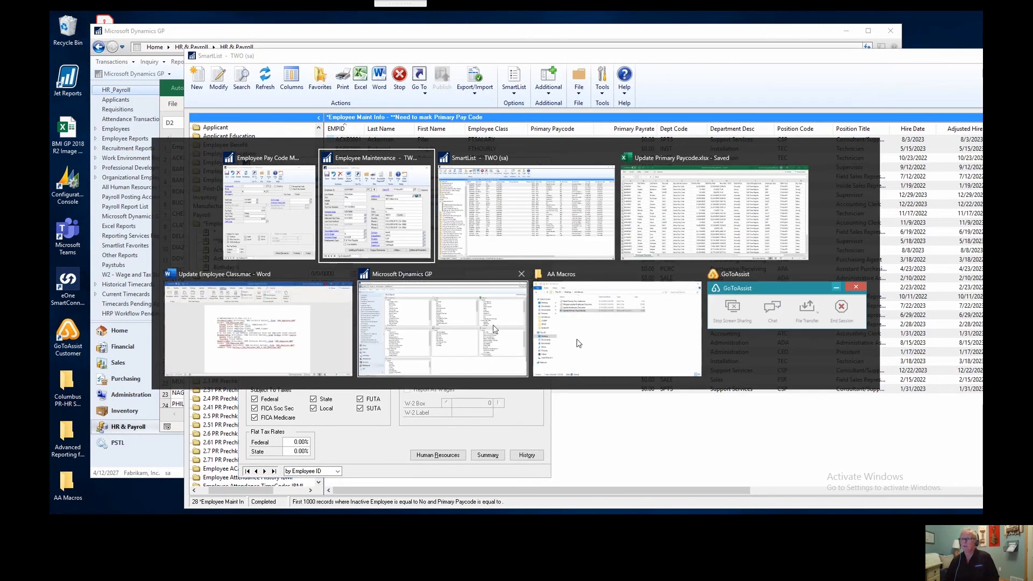
pyautogui.click(333, 345)
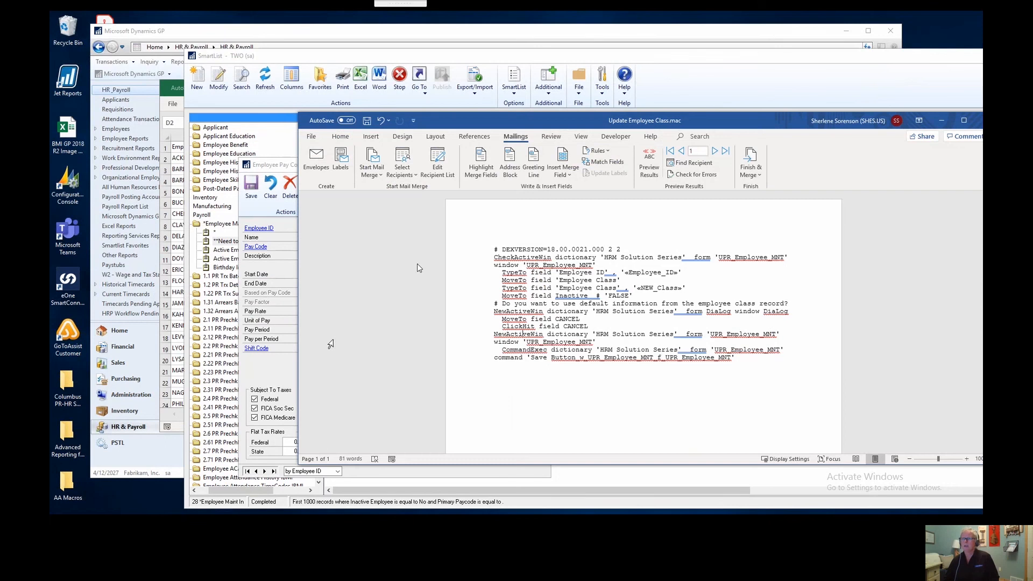
pyautogui.press('alt')
pyautogui.press('alt')
pyautogui.moveTo(506, 123); pyautogui.dragTo(429, 105)
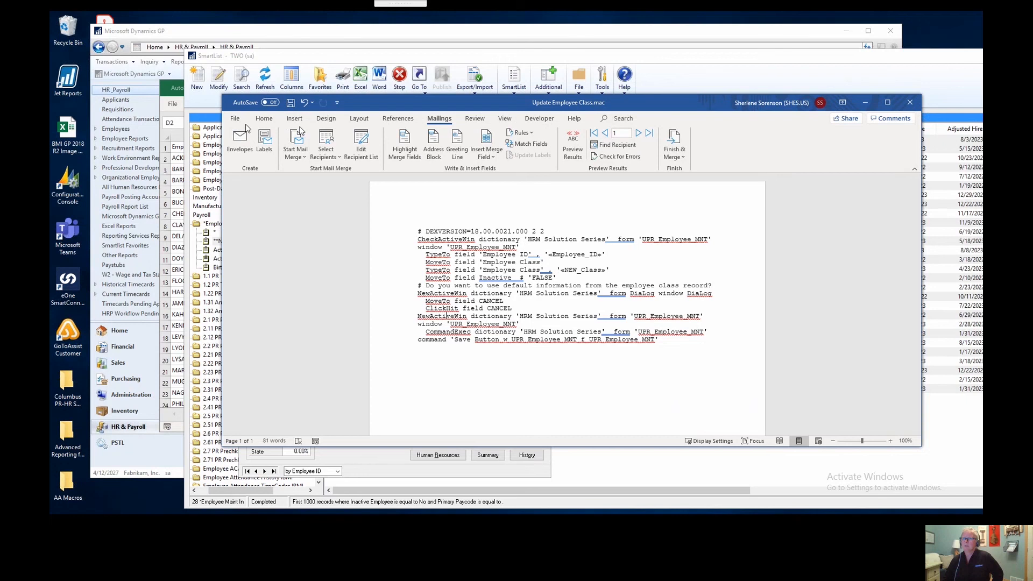
# - Open Mark Primary Pay Code.mac from the AA Macros folder, showing all file types, and reposition its window
pyautogui.click(234, 119)
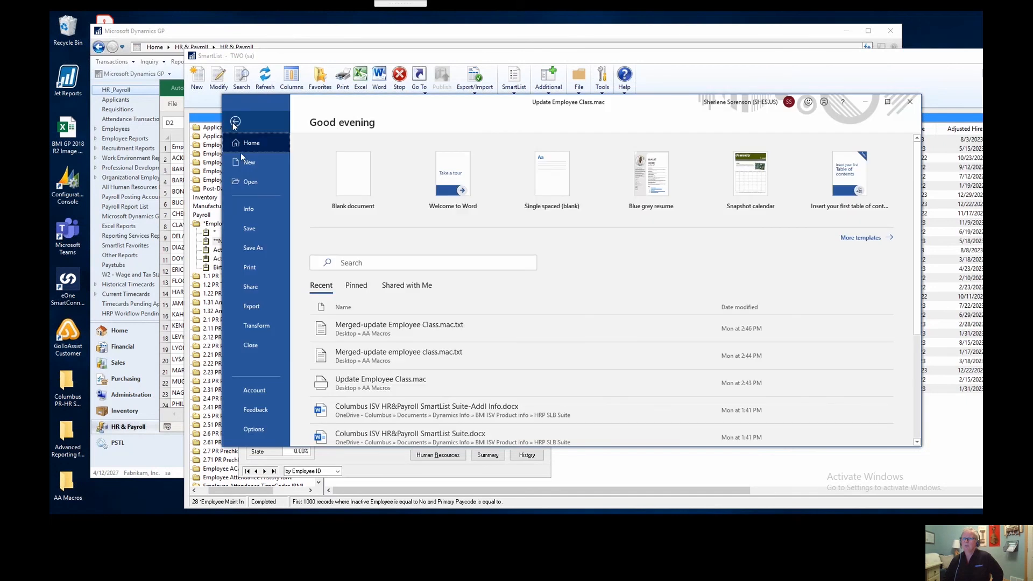
pyautogui.click(253, 183)
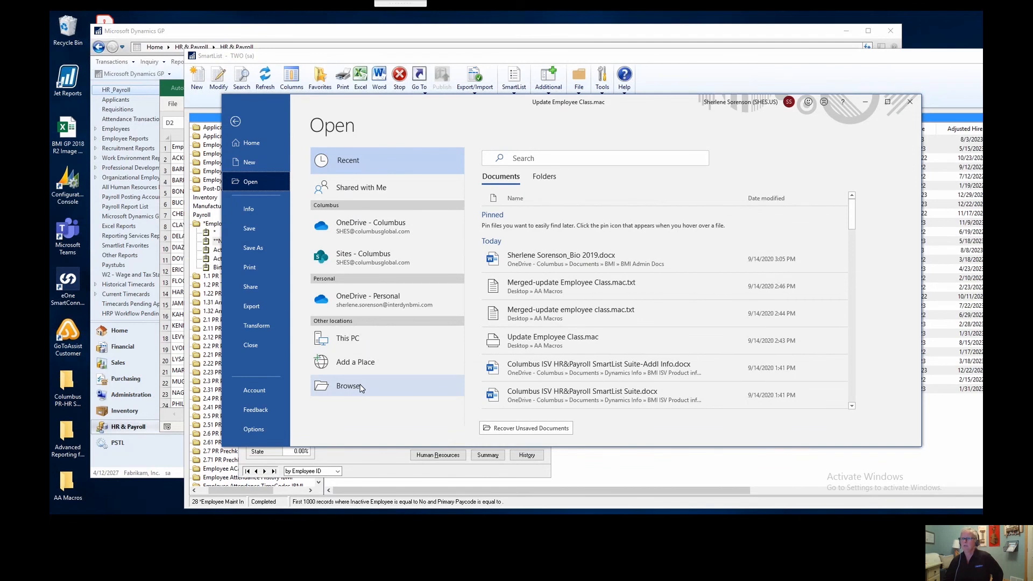
pyautogui.click(361, 387)
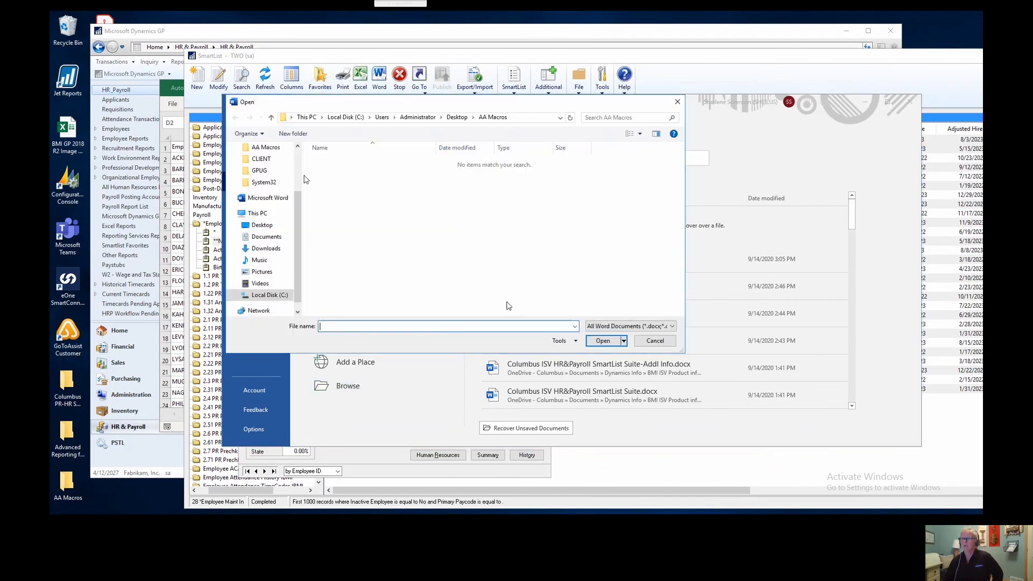
pyautogui.click(258, 148)
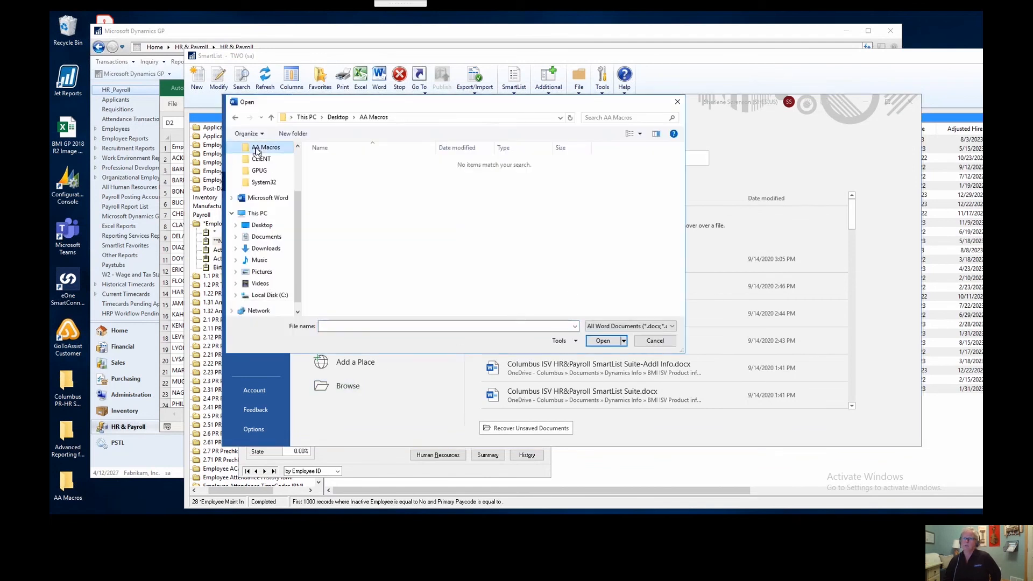
pyautogui.click(599, 328)
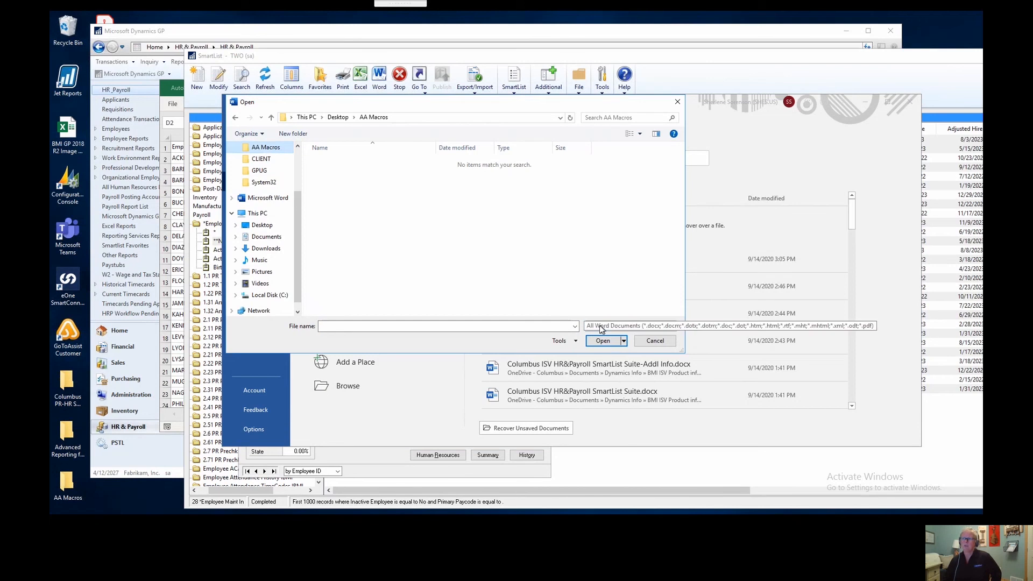
pyautogui.click(597, 337)
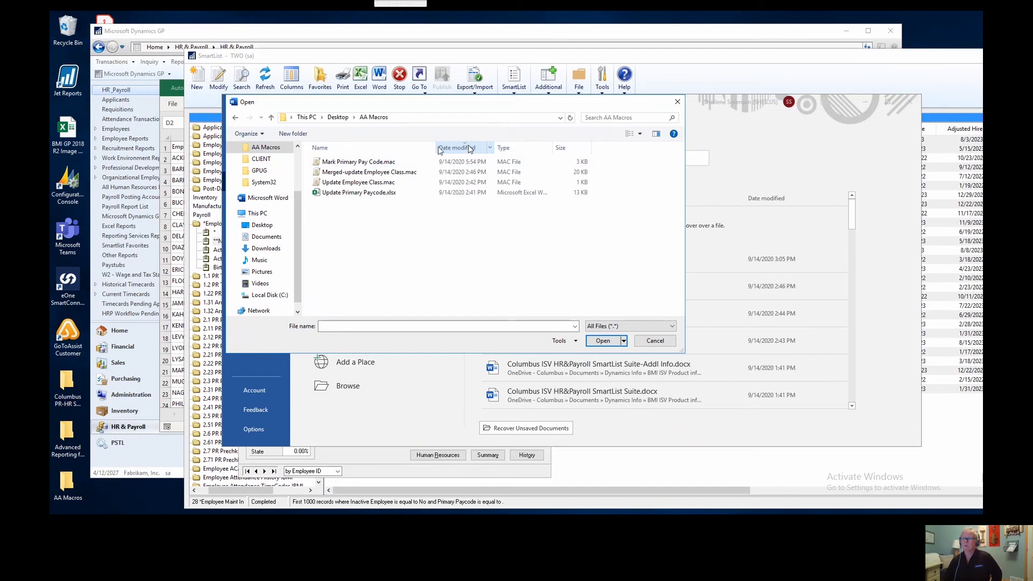
pyautogui.click(334, 162)
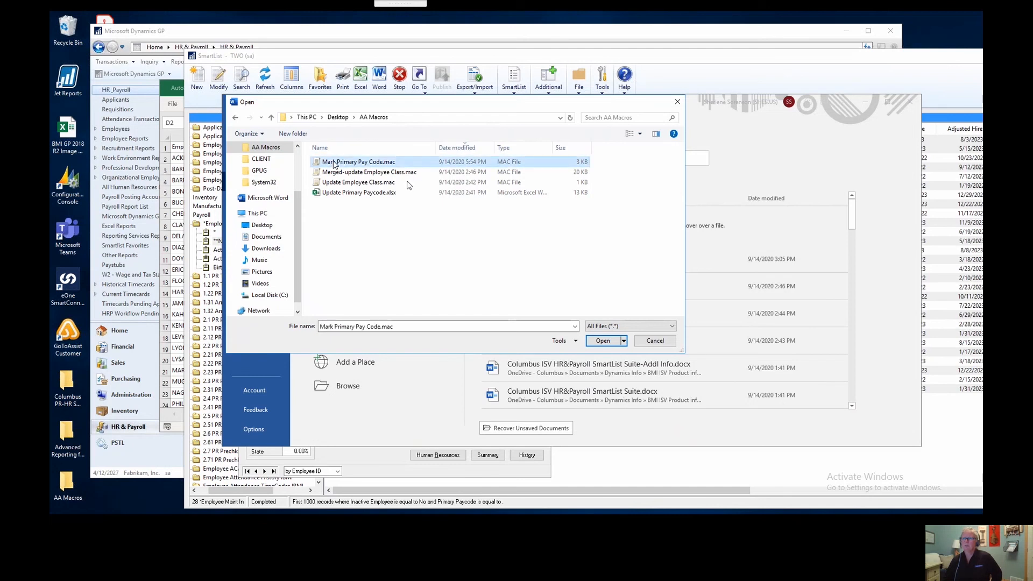
pyautogui.click(603, 341)
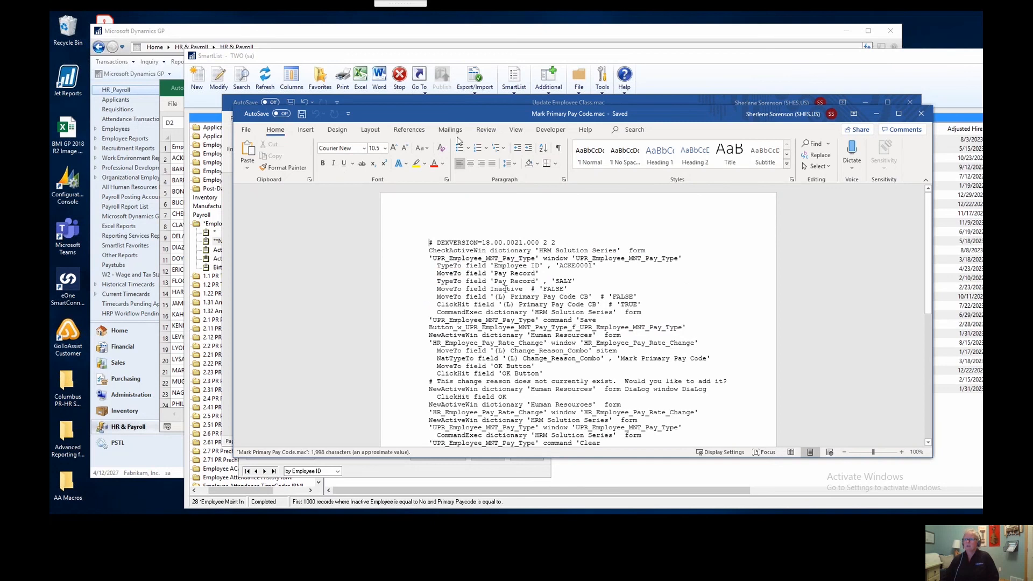
pyautogui.moveTo(441, 101); pyautogui.dragTo(410, 61)
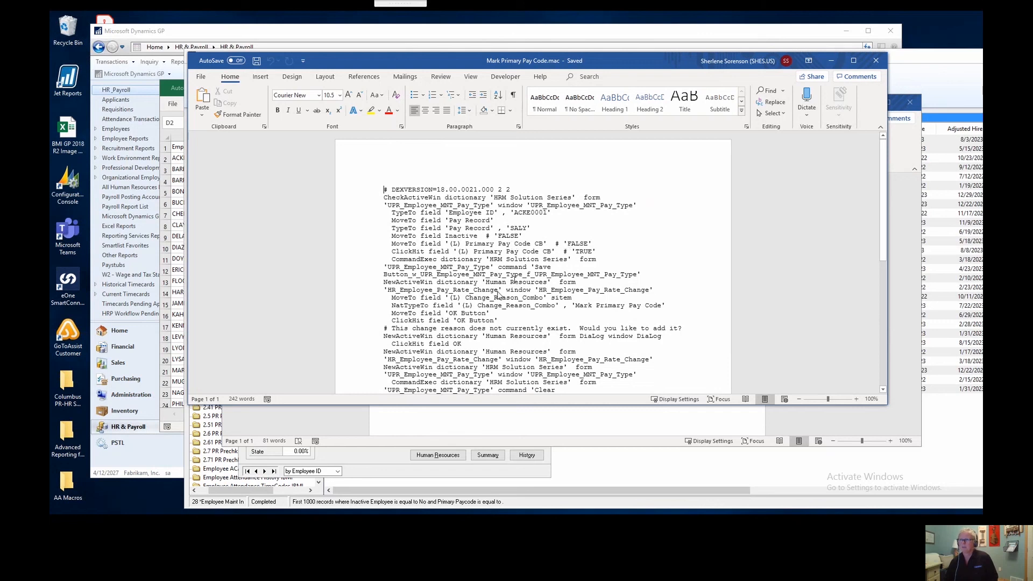
# - Delete the first employee's recorded block from the macro, keeping the header lines and the second employee's block
pyautogui.click(496, 345)
pyautogui.scroll(-2, 496, 344)
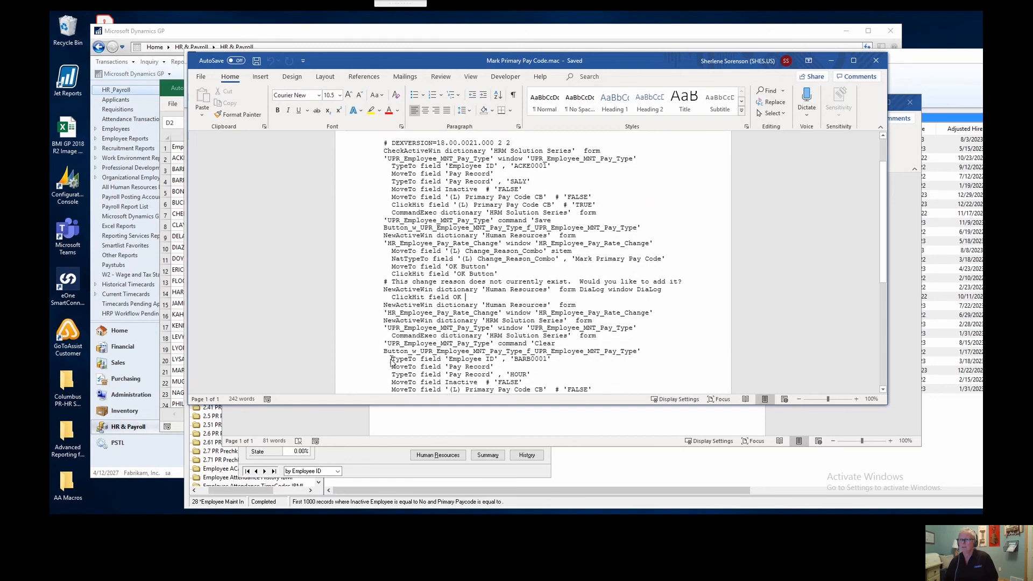
pyautogui.moveTo(391, 356); pyautogui.dragTo(384, 165)
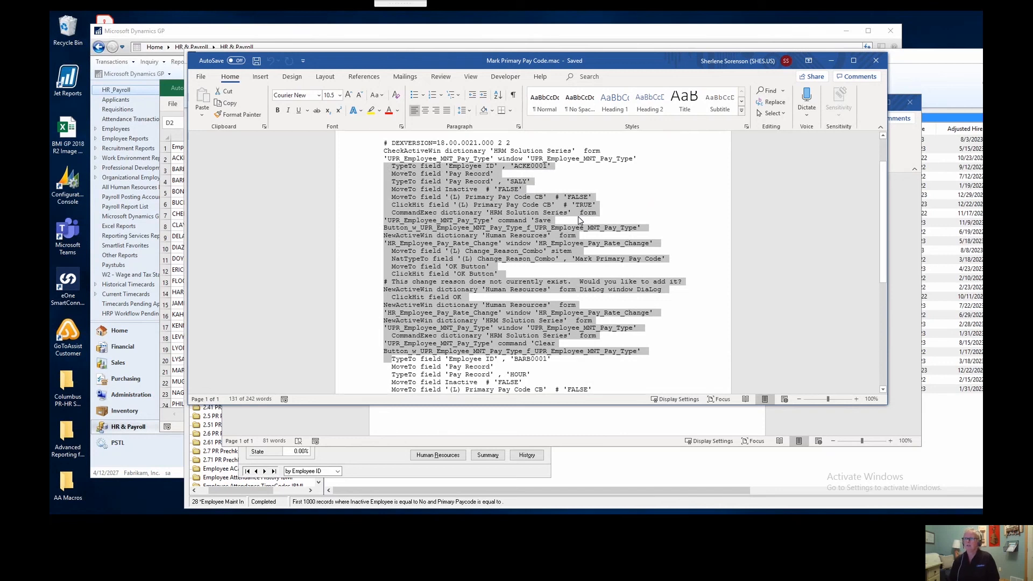
pyautogui.press('Delete')
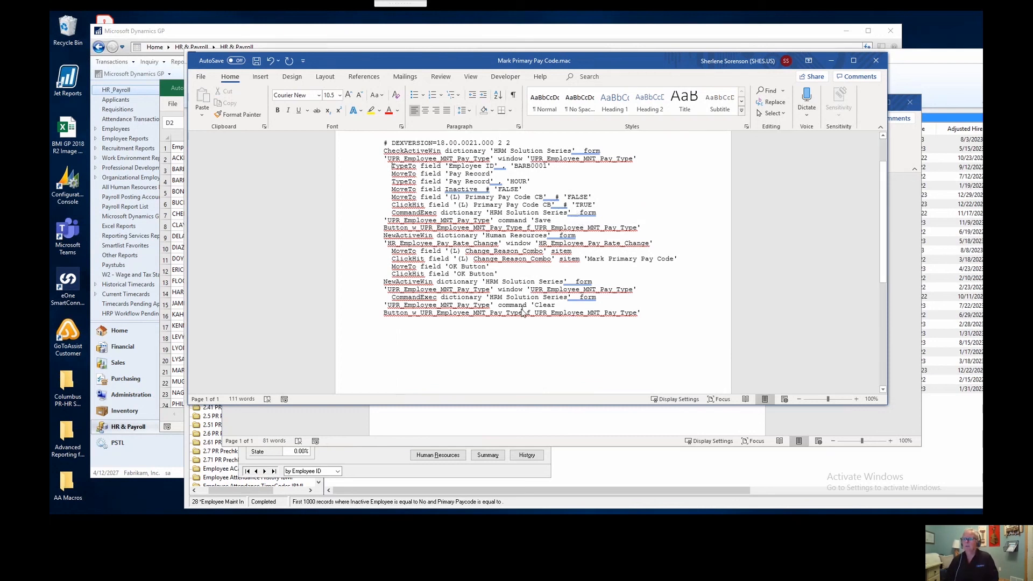
# - Turn off "Check spelling as you type" and "Mark grammar errors as you type" in Word's proofing options
pyautogui.click(200, 79)
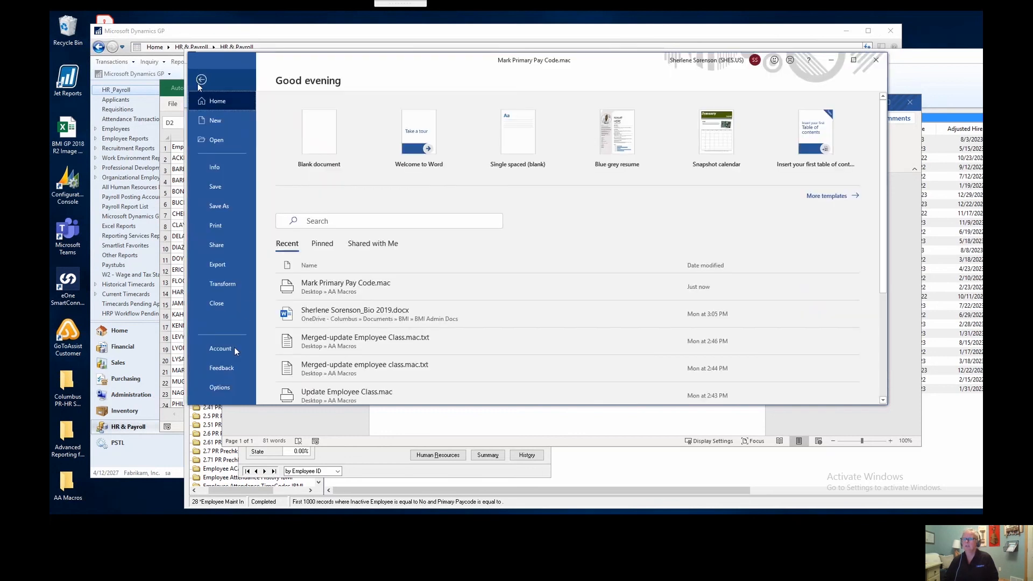
pyautogui.click(221, 388)
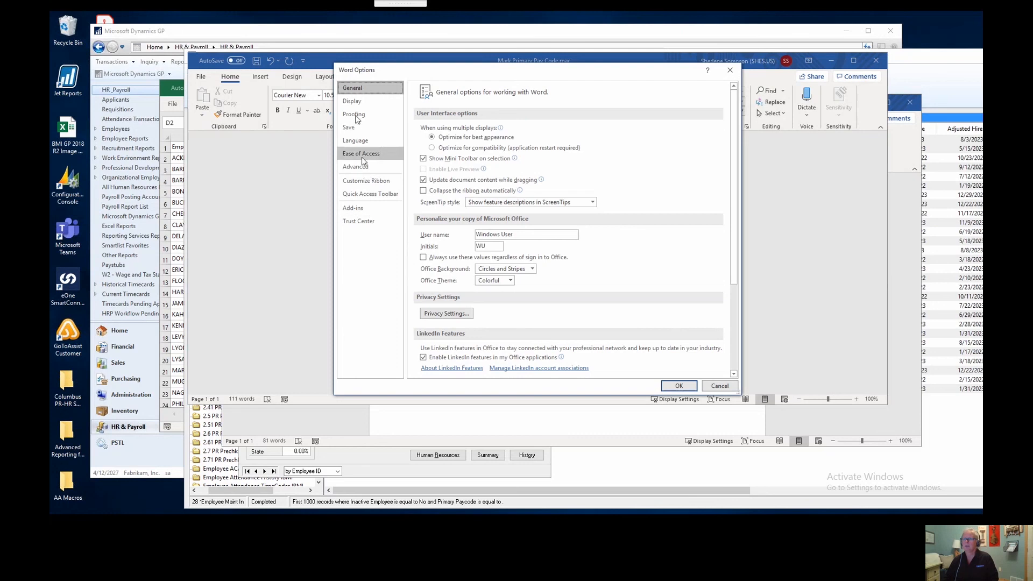
pyautogui.click(355, 115)
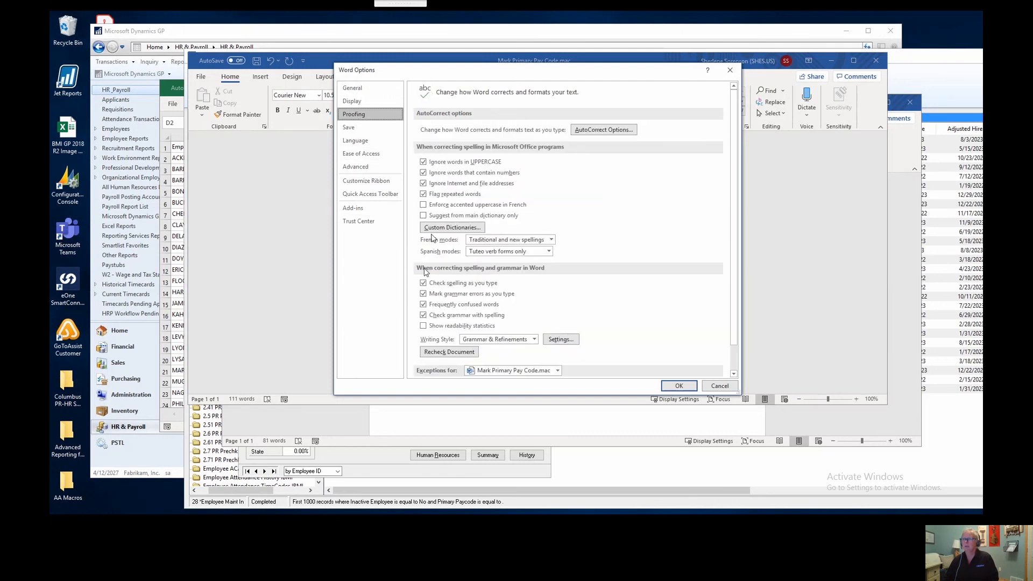
pyautogui.click(423, 284)
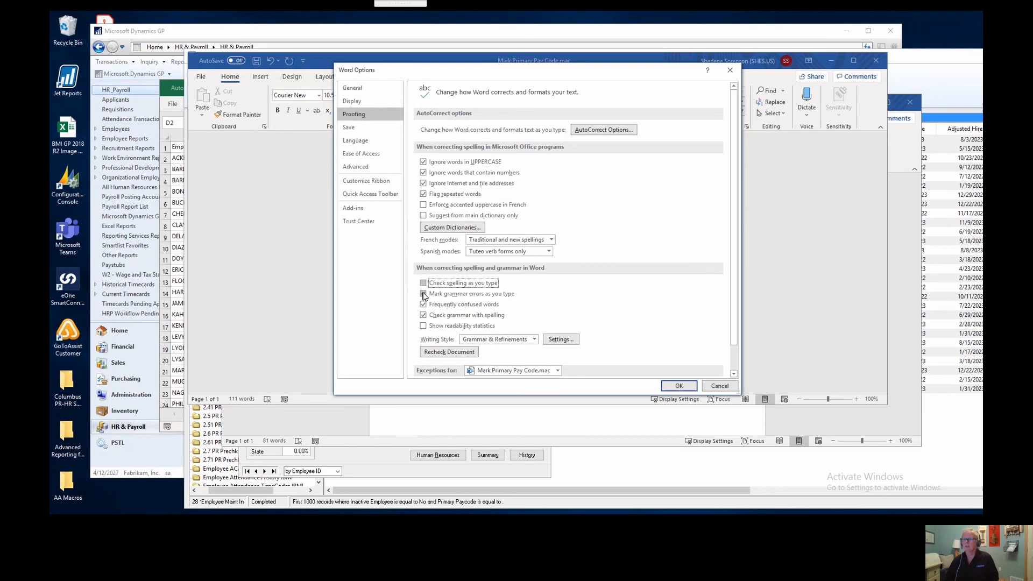
pyautogui.click(424, 295)
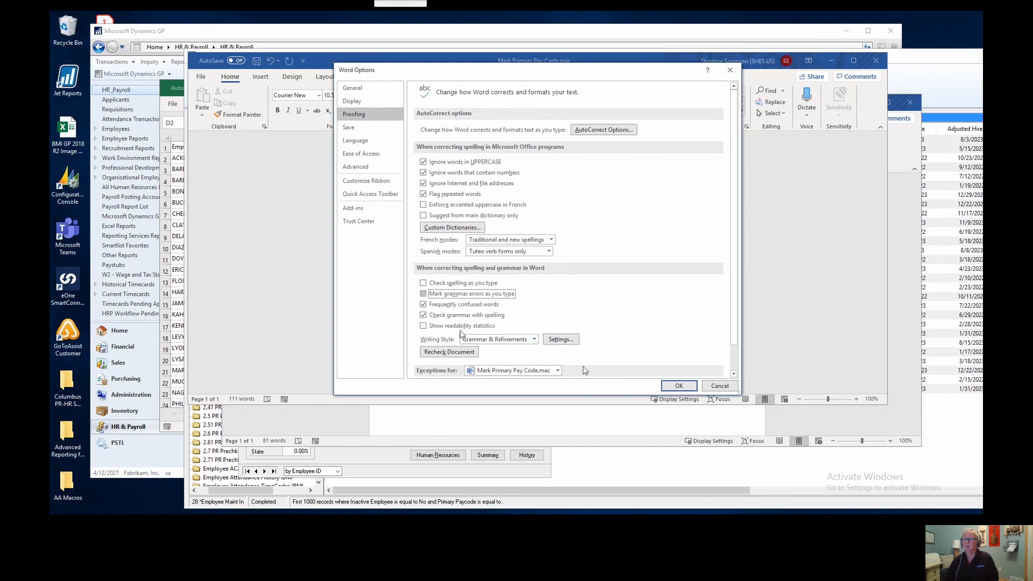
pyautogui.click(679, 386)
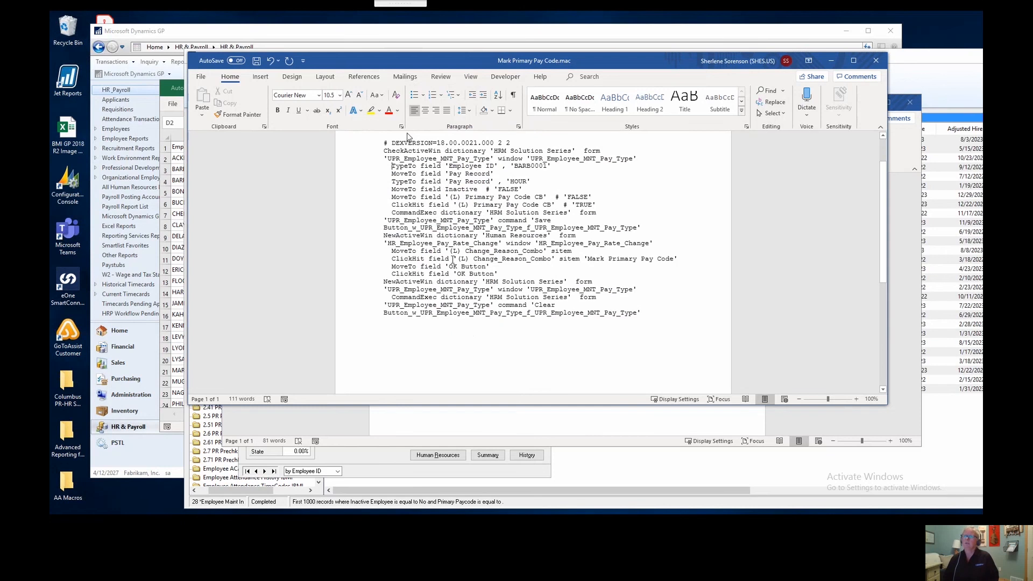
# - Attach Update Primary Paycode.xlsx from the desktop's AA Macros folder as the mail merge recipient list, using its Employee Paycodes sheet with column headers
pyautogui.click(403, 77)
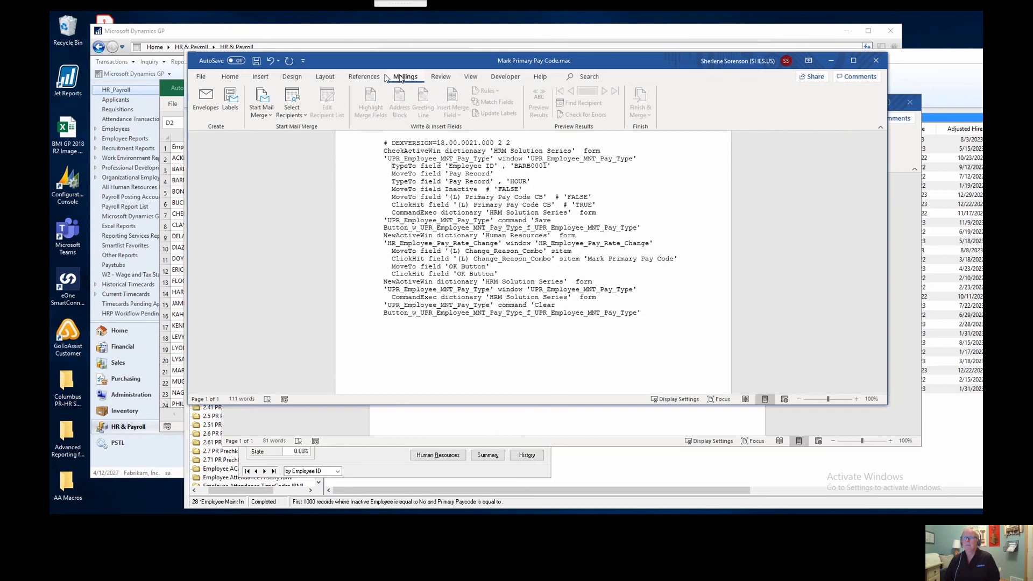
pyautogui.click(290, 113)
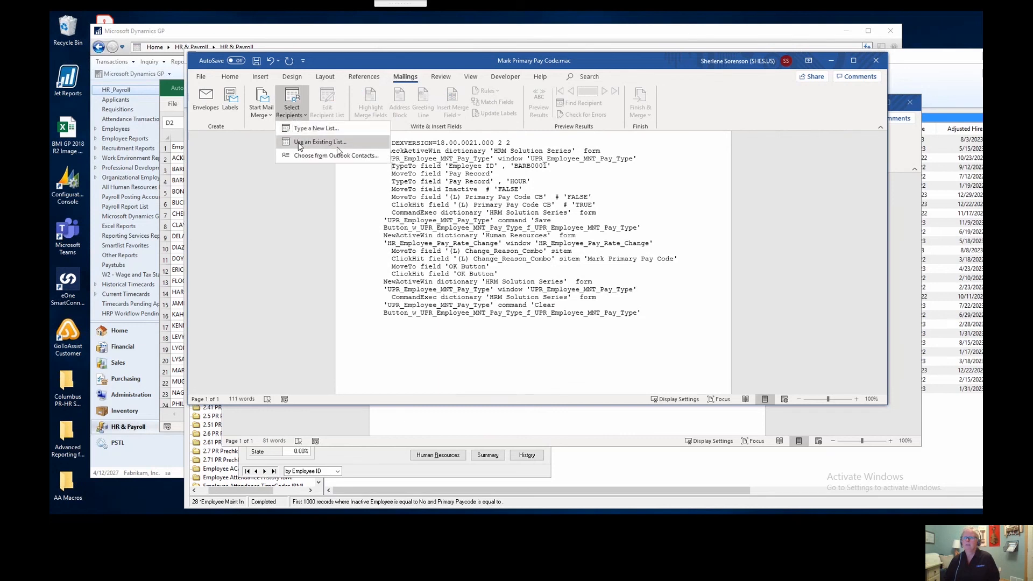
pyautogui.click(299, 142)
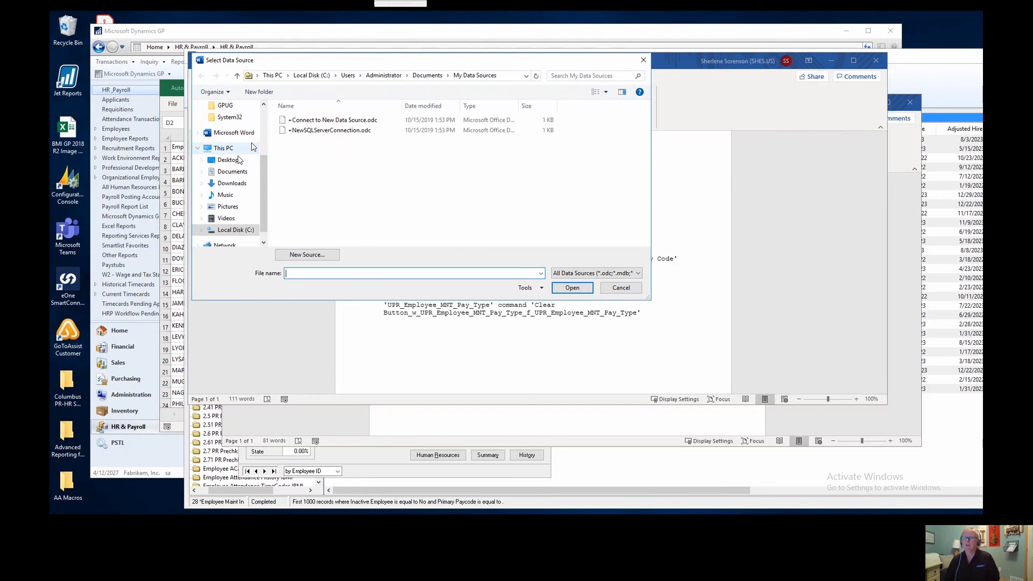
pyautogui.click(228, 159)
pyautogui.doubleClick(300, 121)
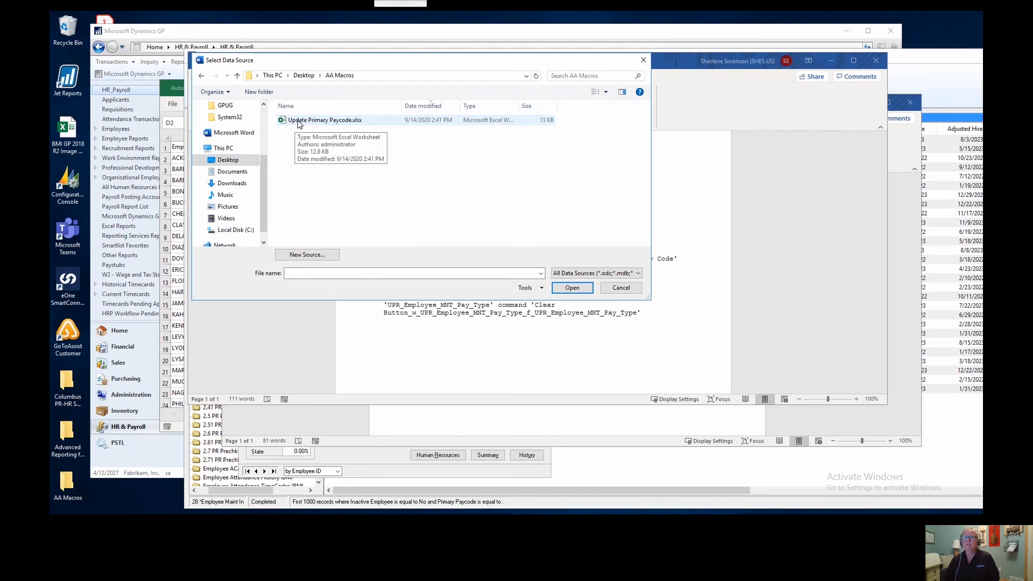
pyautogui.click(300, 122)
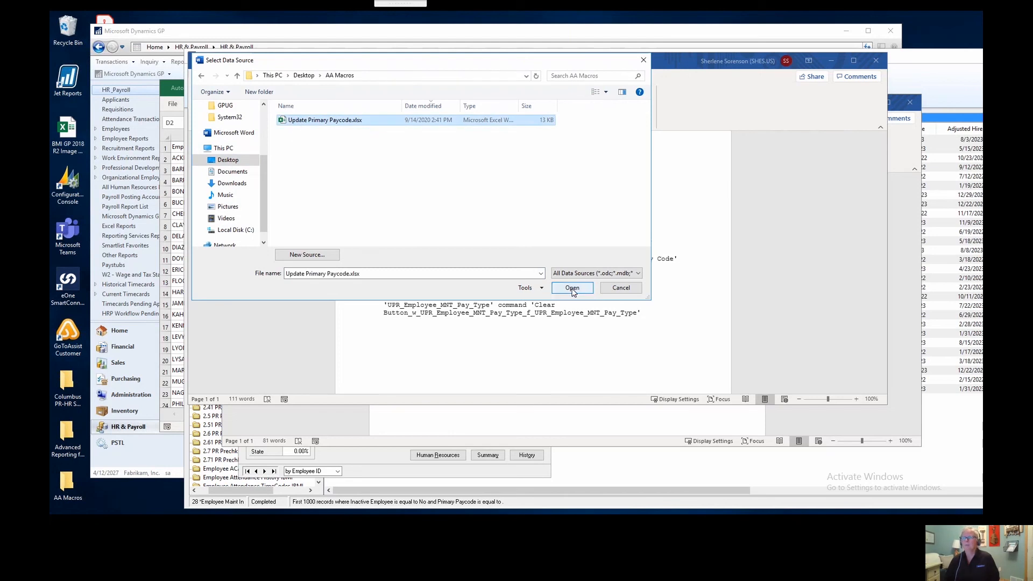
pyautogui.click(572, 289)
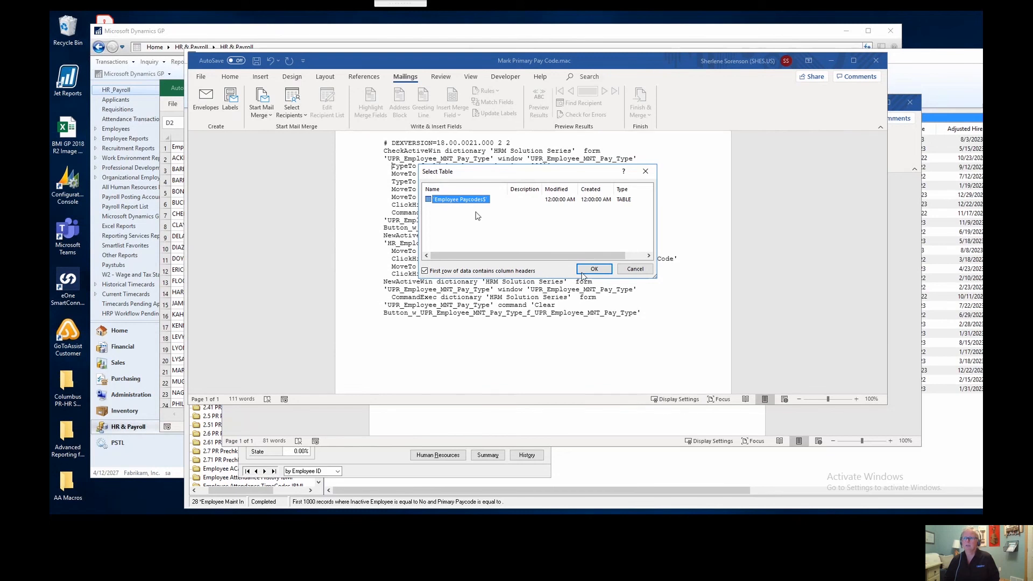
pyautogui.click(594, 271)
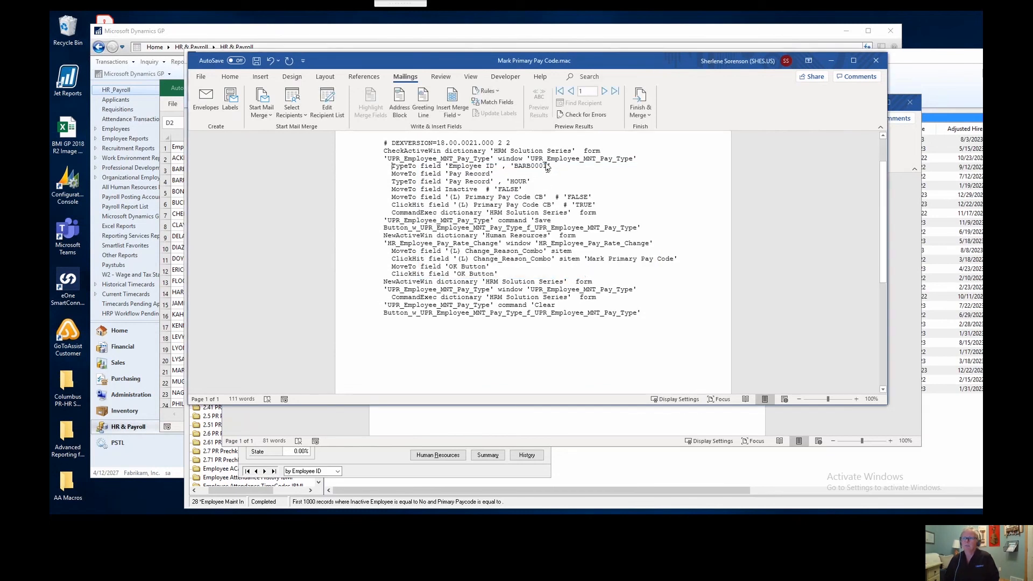
# - Replace the recorded employee ID with the Employee_ID merge field and the HOUR pay record value with the Paycode merge field
pyautogui.moveTo(547, 166); pyautogui.dragTo(515, 167)
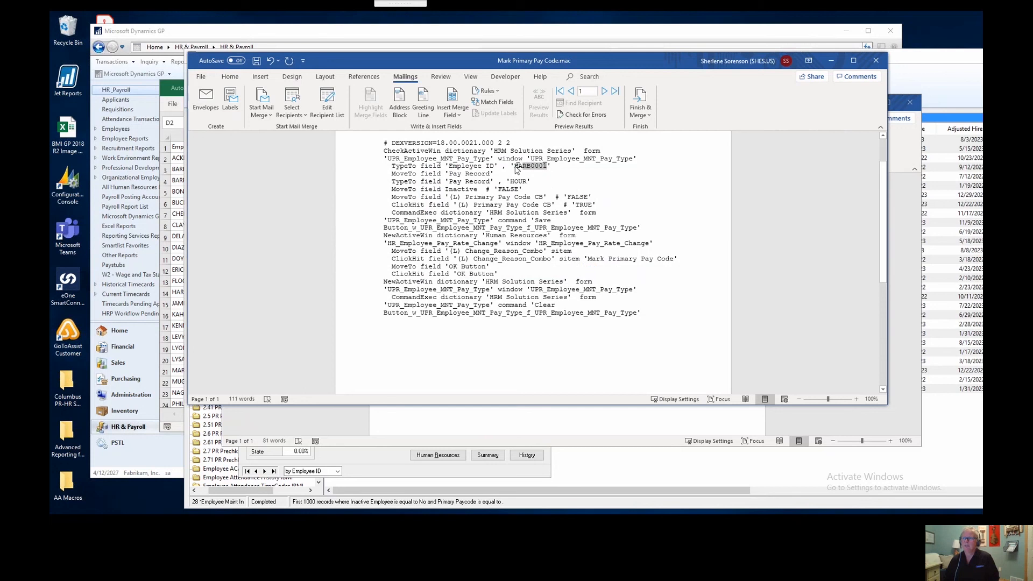
pyautogui.click(452, 115)
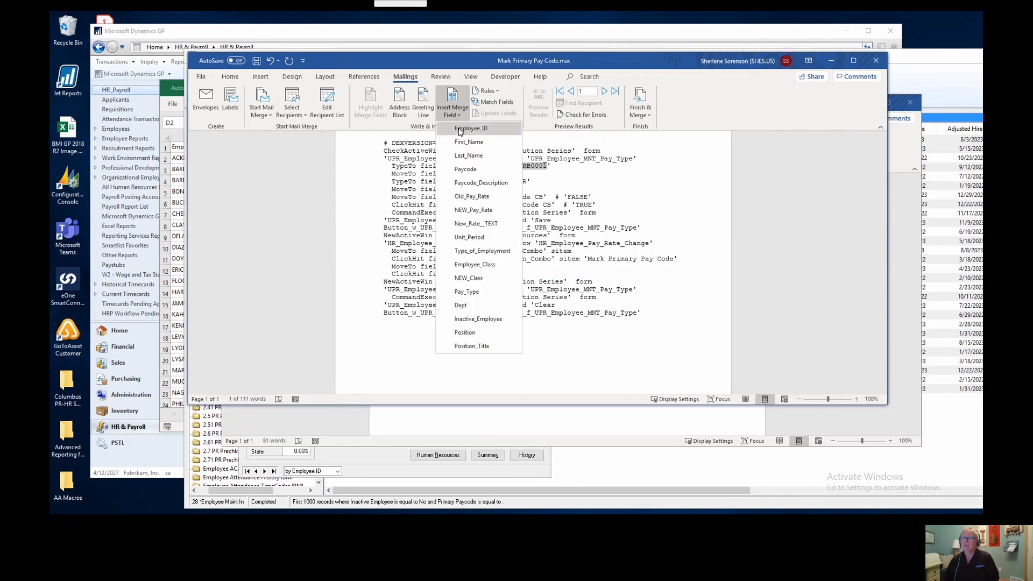
pyautogui.click(461, 130)
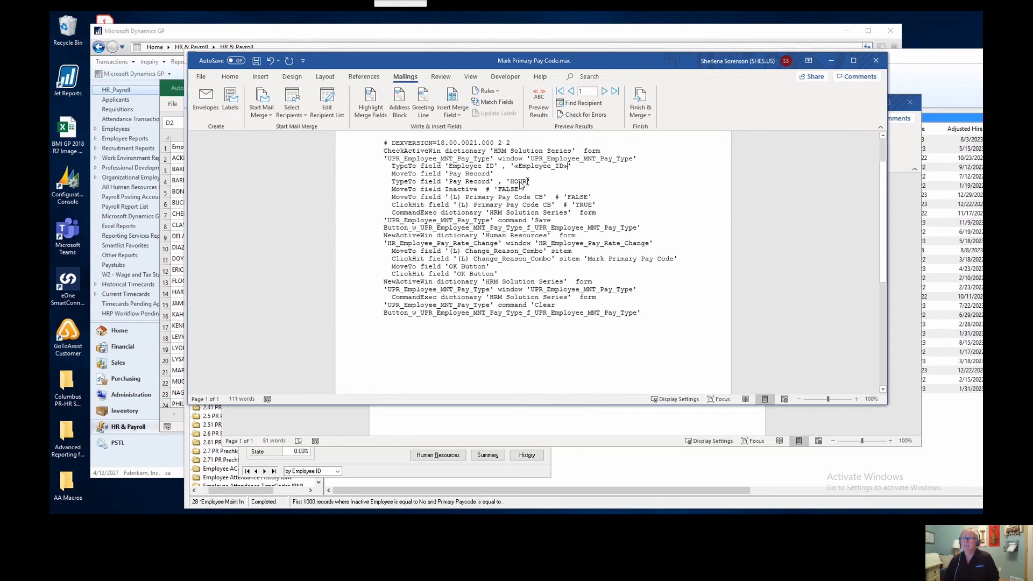
pyautogui.moveTo(528, 182); pyautogui.dragTo(511, 183)
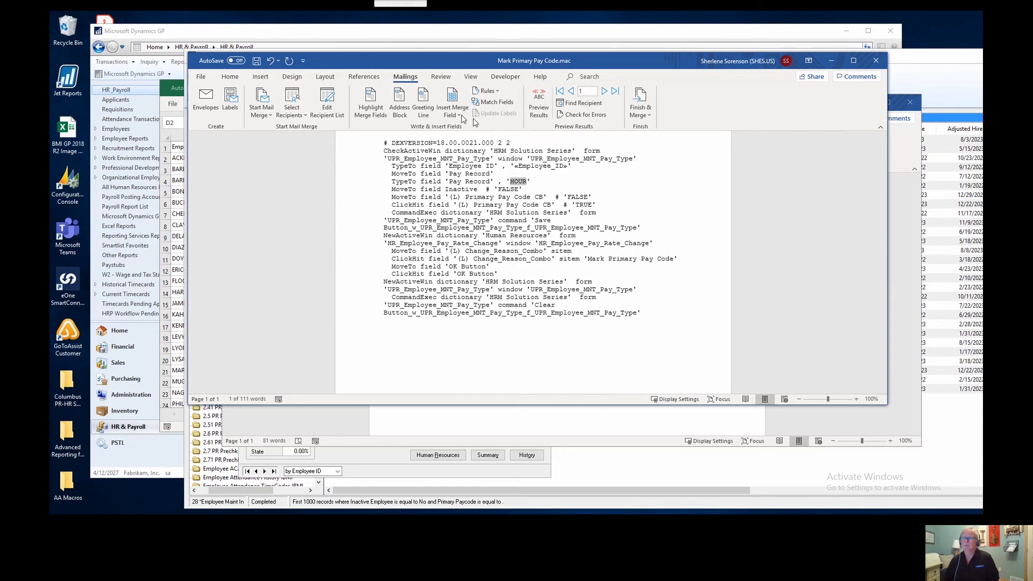
pyautogui.click(451, 116)
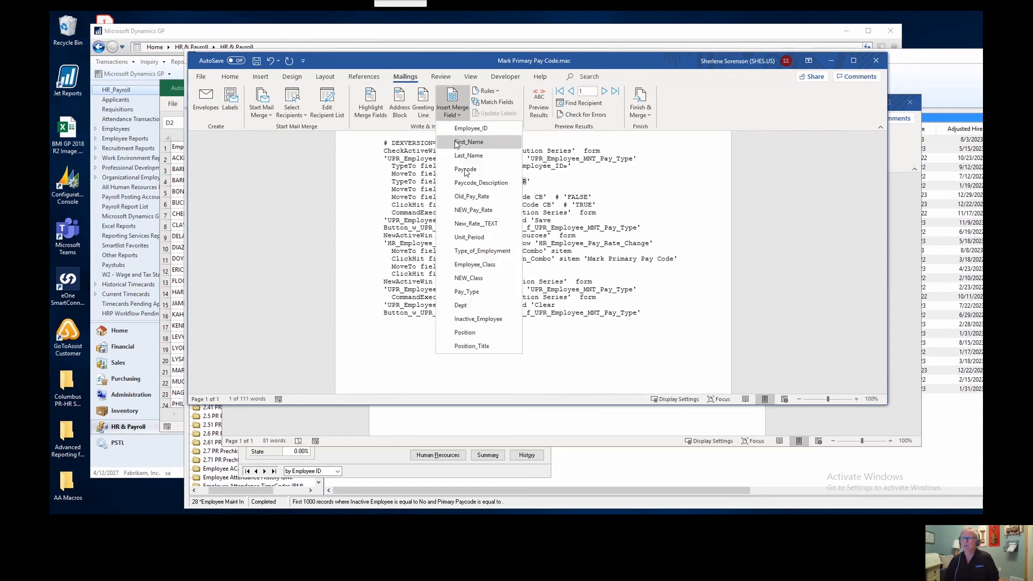
pyautogui.click(466, 170)
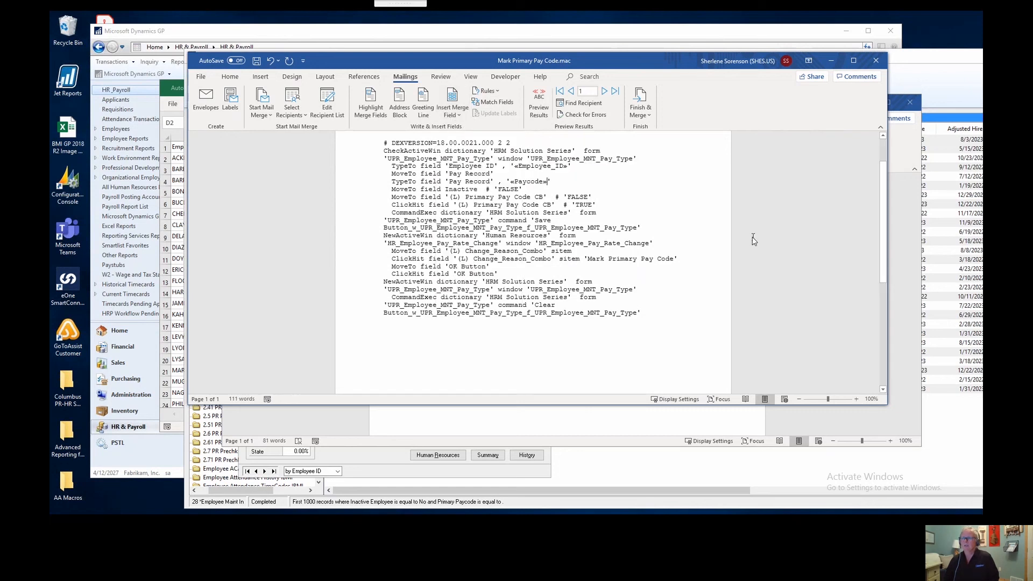
# - Merge the records from number 3 onward into a new document and check its first and last pages
pyautogui.click(642, 119)
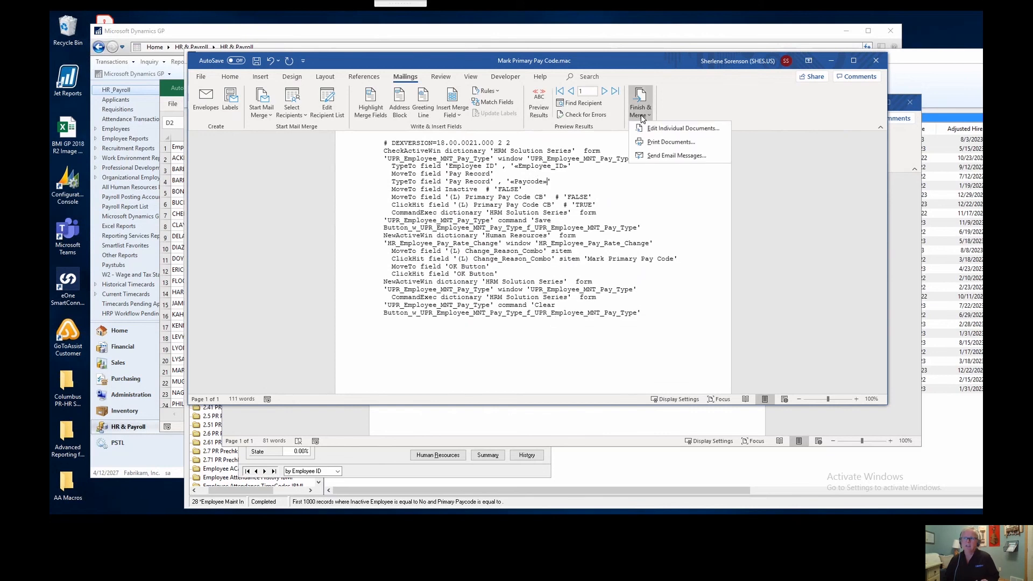
pyautogui.click(653, 129)
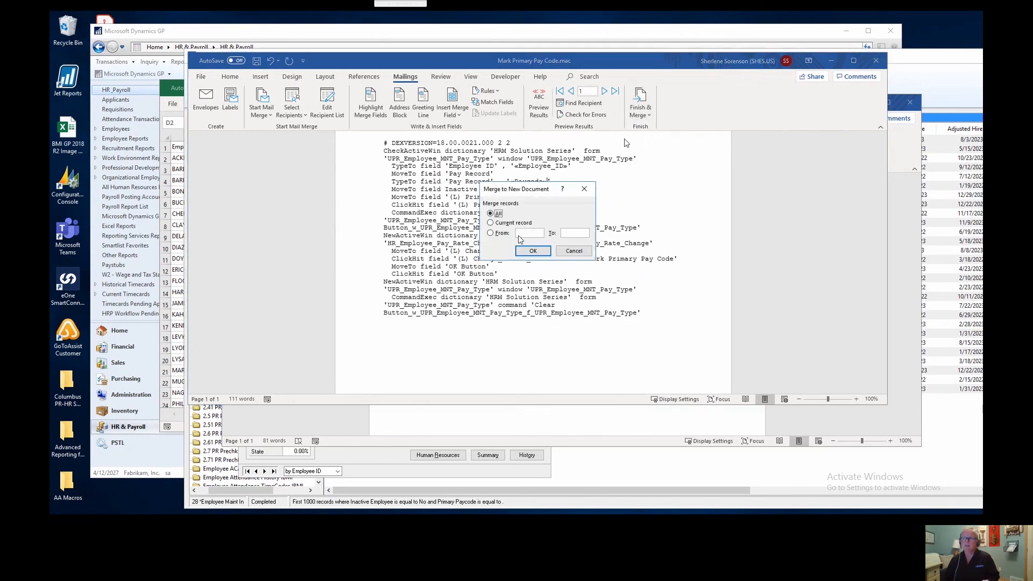
pyautogui.click(494, 233)
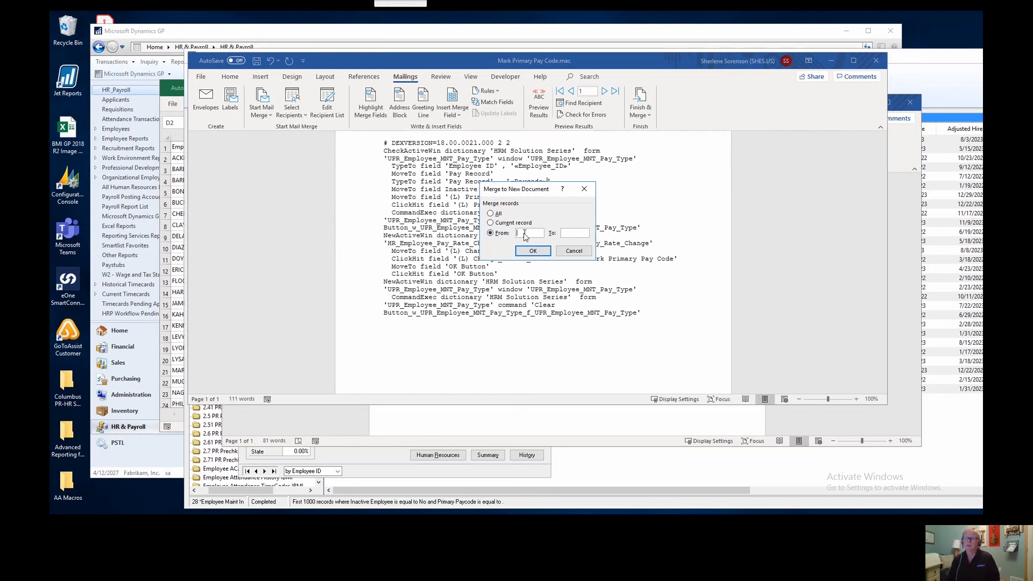
pyautogui.write('3')
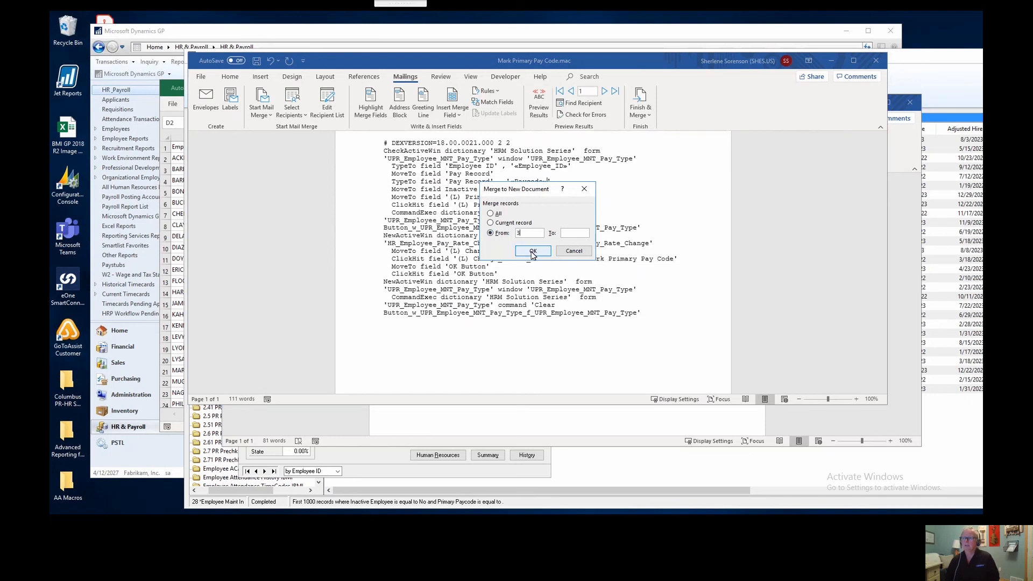
pyautogui.click(532, 251)
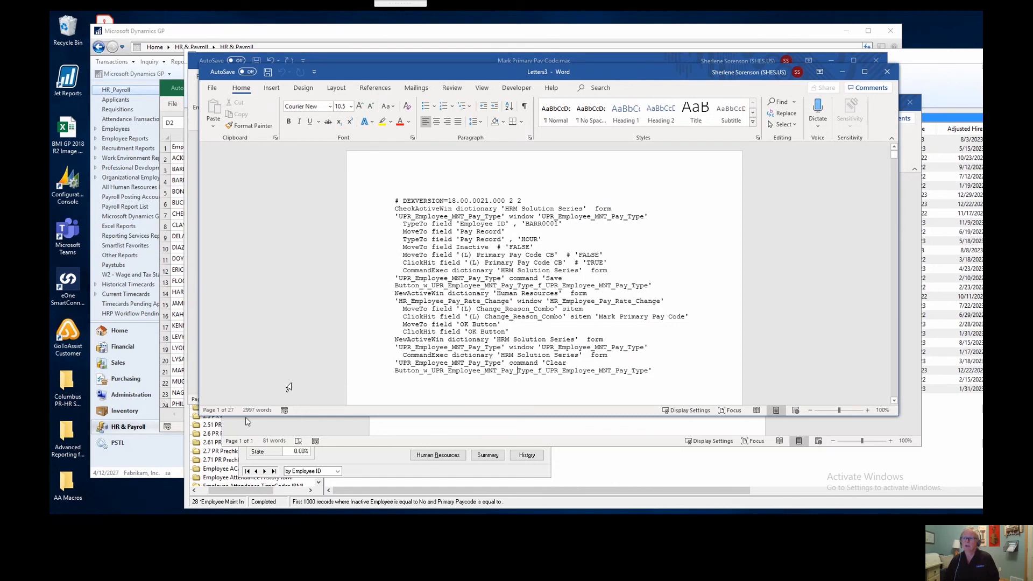
pyautogui.scroll(-6, 482, 333)
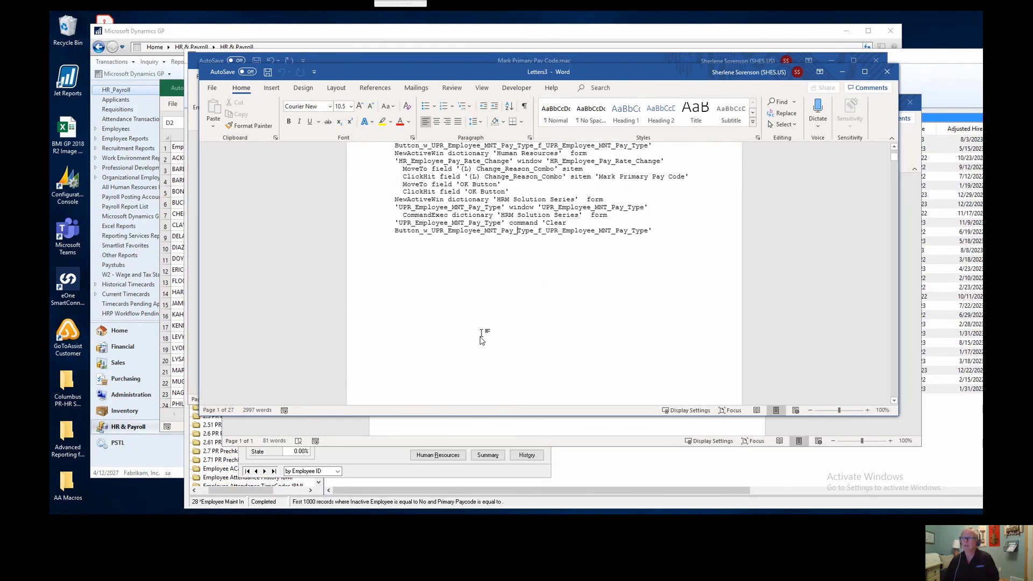
pyautogui.scroll(-3, 482, 338)
pyautogui.moveTo(894, 161); pyautogui.dragTo(899, 397)
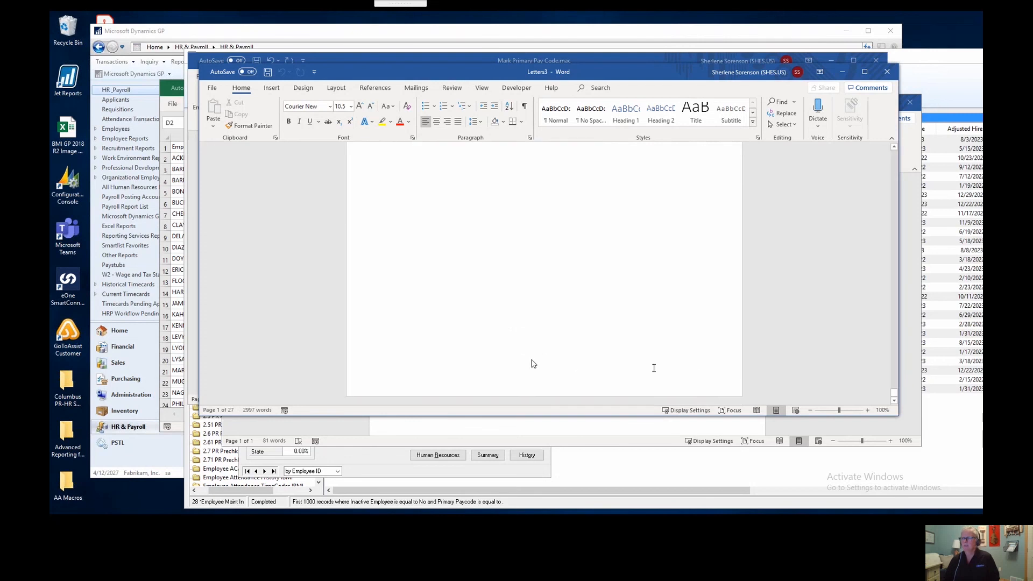
pyautogui.scroll(5, 532, 360)
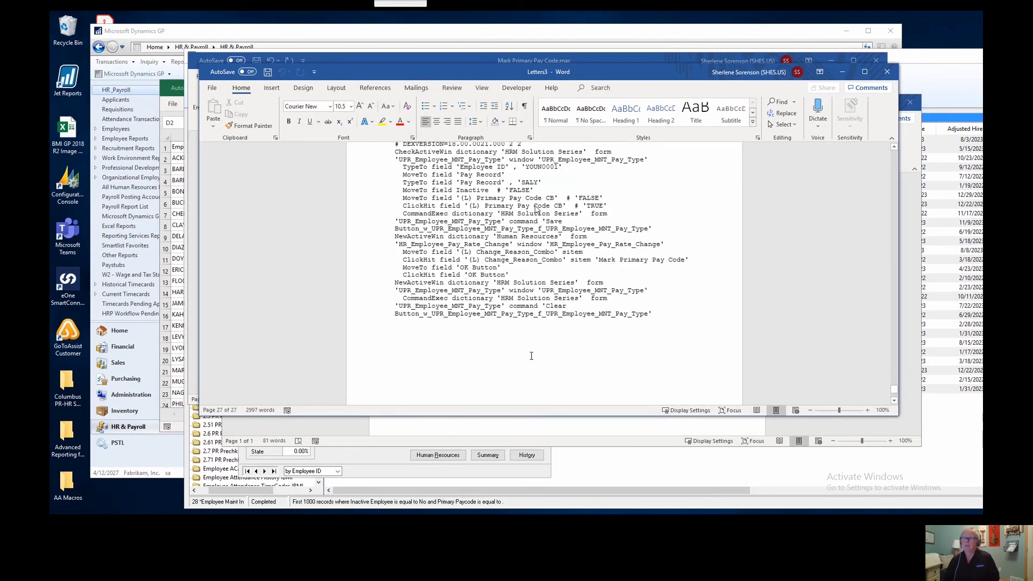
pyautogui.click(544, 182)
# - Save the merged document in the AA Macros folder as plain text named Merged-Mark Primary Pay Code.mac, with Windows (Default) encoding
pyautogui.click(212, 88)
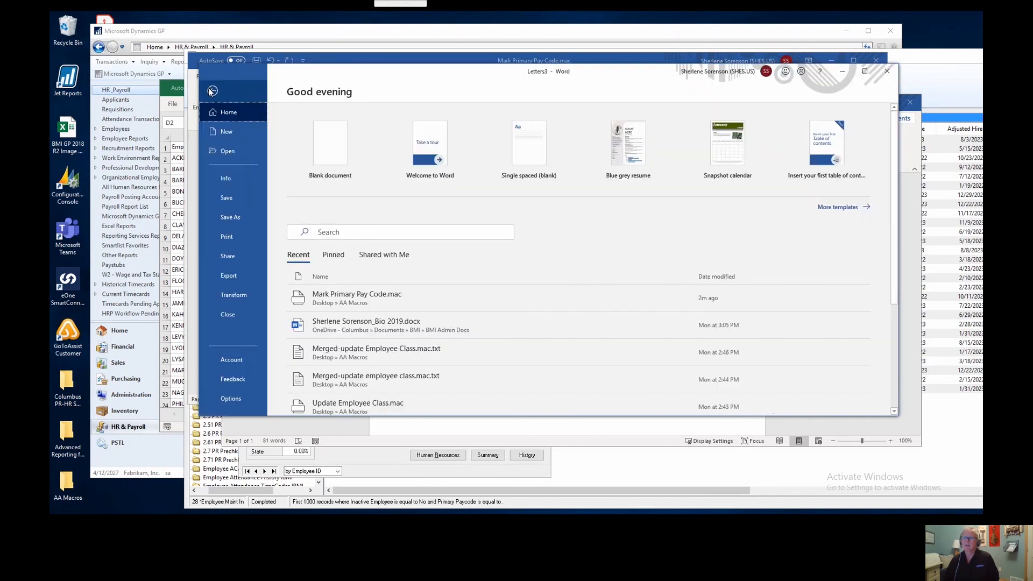
pyautogui.click(235, 218)
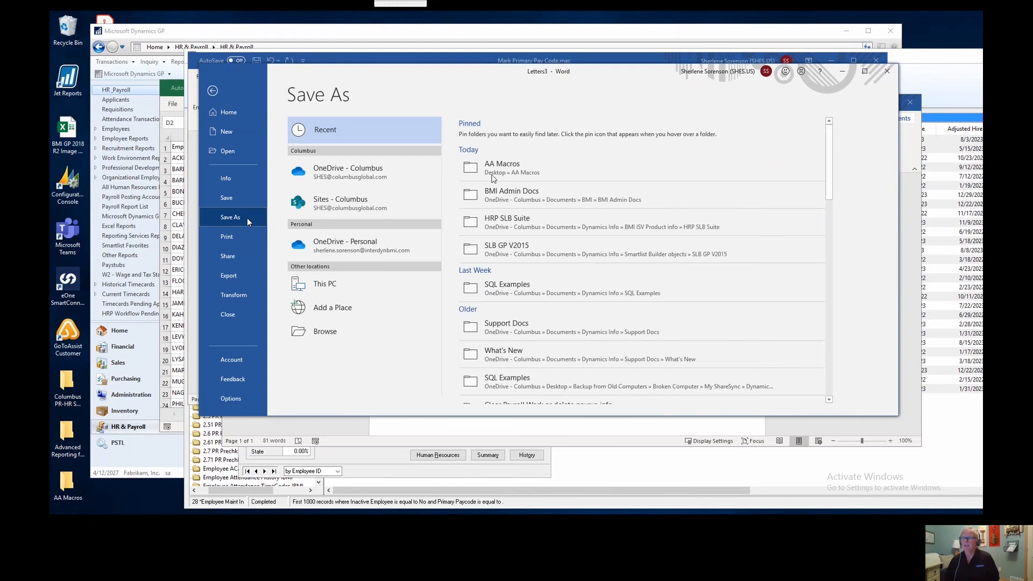
pyautogui.click(493, 164)
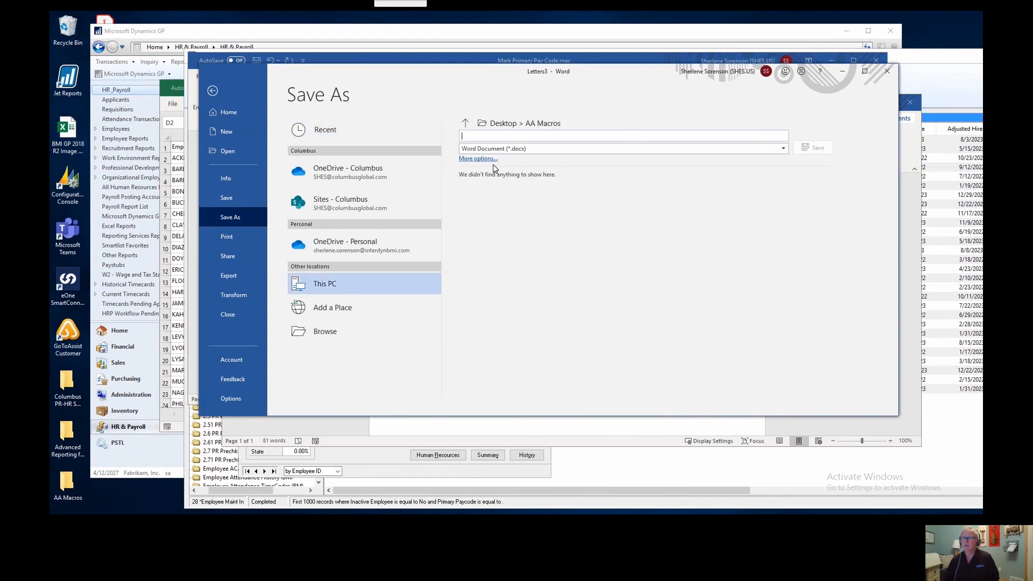
pyautogui.click(521, 151)
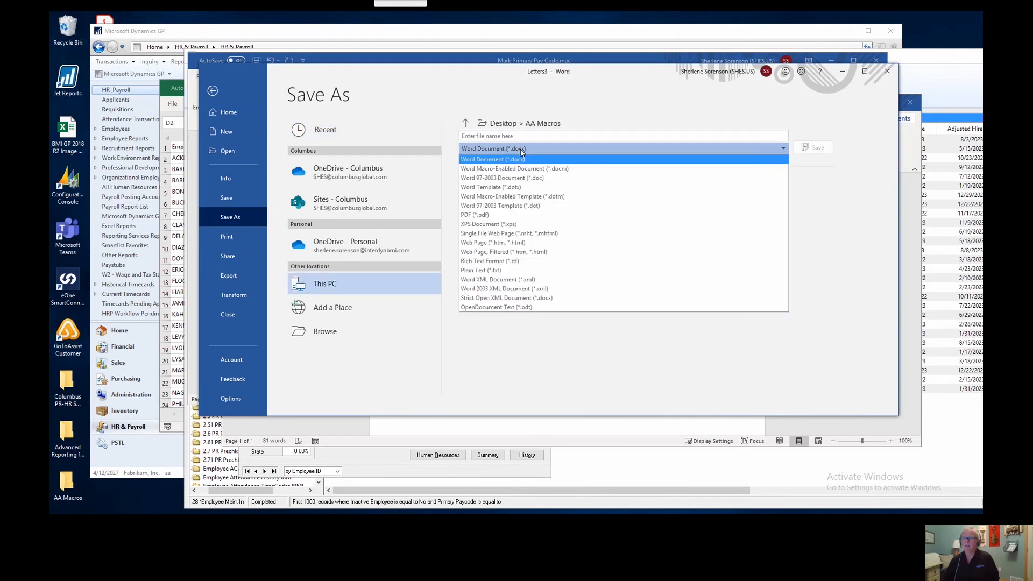
pyautogui.click(491, 270)
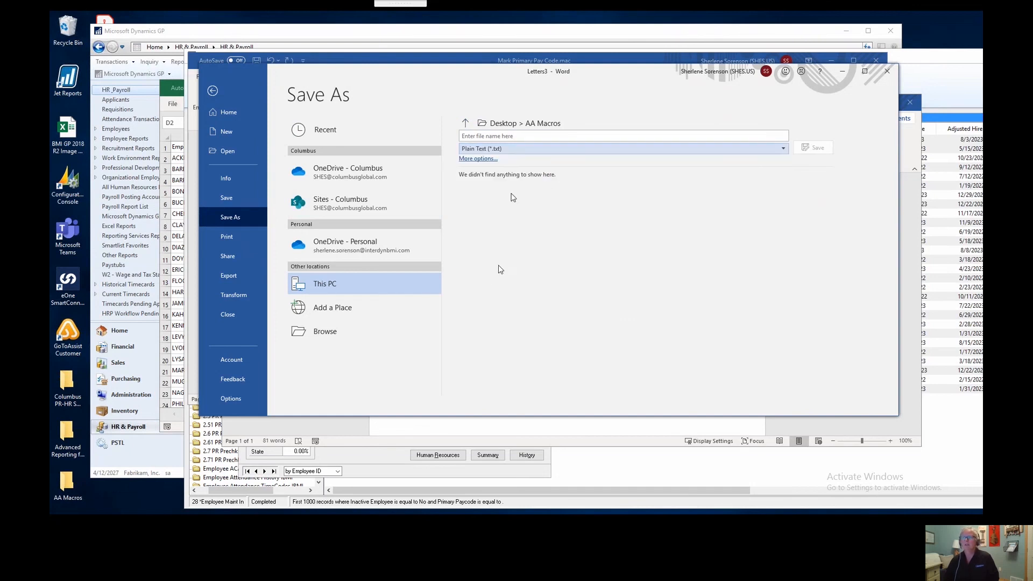
pyautogui.click(506, 137)
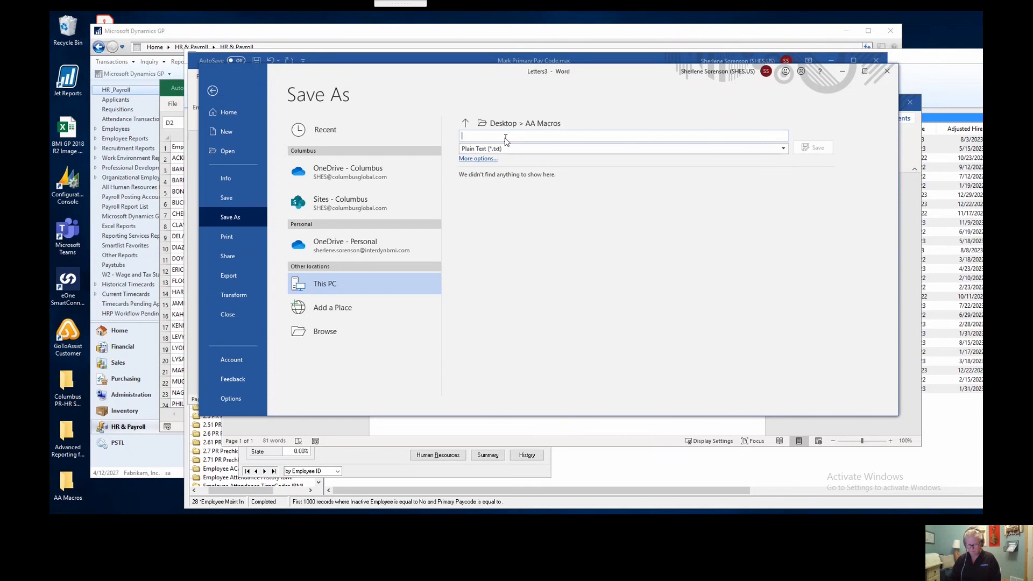
pyautogui.write('Merged-')
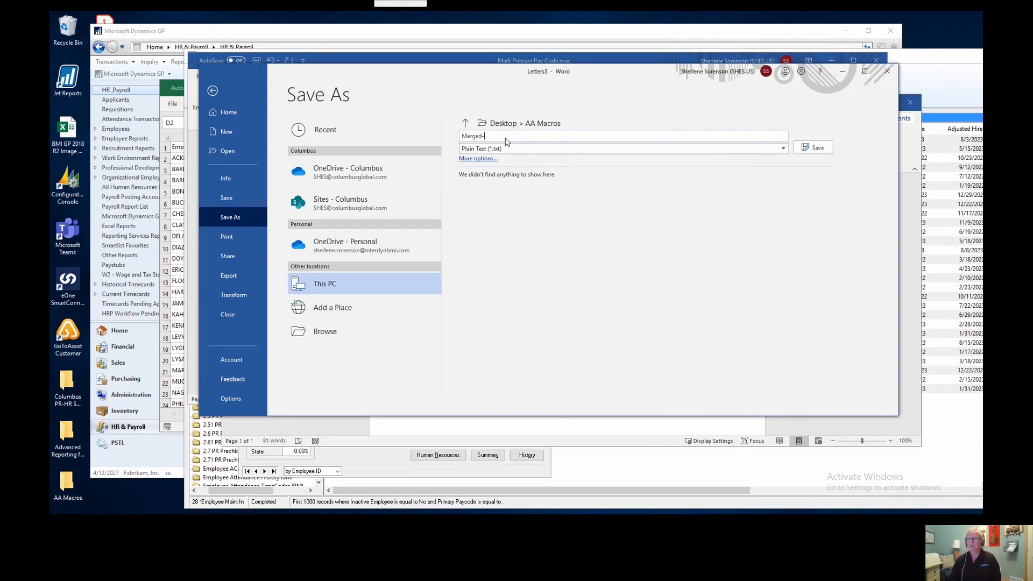
pyautogui.write('Mark Primary Pay Co')
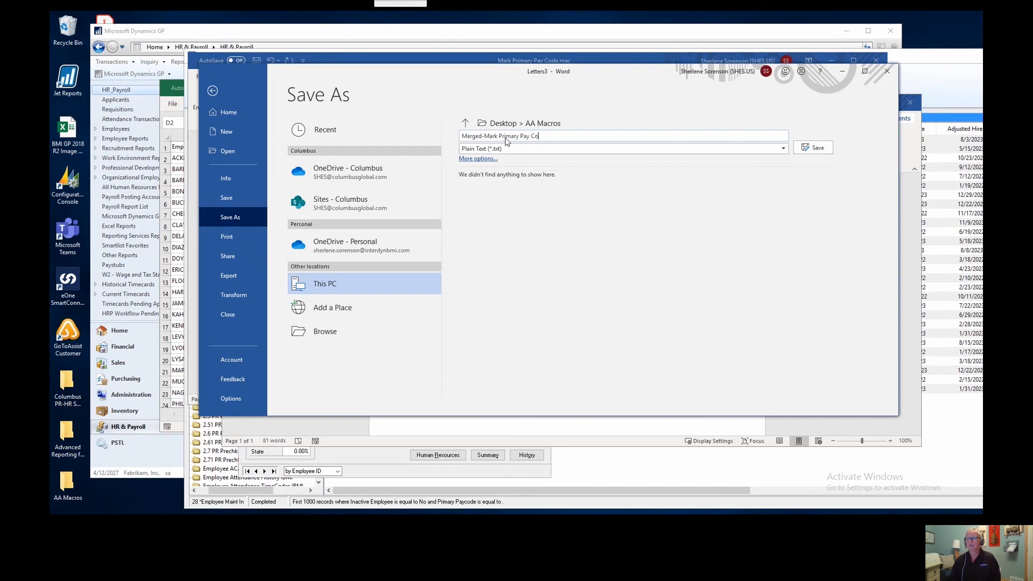
pyautogui.write('de.mac')
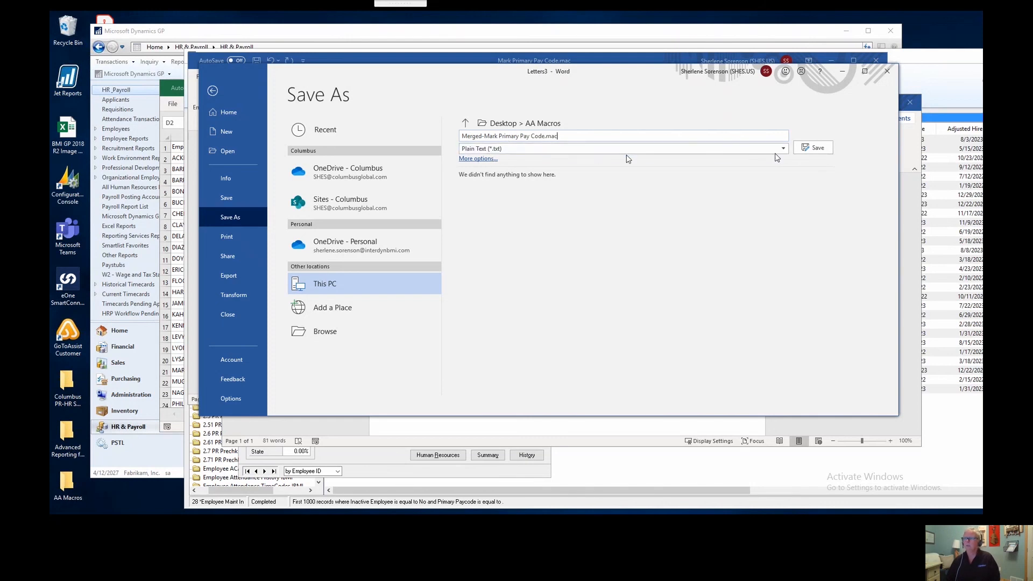
pyautogui.click(814, 149)
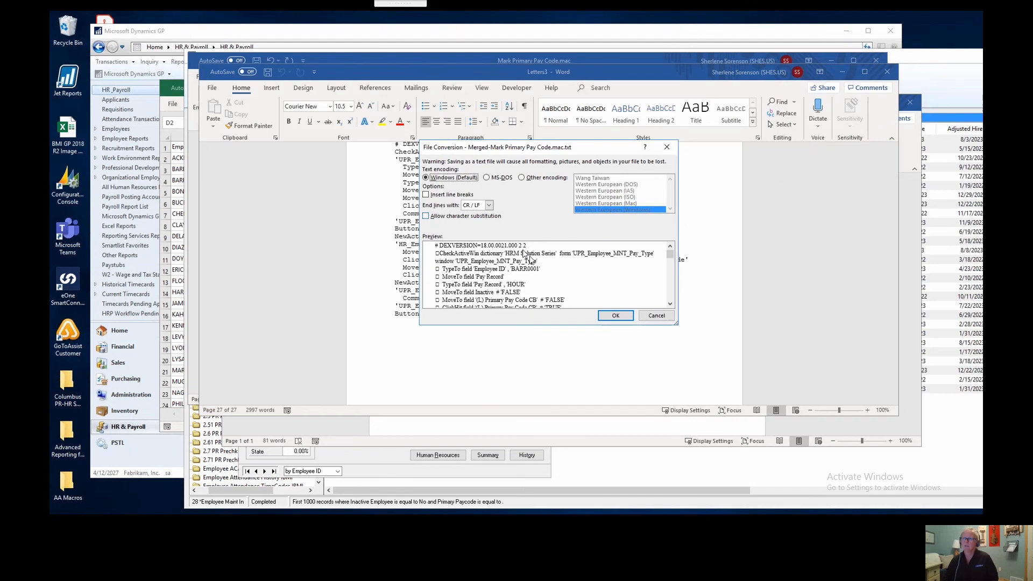
pyautogui.click(617, 316)
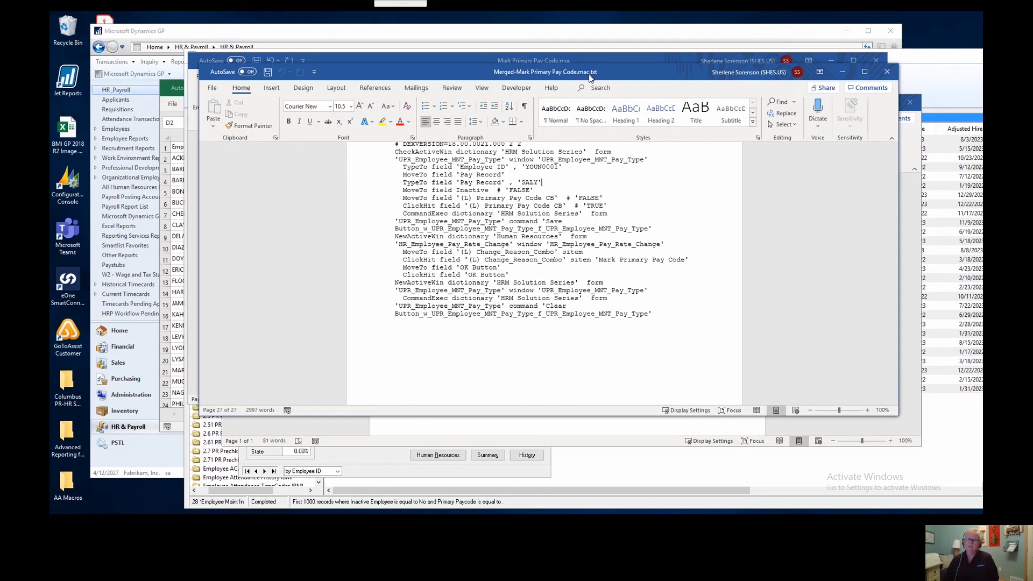
# - Close the merged document and switch to the AA Macros folder in File Explorer
pyautogui.click(888, 75)
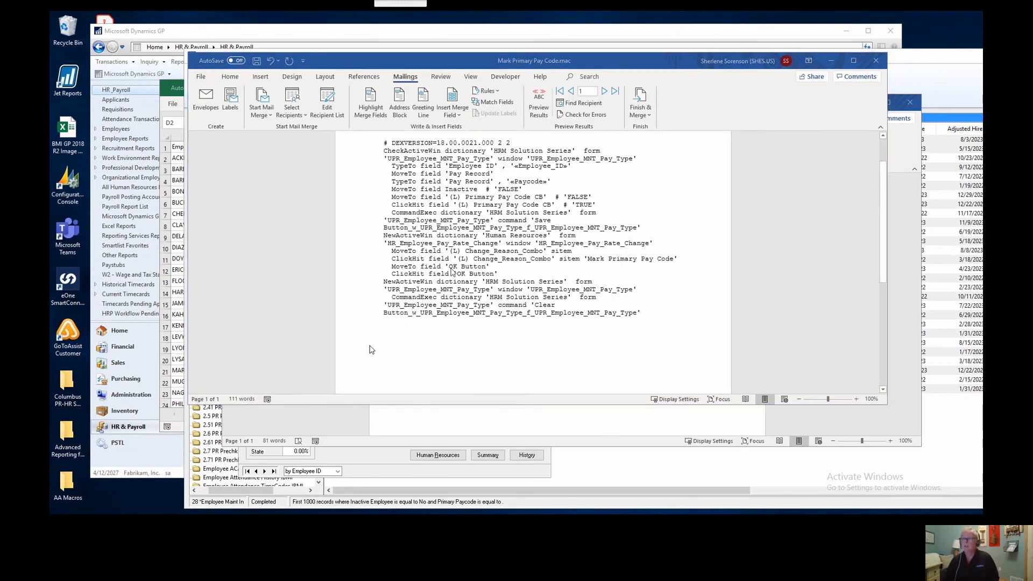
pyautogui.hotkey('alt', 'Tab')
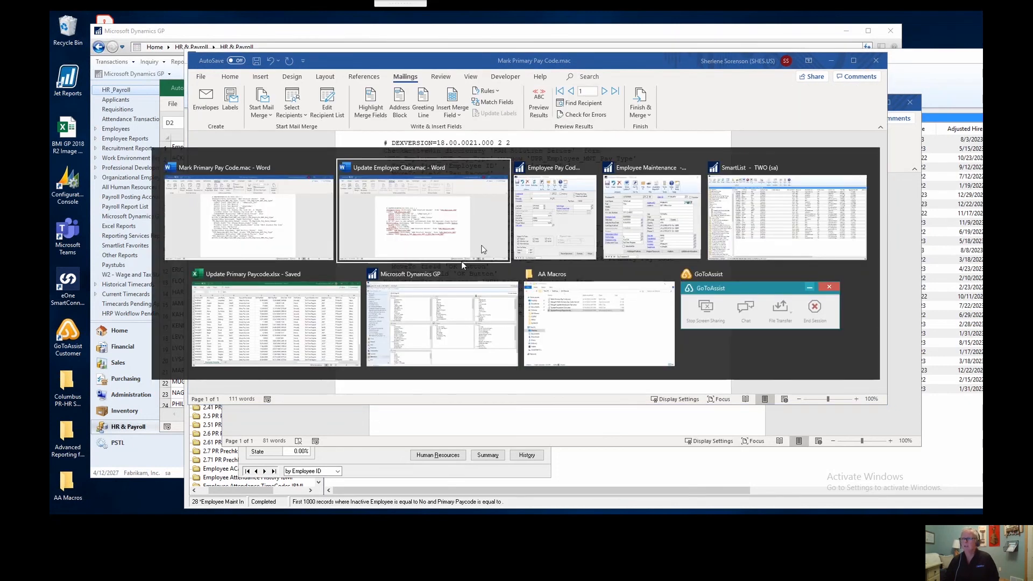
pyautogui.click(578, 327)
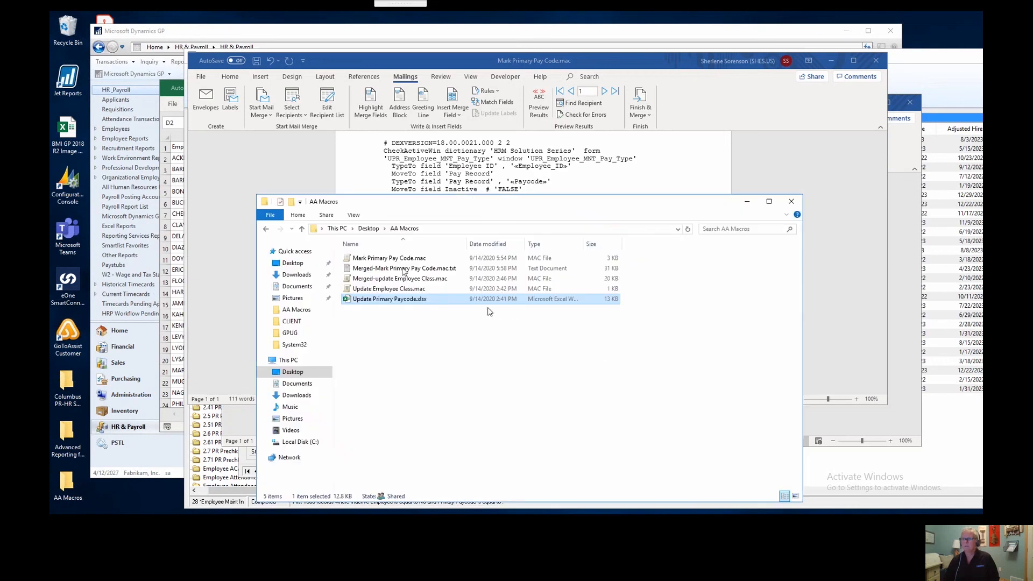
# - Sort the AA Macros folder by date modified and rename the merged text file to Merged-Mark Primary Pay Code.mac, accepting the extension change
pyautogui.click(450, 273)
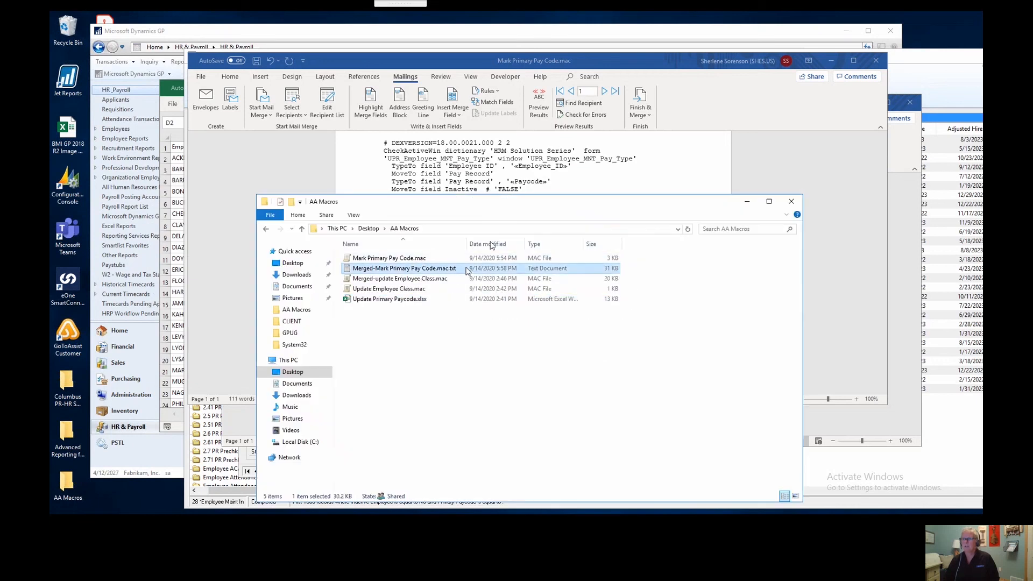
pyautogui.click(490, 245)
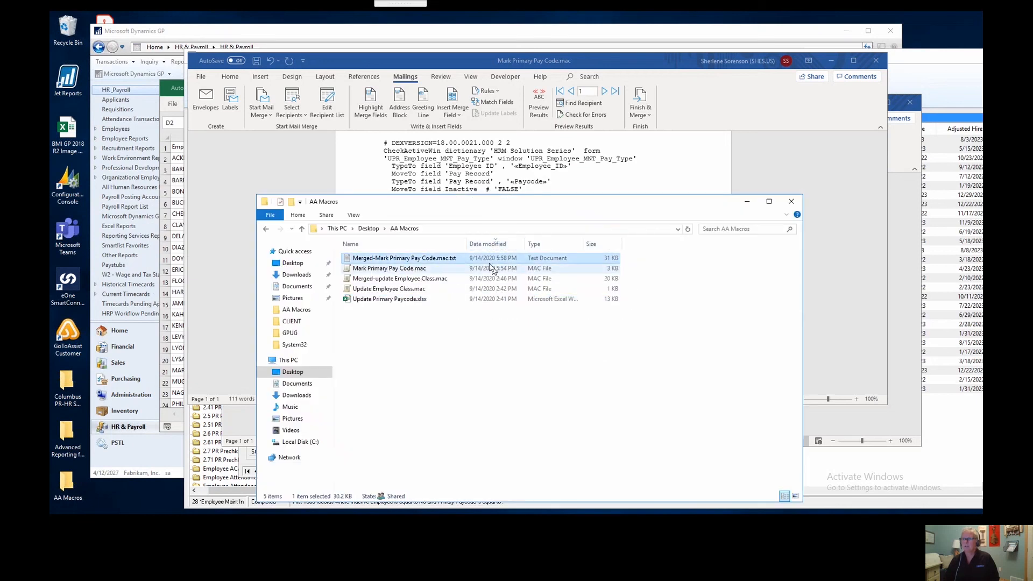
pyautogui.click(458, 261)
pyautogui.click(458, 261)
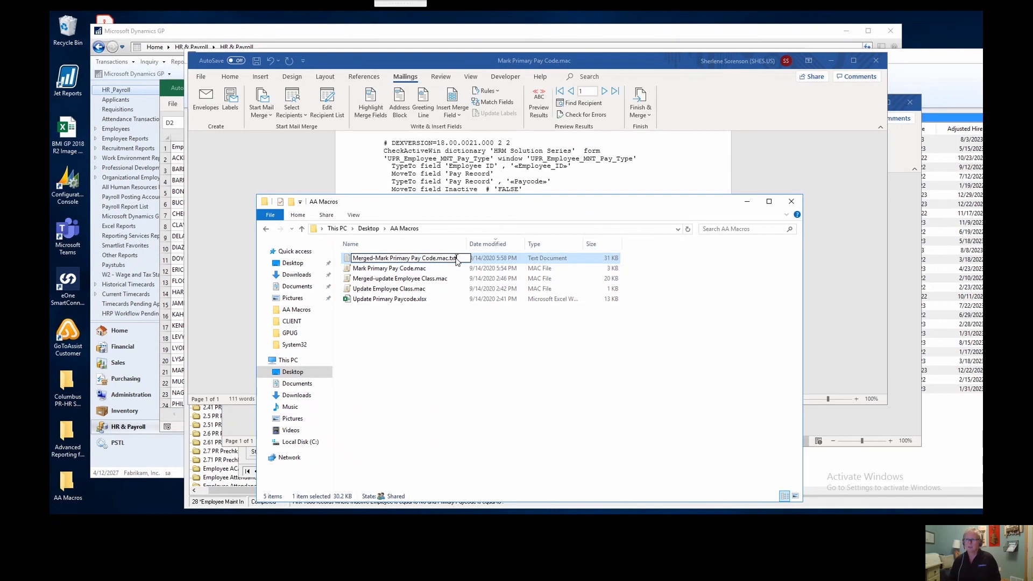
pyautogui.press('BackSpace')
pyautogui.press('BackSpace')
pyautogui.press('Return')
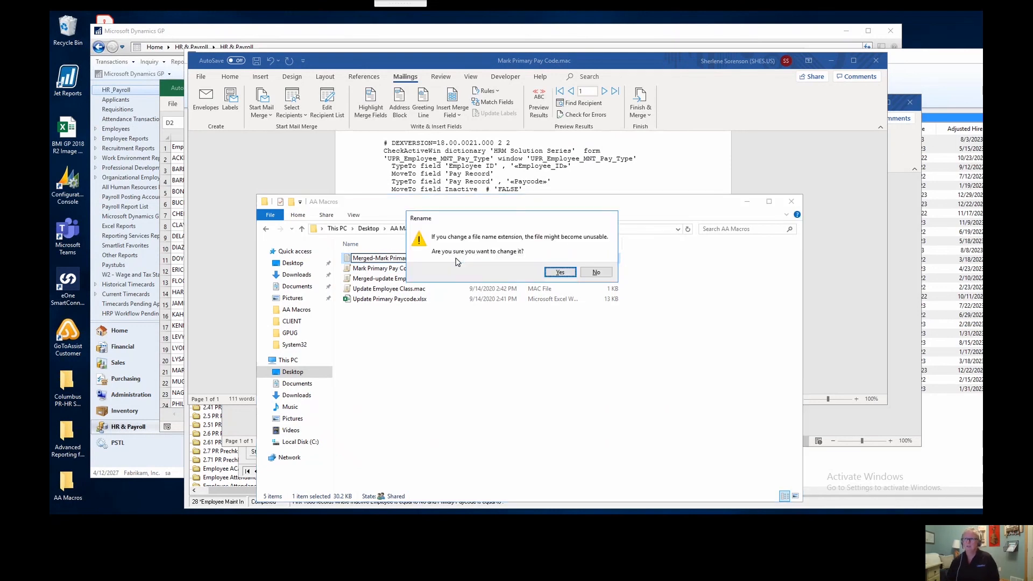
pyautogui.click(559, 272)
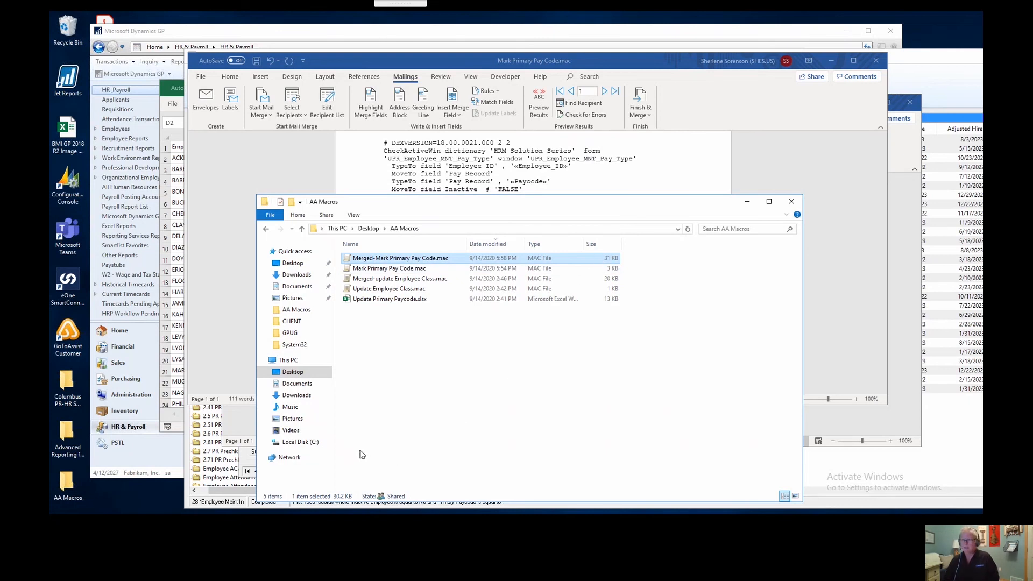
# - Switch to the Employee Pay Code Maintenance window in Dynamics GP and play the macro Merged-Mark Primary Pay Code.mac through to completion
pyautogui.hotkey('alt', 'Tab')
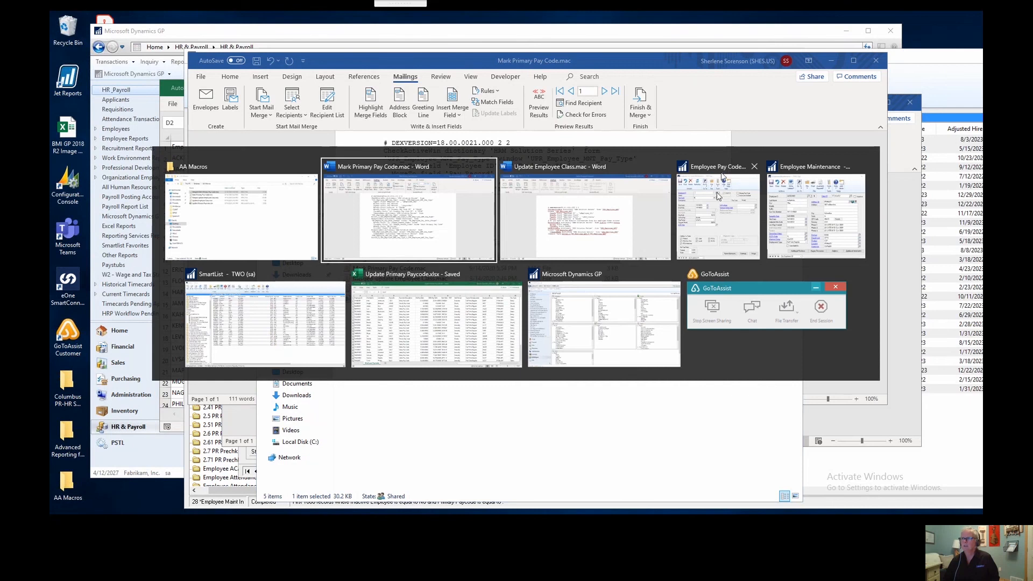
pyautogui.click(715, 216)
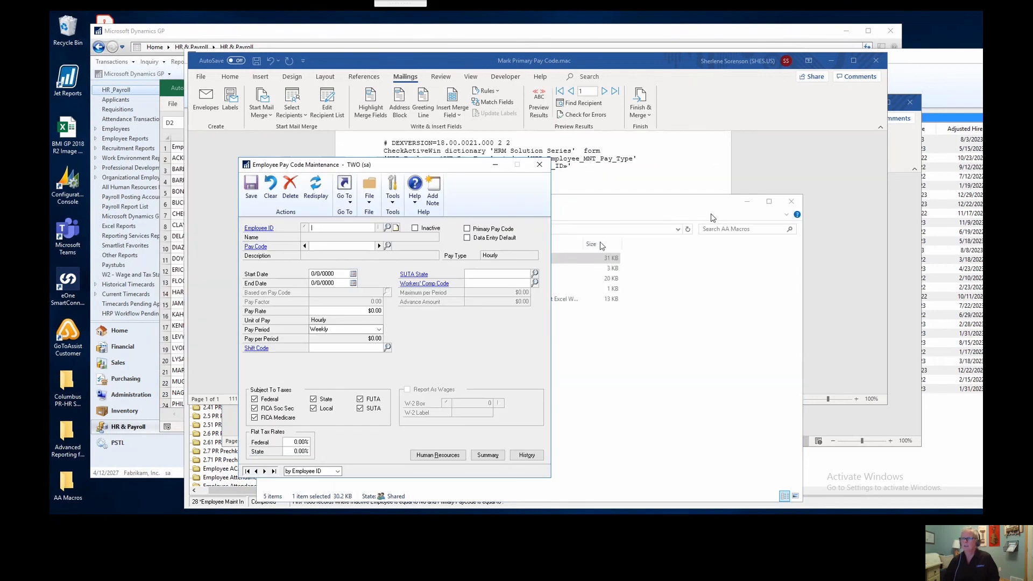
pyautogui.click(394, 202)
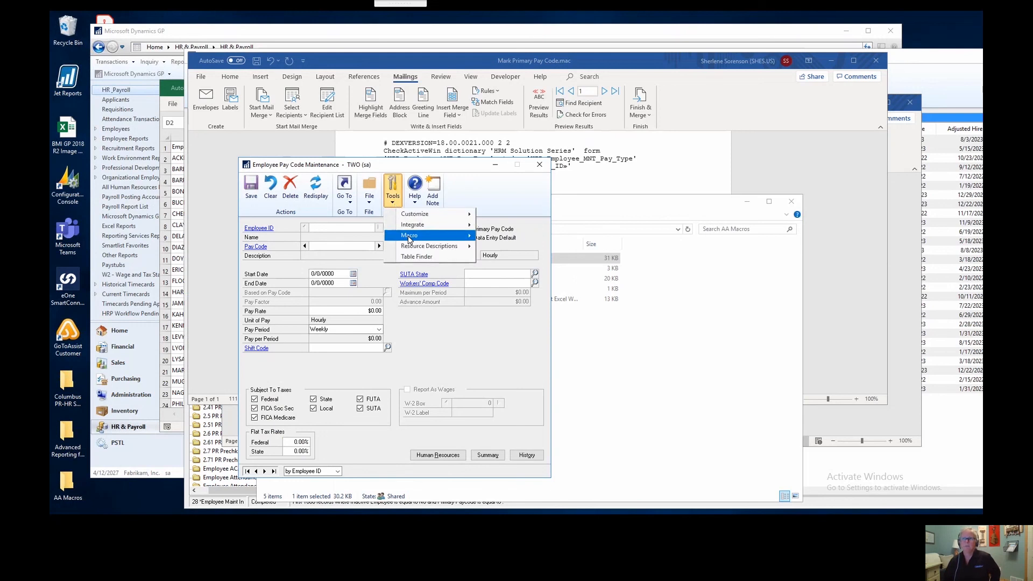
pyautogui.moveTo(433, 238)
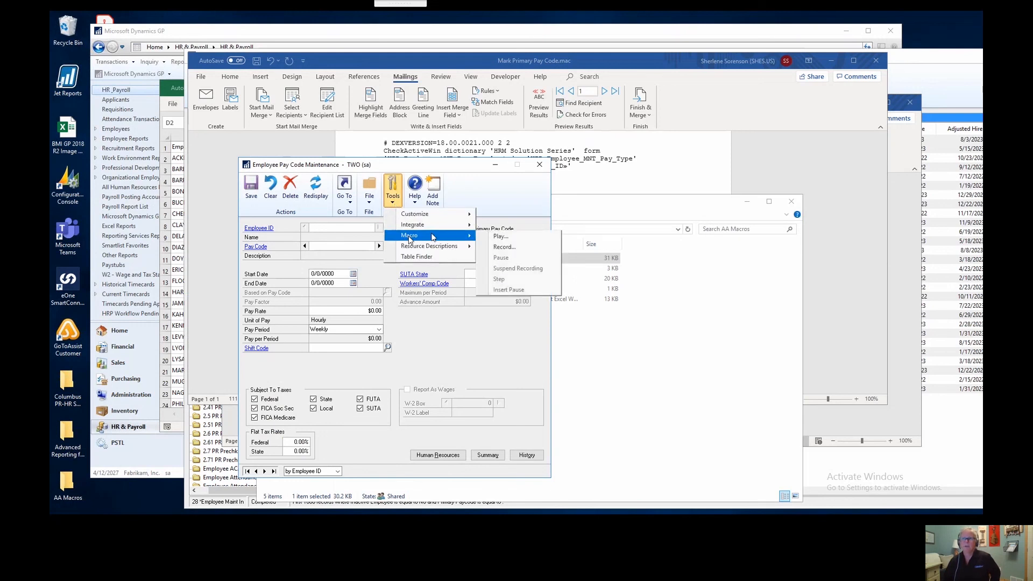
pyautogui.click(500, 240)
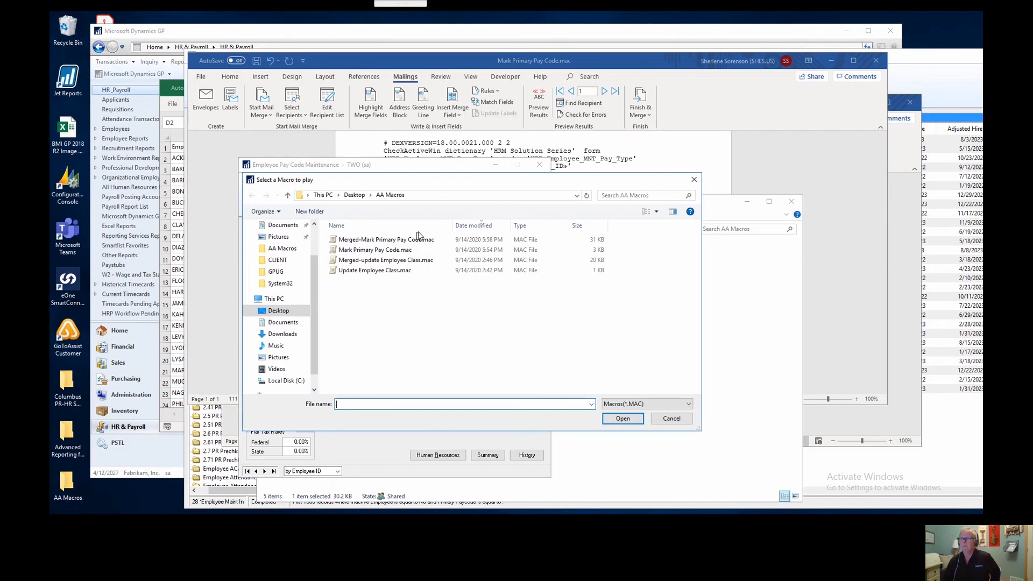
pyautogui.click(360, 241)
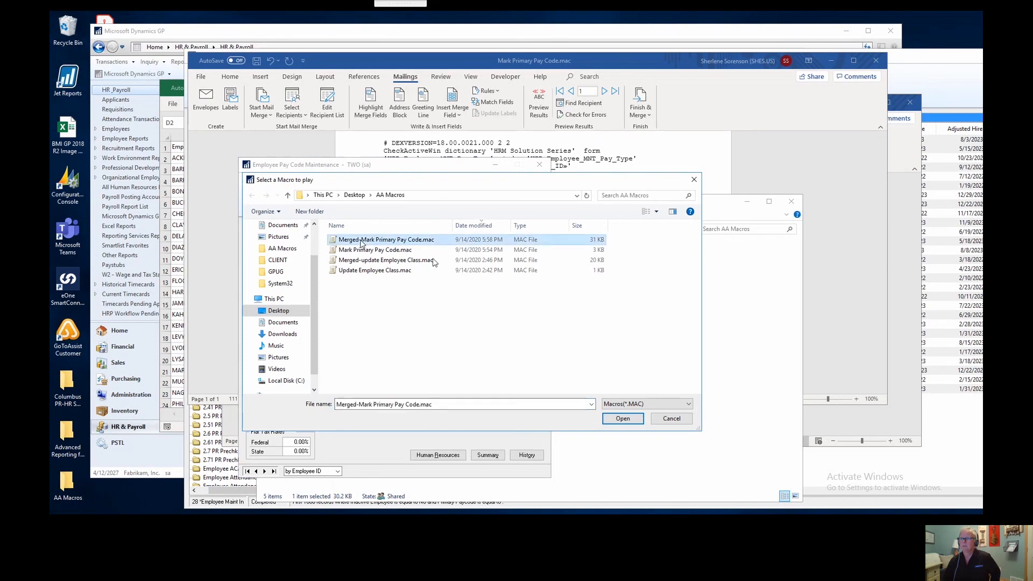
pyautogui.click(623, 420)
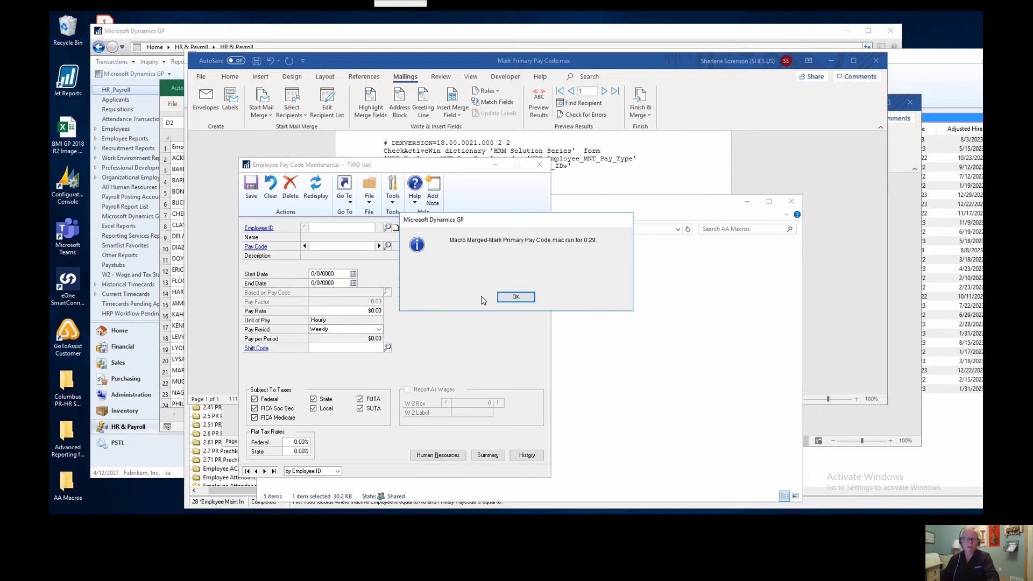
pyautogui.click(516, 298)
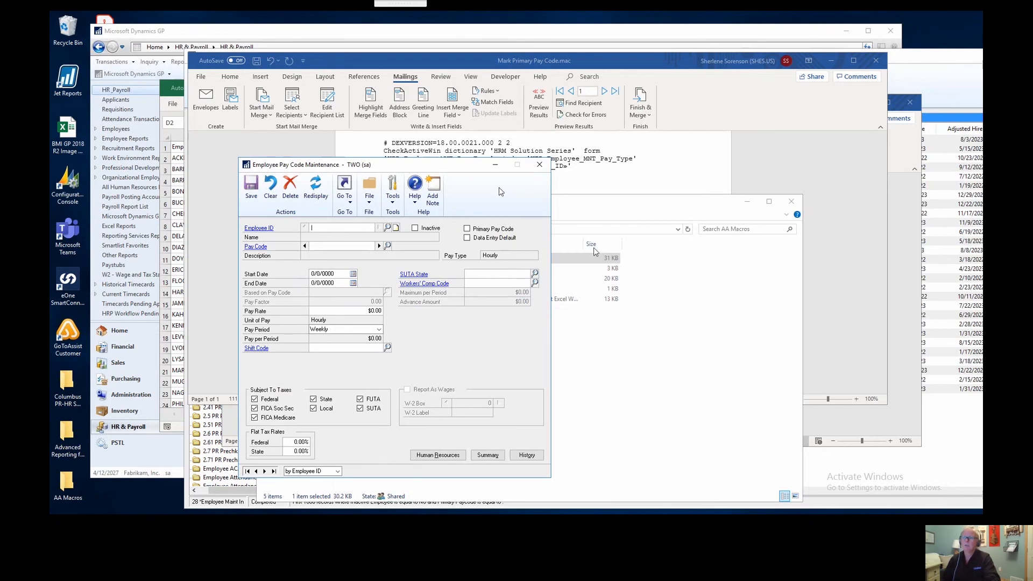
# - Return to the AA Macros folder and open Merged-Mark Primary Pay Code.mac in Notepad
pyautogui.click(604, 213)
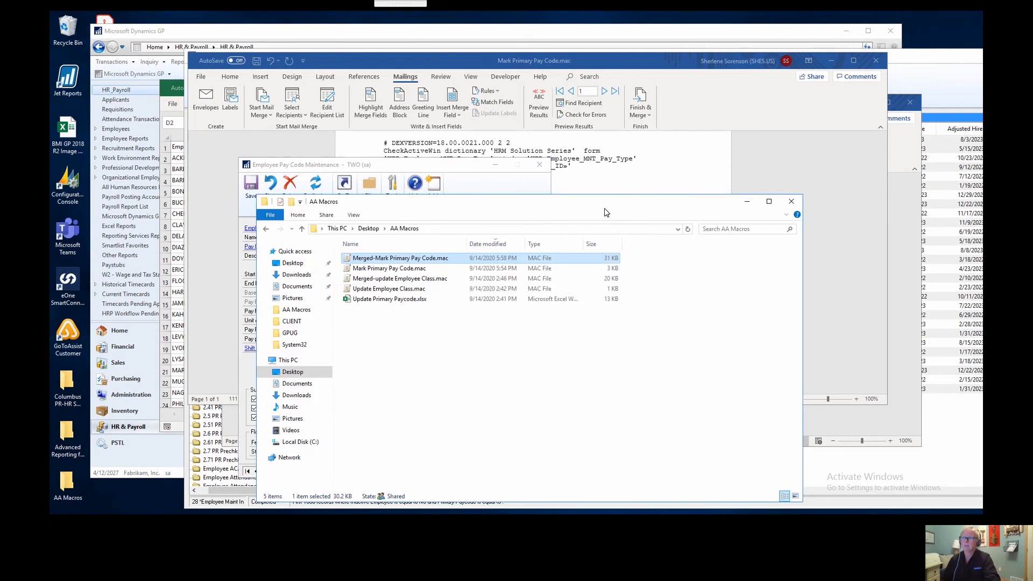
pyautogui.doubleClick(362, 261)
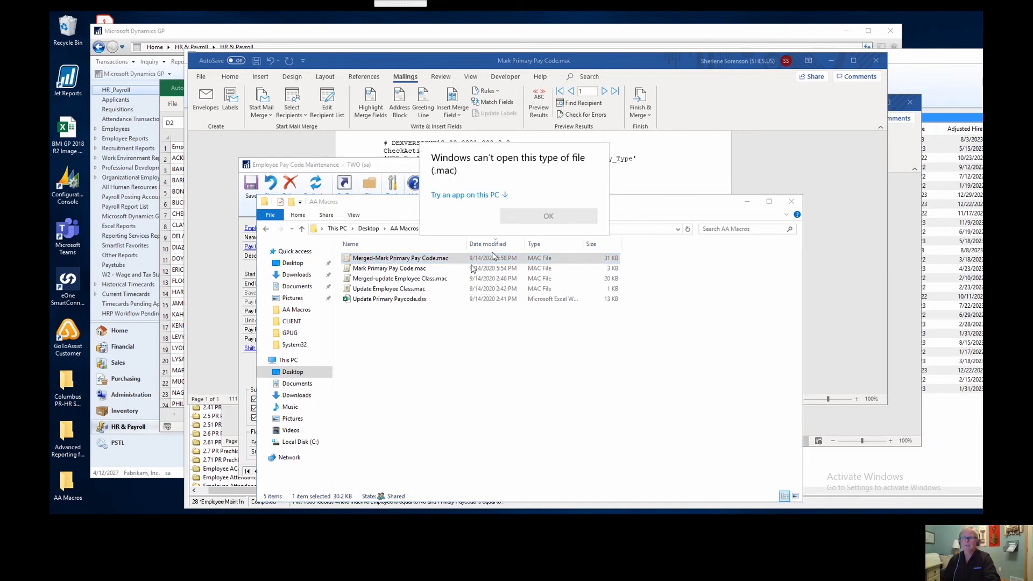
pyautogui.click(463, 195)
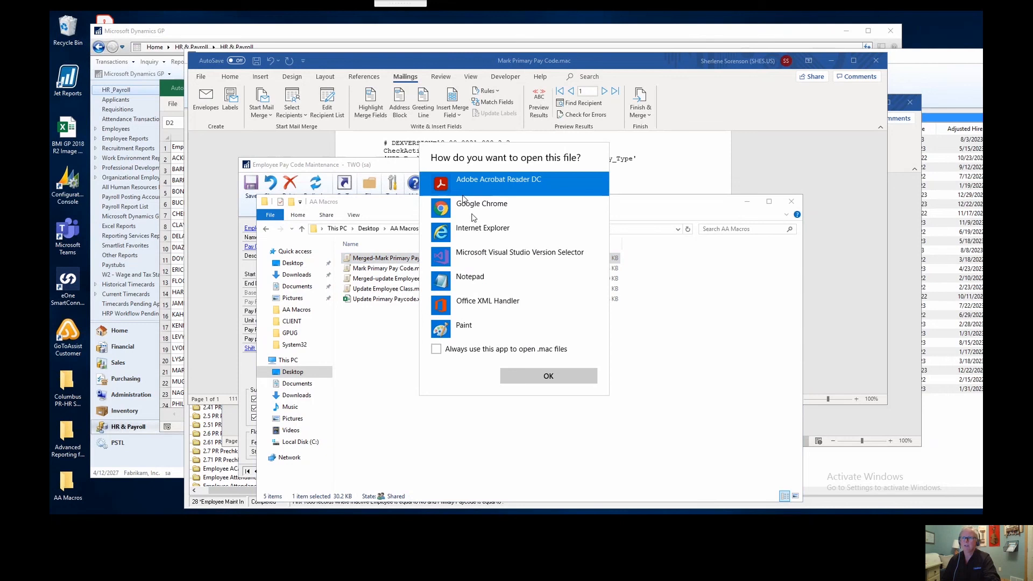
pyautogui.click(466, 280)
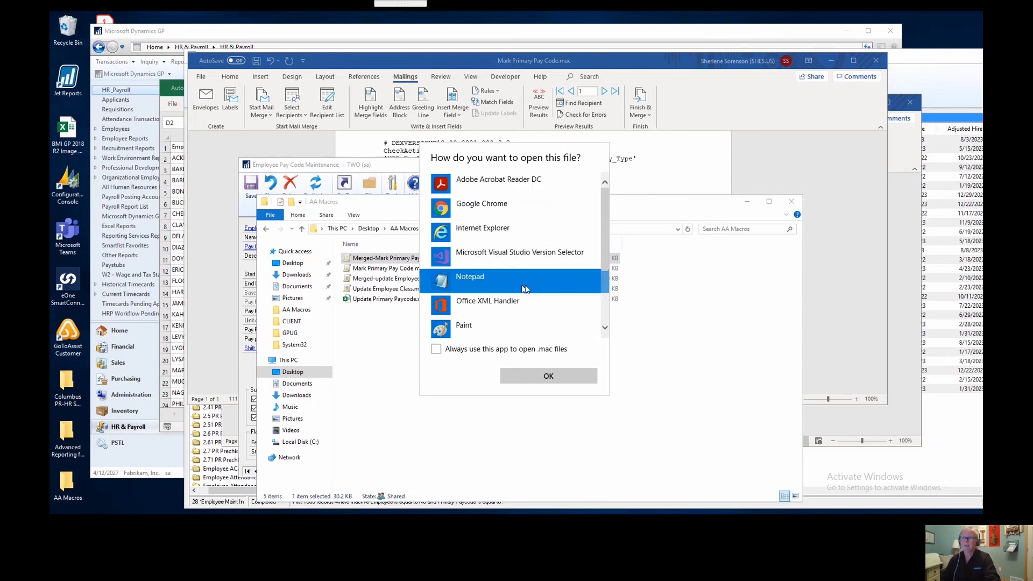
pyautogui.click(526, 374)
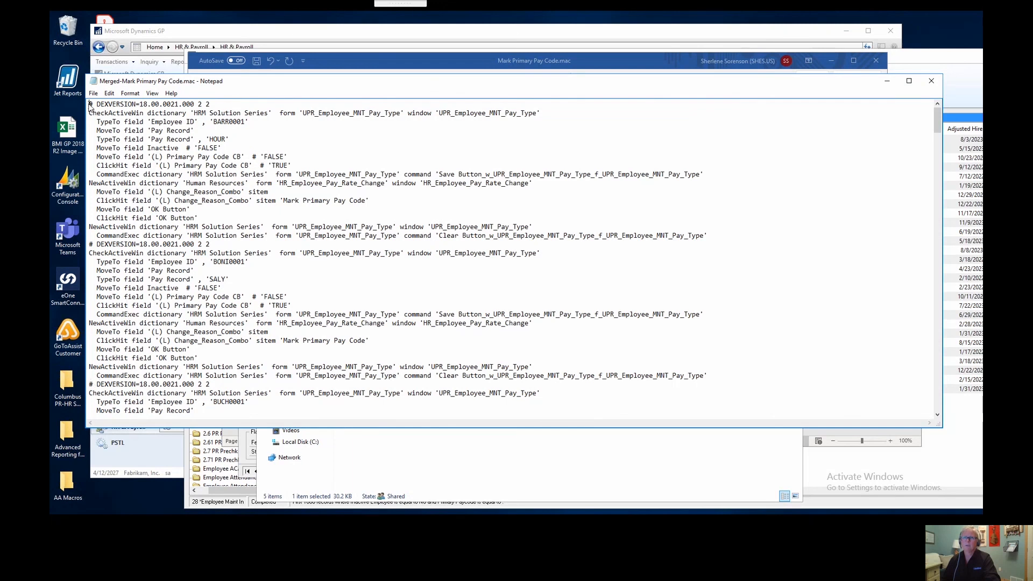
# - Delete the first two employees' command blocks from the merged macro, save and close the file, and minimize the AA Macros folder
pyautogui.moveTo(90, 107); pyautogui.dragTo(90, 389)
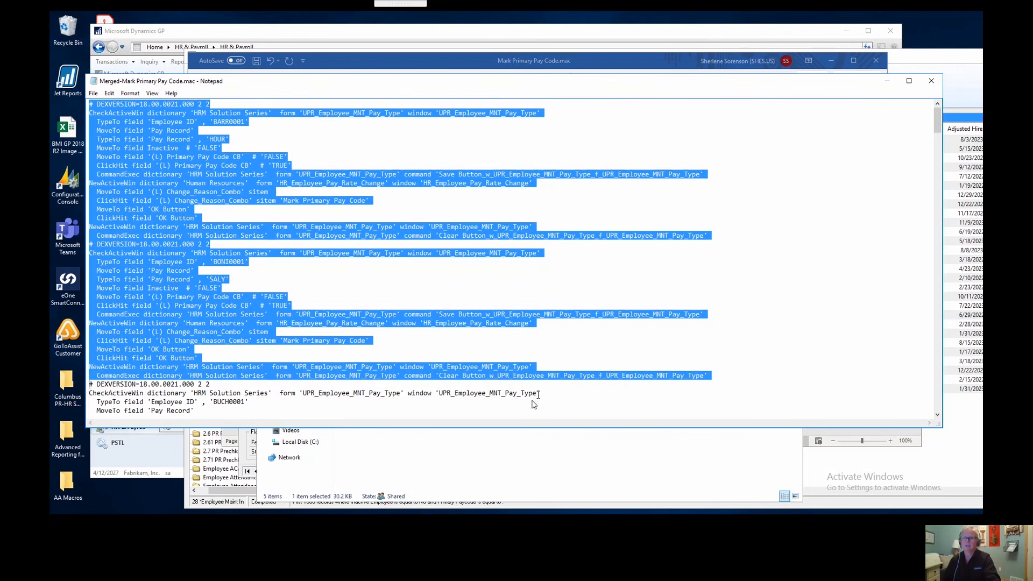
pyautogui.scroll(-2, 535, 404)
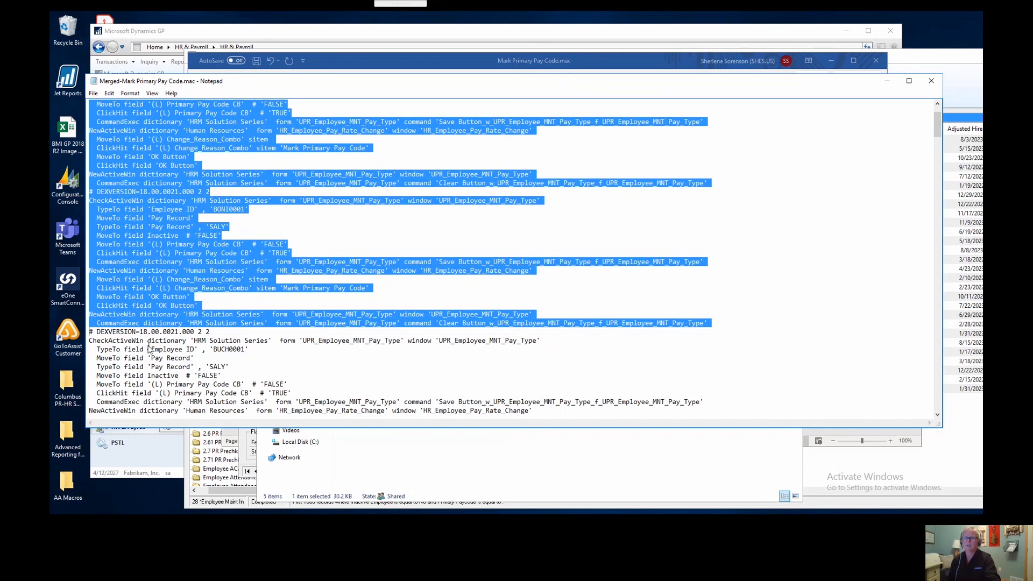
pyautogui.press('Delete')
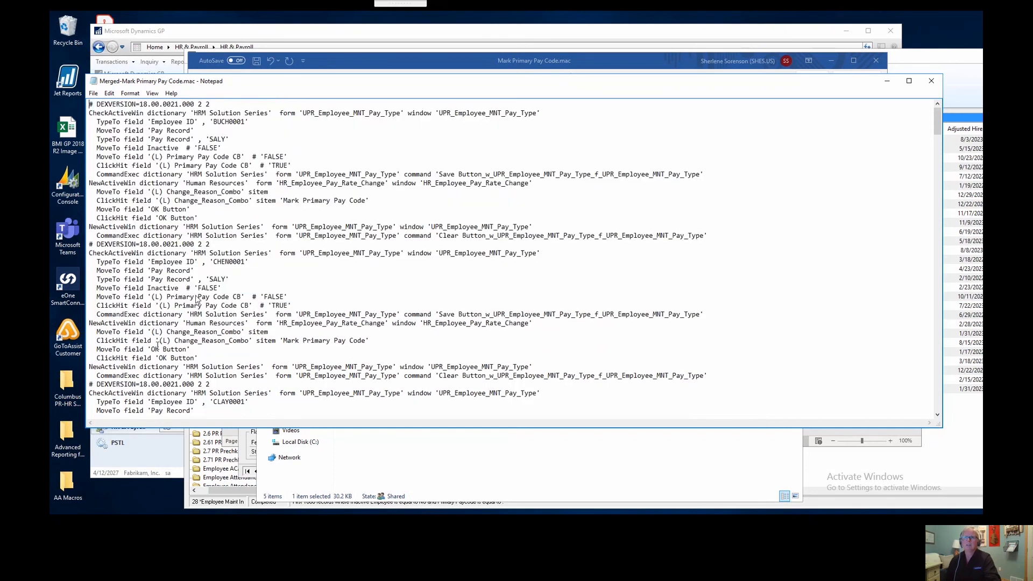
pyautogui.click(93, 93)
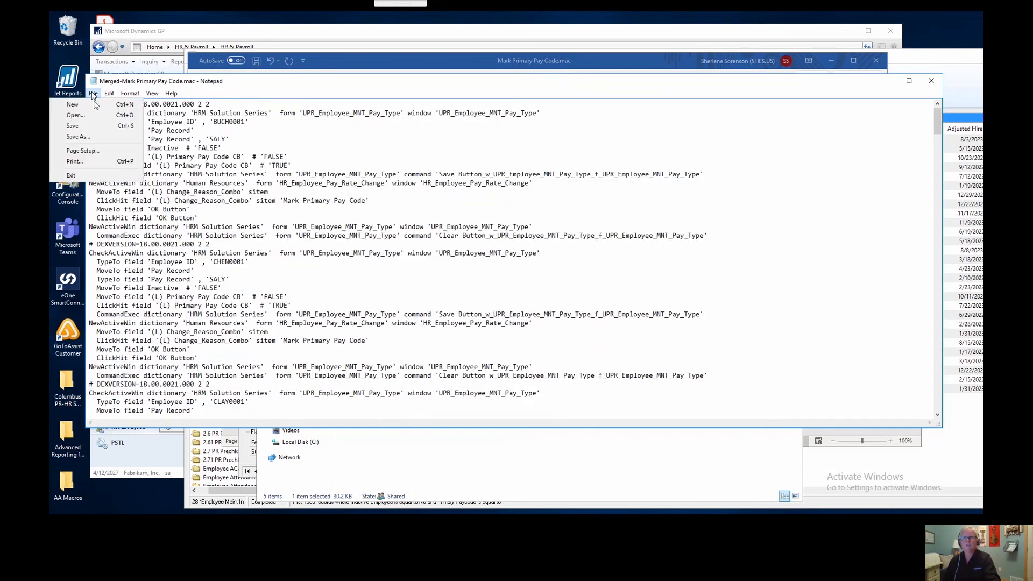
pyautogui.click(103, 128)
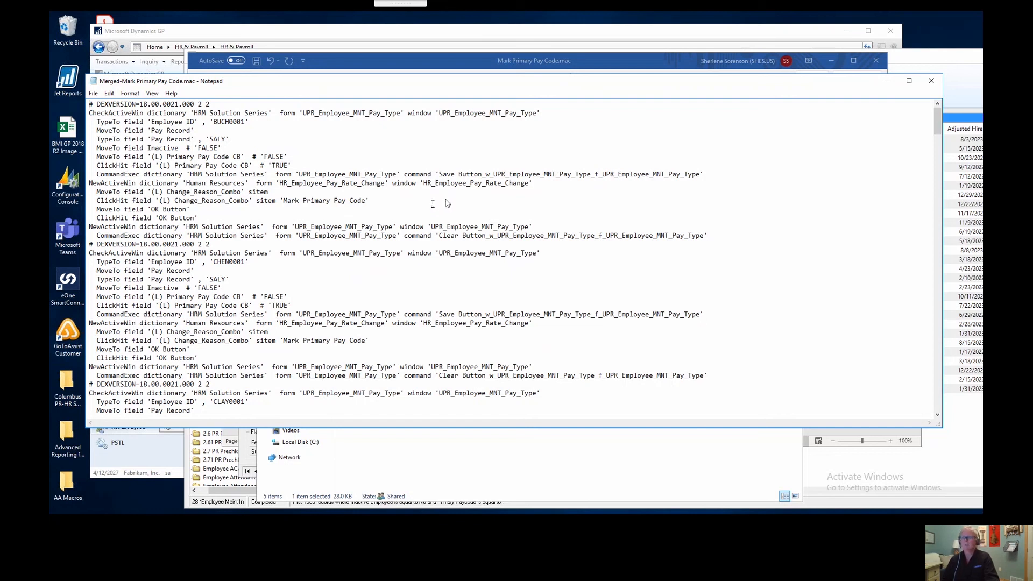
pyautogui.click(931, 81)
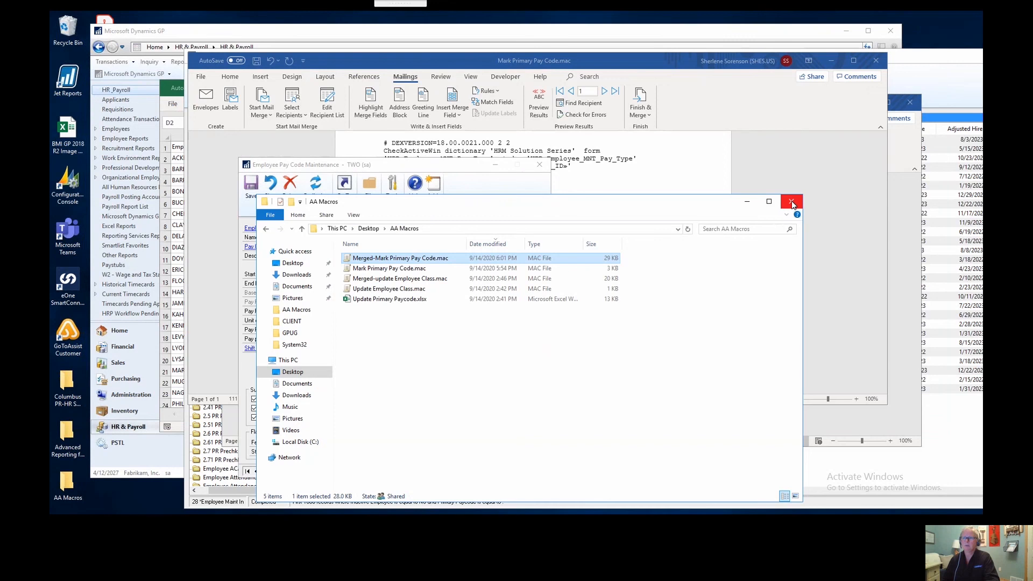
pyautogui.click(750, 202)
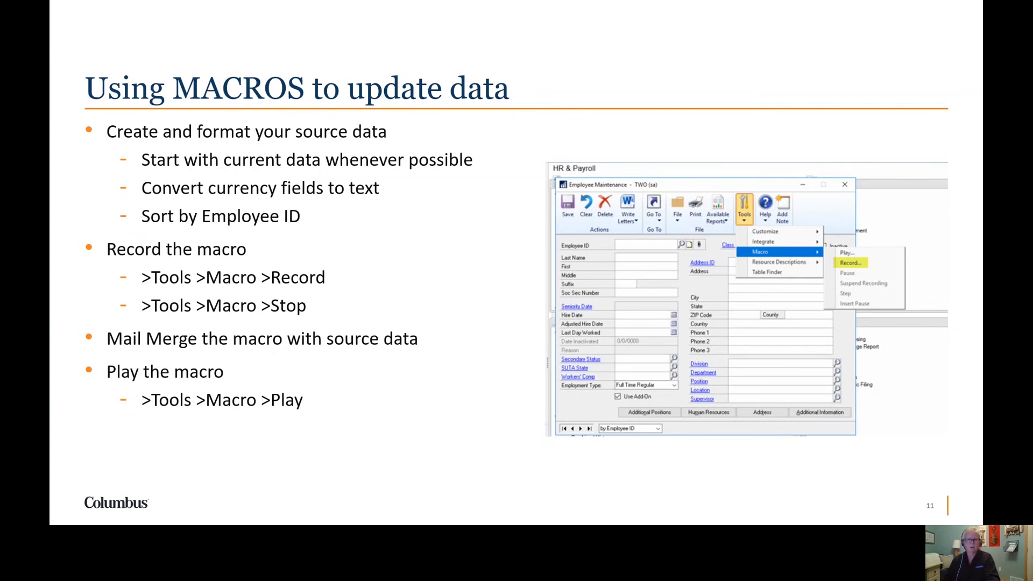
pyautogui.press('Right')
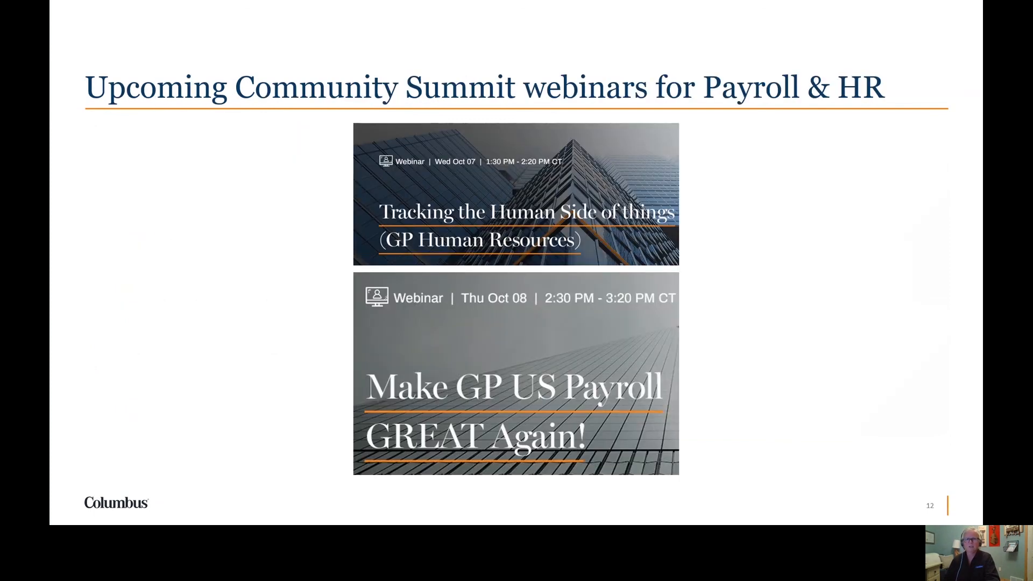